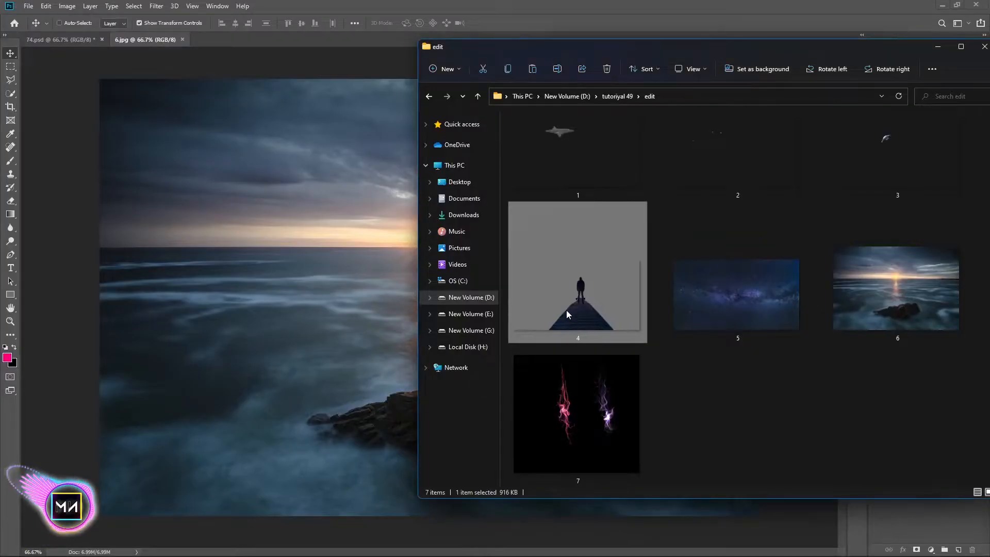
Place image 4 in the seascape and move it up so the man on the pier stands before the setting sun.
left_click_drag(566, 310, 267, 435)
mouse_move(442, 402)
left_mouse_down()
mouse_move(442, 424)
mouse_move(442, 395)
left_mouse_up()
key("Return")
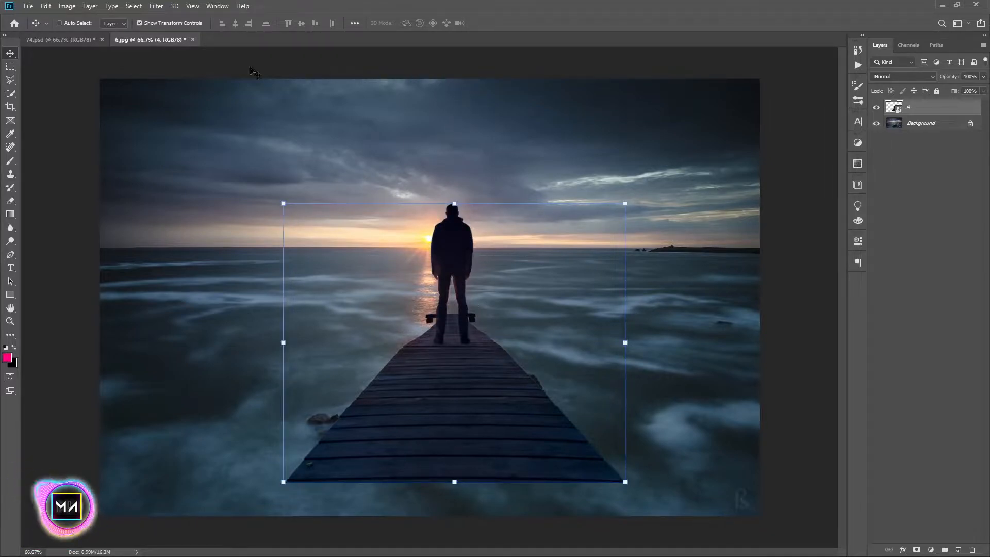
left_click(283, 63)
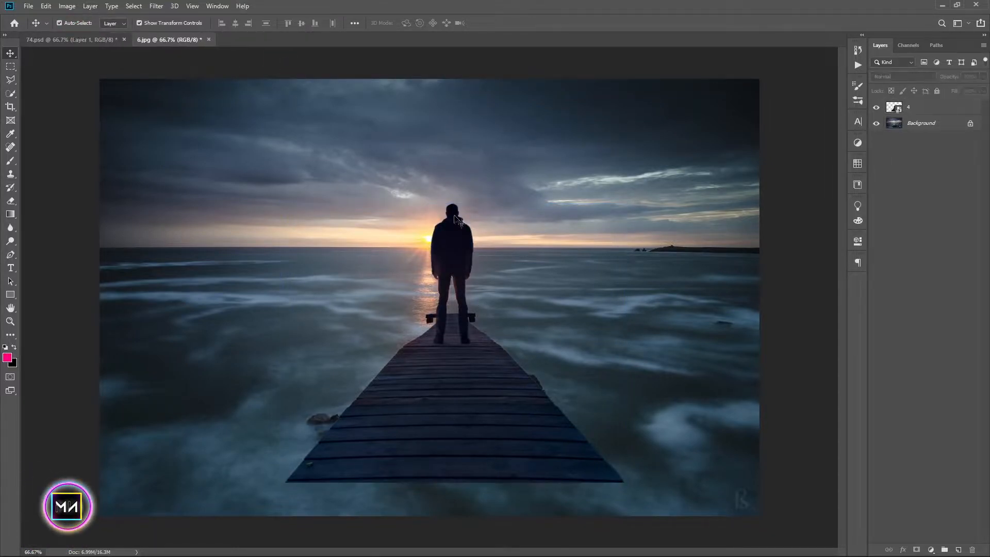
left_click_drag(468, 281, 454, 218)
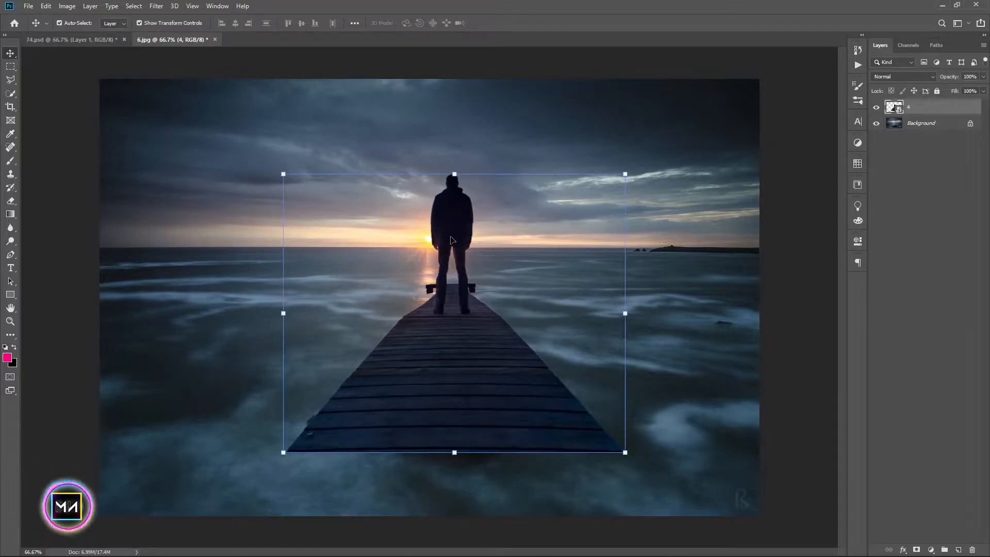
left_click(415, 63)
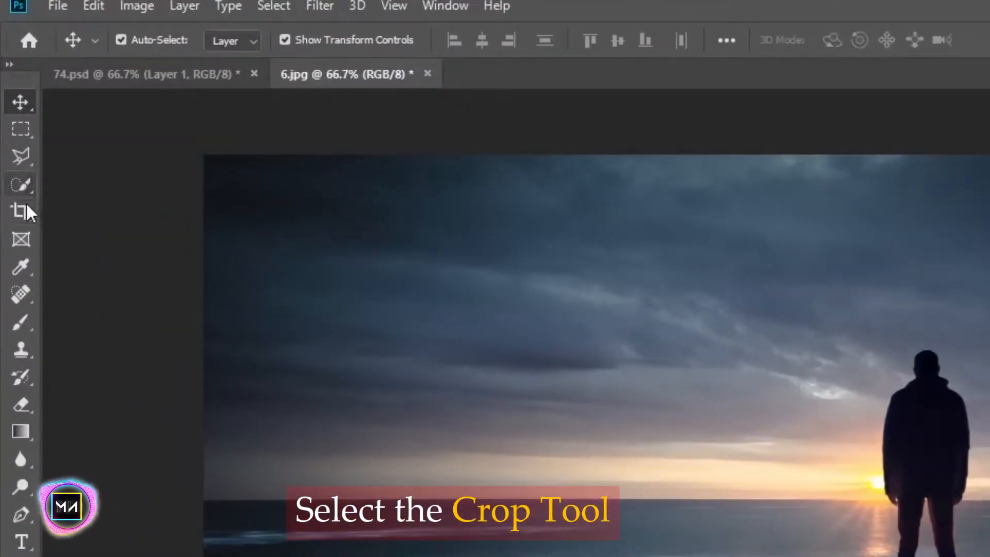
Crop the canvas to the pier's lower edge and trim a narrow strip off both sides of the image.
left_click(25, 207)
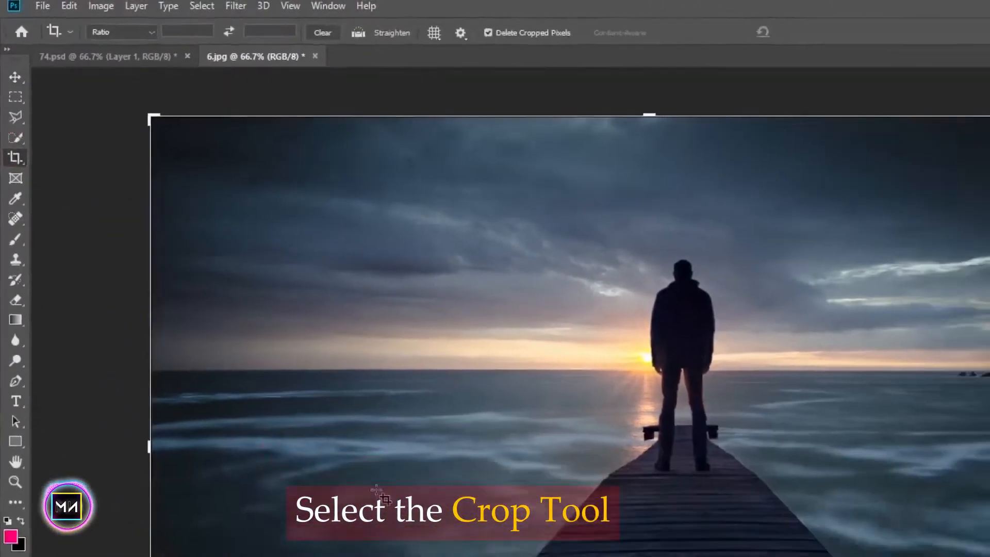
left_click_drag(430, 513, 431, 483)
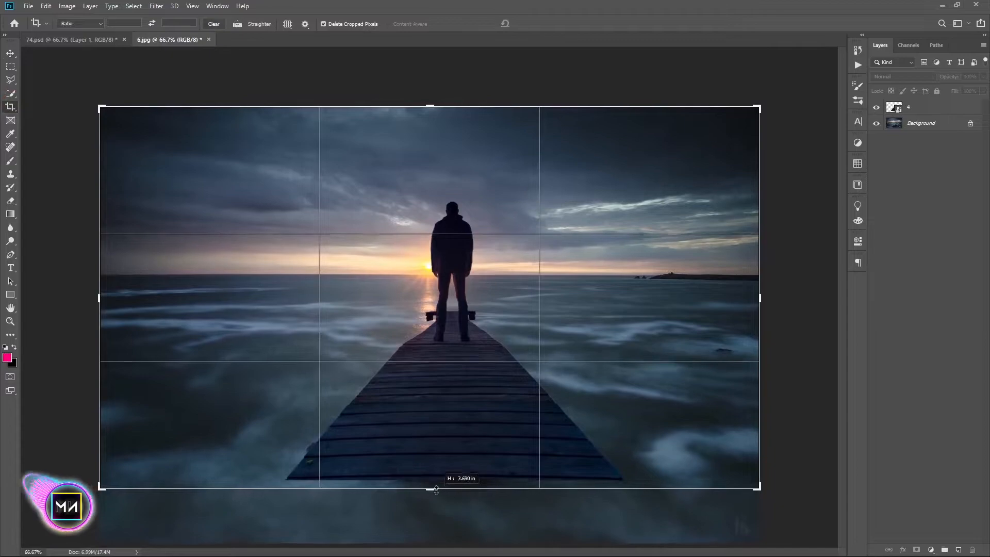
left_click_drag(767, 303, 737, 289)
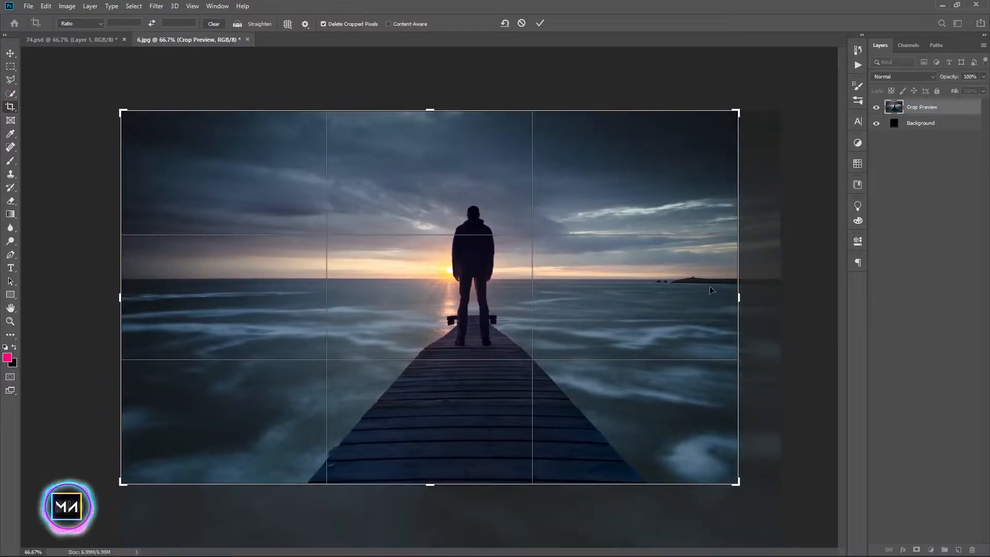
left_click_drag(119, 304, 139, 287)
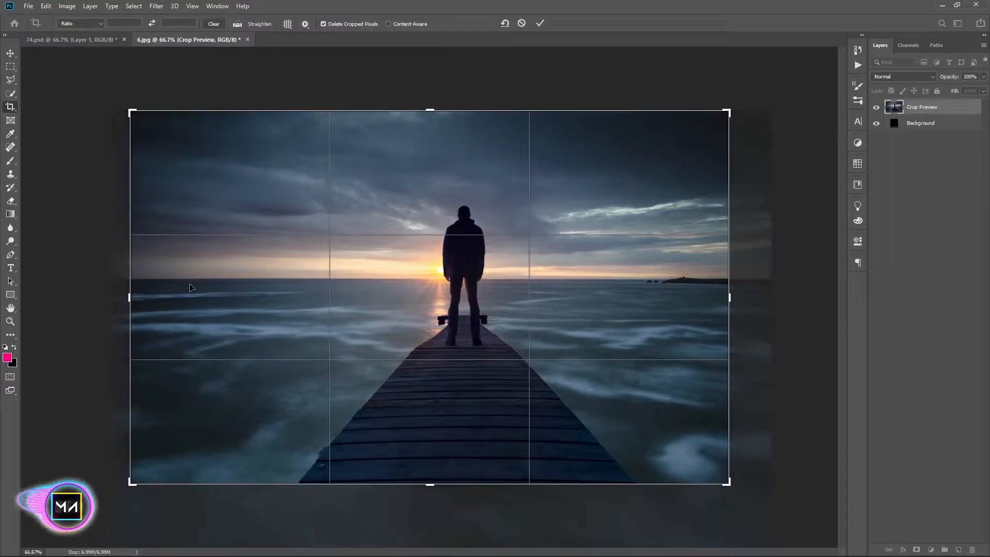
double_click(261, 308)
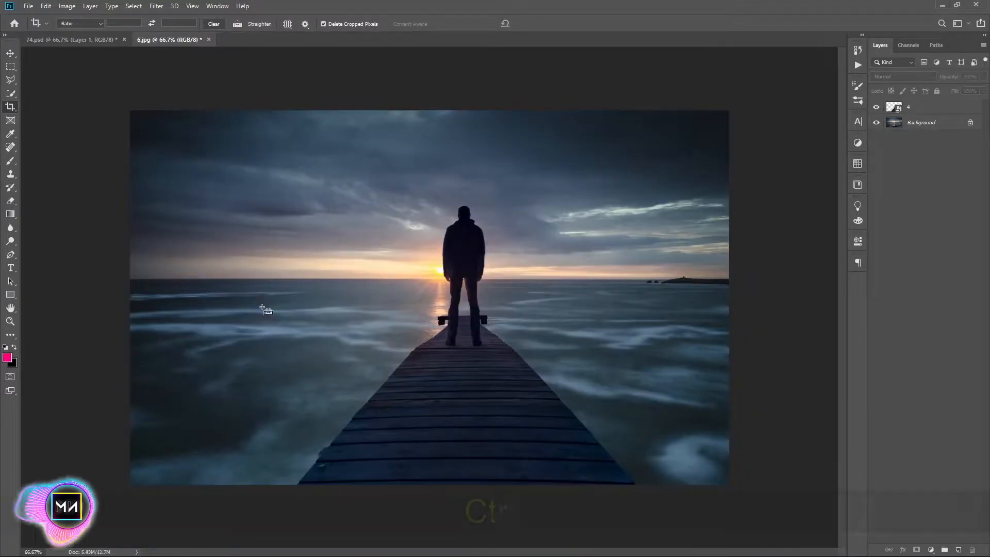
key("ctrl+0")
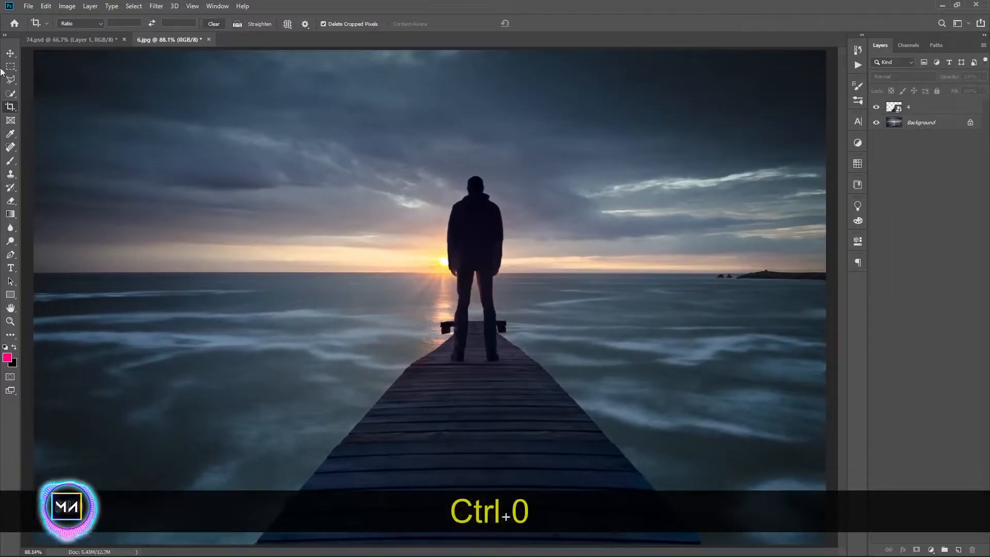
left_click(9, 54)
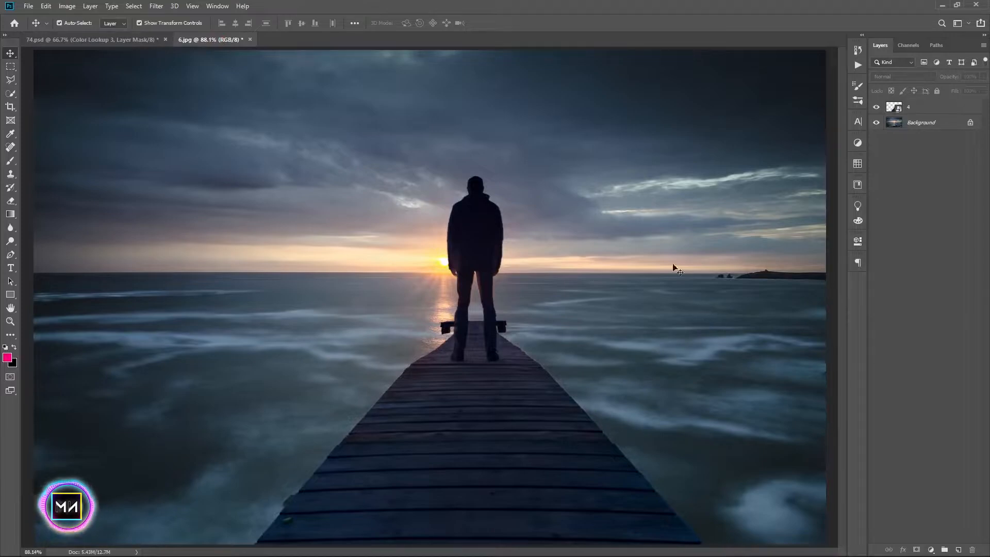
Hide the pier layer and place image 1, the large spaceship, in the sky above the sea.
left_click(877, 107)
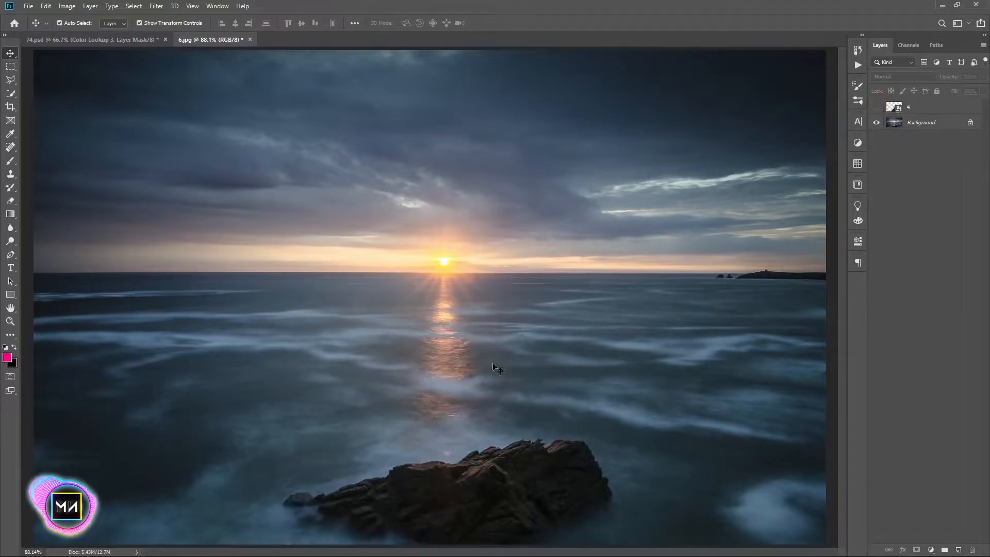
mouse_move(360, 547)
left_click(426, 545)
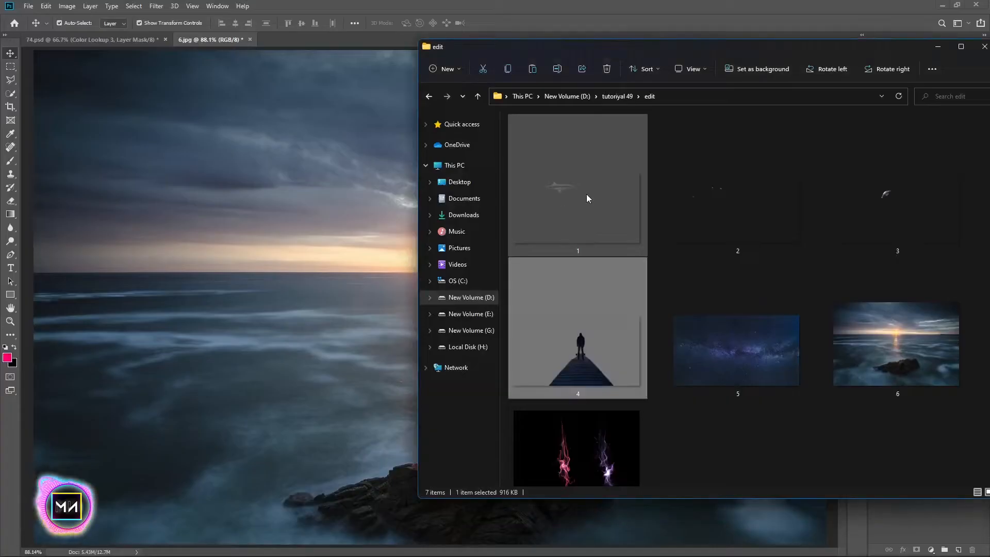
left_click_drag(586, 194, 215, 218)
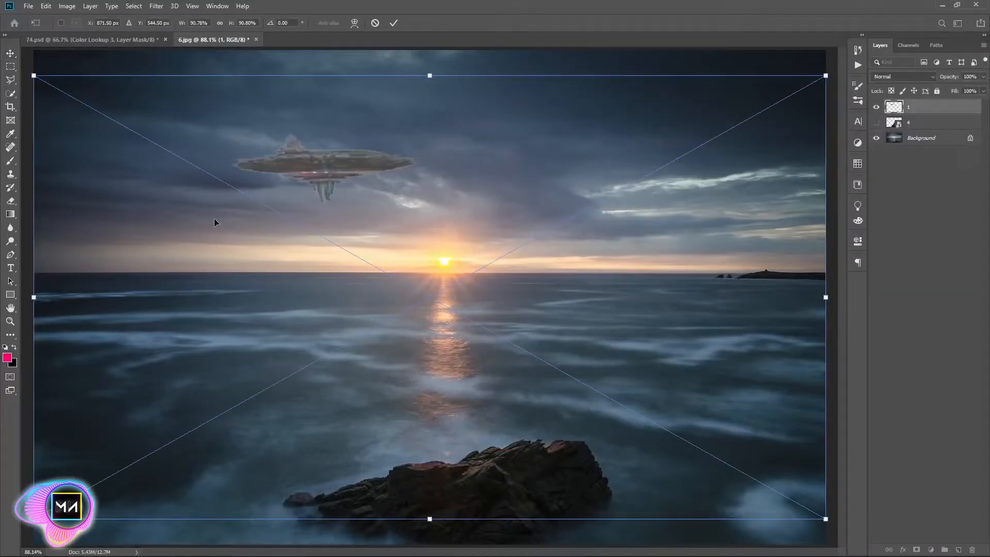
double_click(342, 172)
key("ctrl")
key("ctrl")
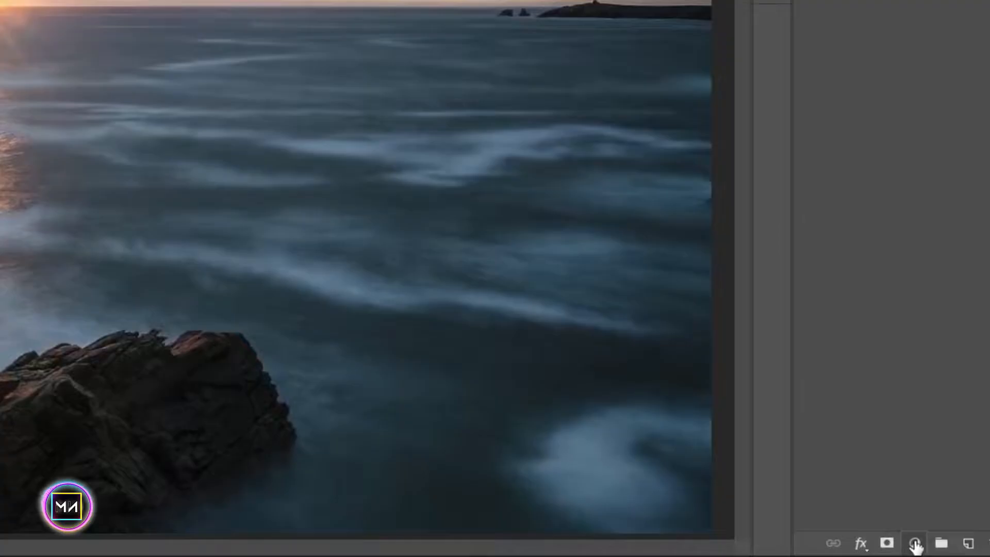
Add a Color Lookup adjustment clipped to the large spaceship layer using the NightFromDay.CUBE 3D LUT.
left_click(931, 549)
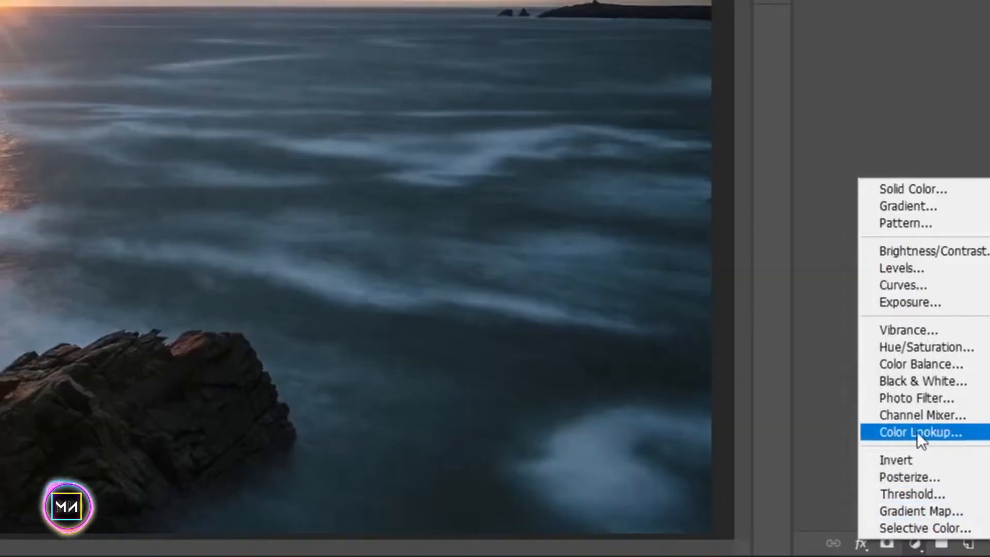
left_click(912, 433)
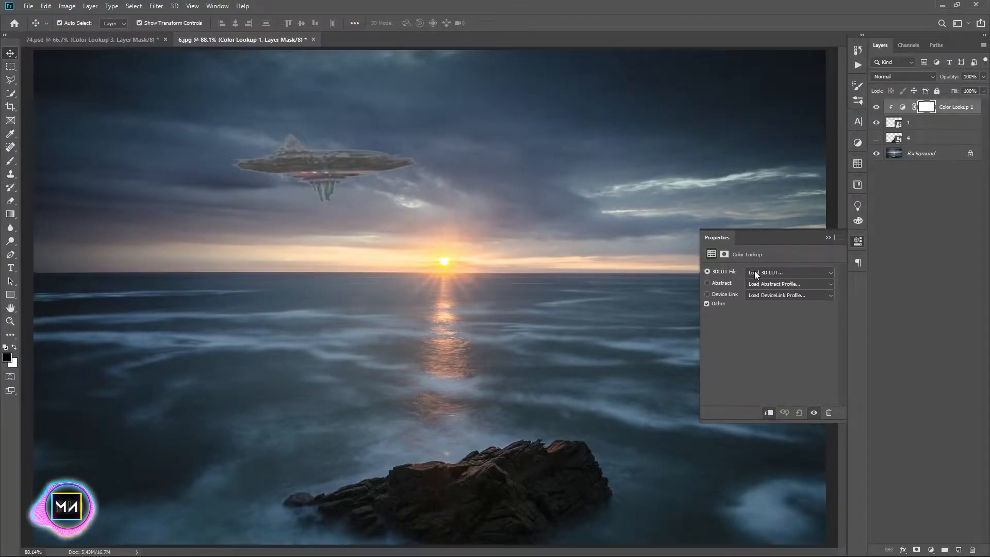
left_click(755, 272)
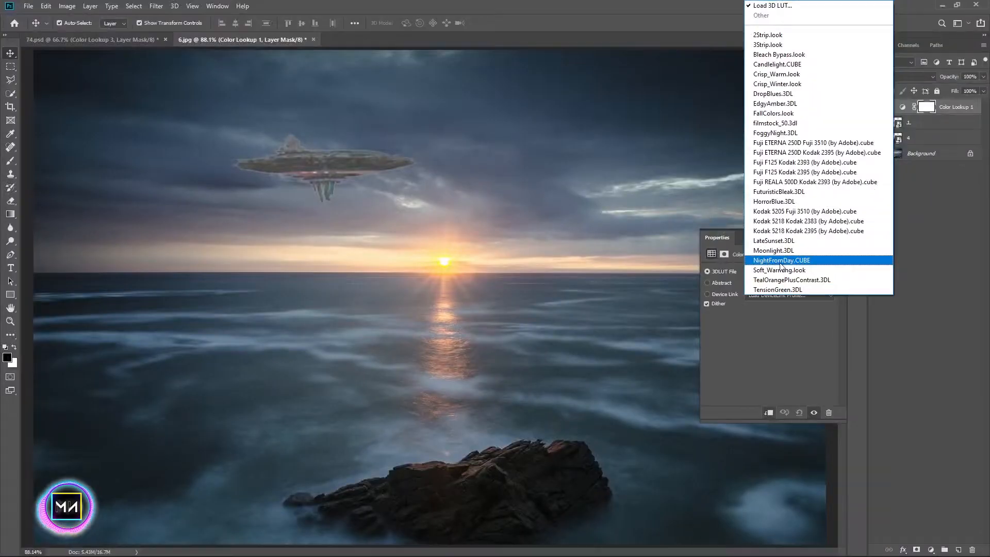
left_click(785, 261)
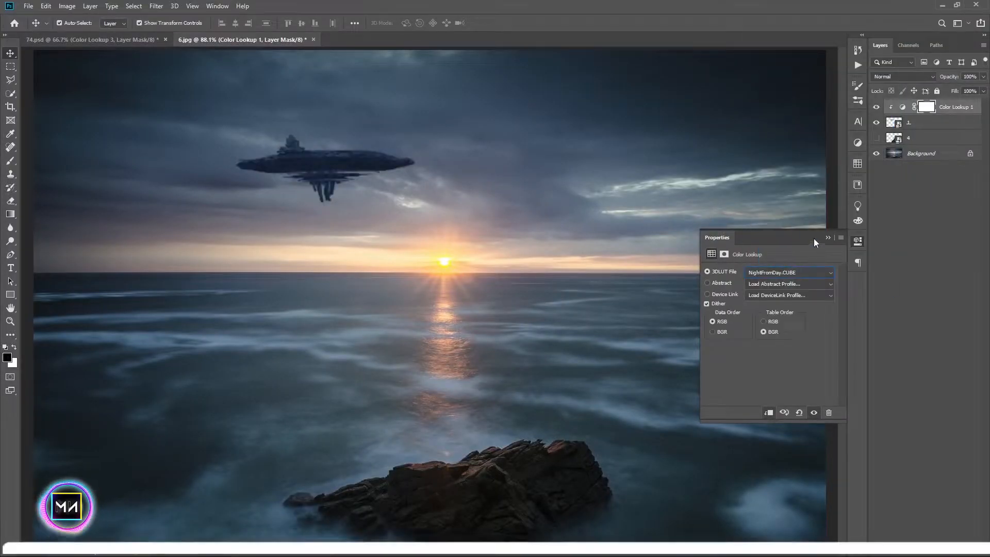
left_click(827, 237)
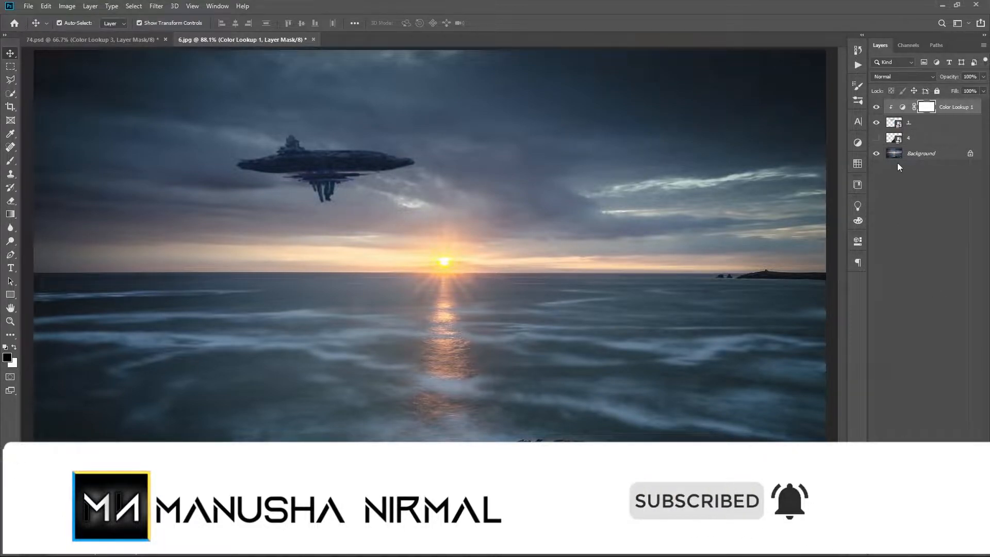
Show the pier layer again and move it to the top of the layer stack.
left_click(876, 138)
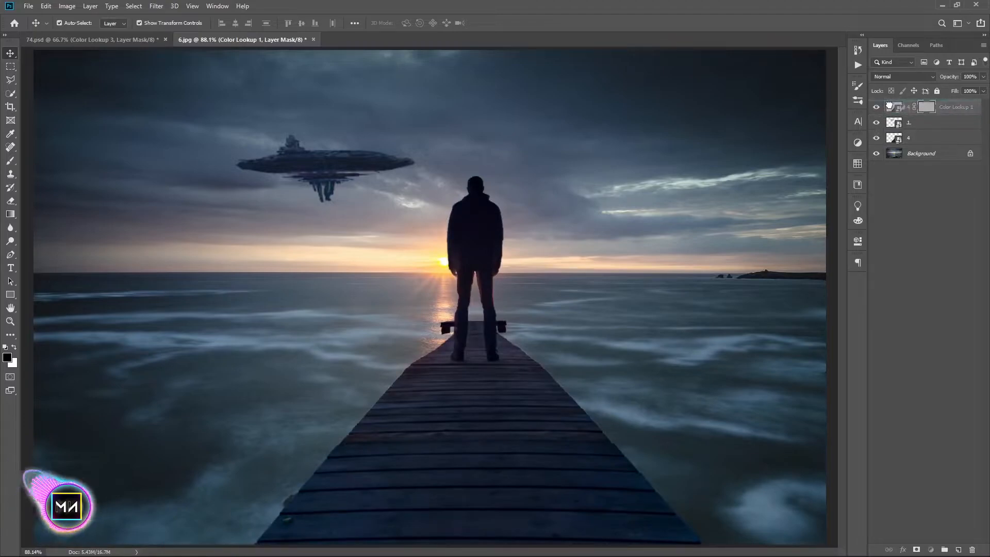
left_click_drag(889, 106, 890, 107)
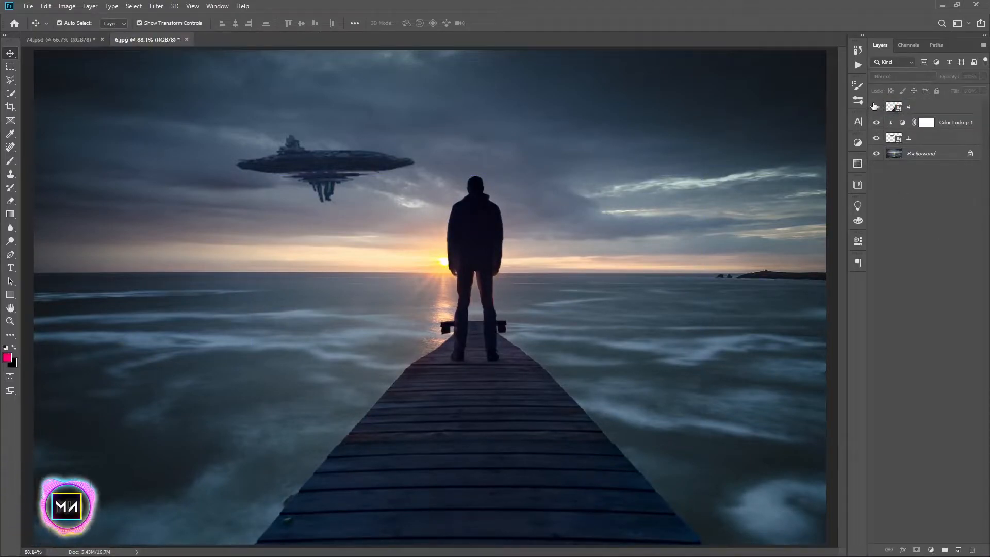
Place image 2, the small ships, directly beneath the pier layer and hide the pier layer.
left_click(426, 546)
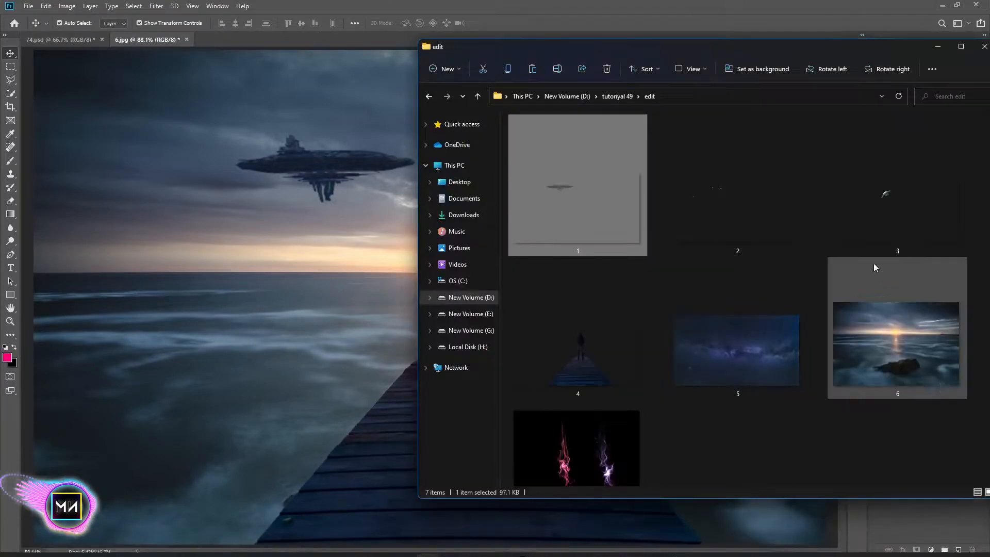
left_click(727, 214)
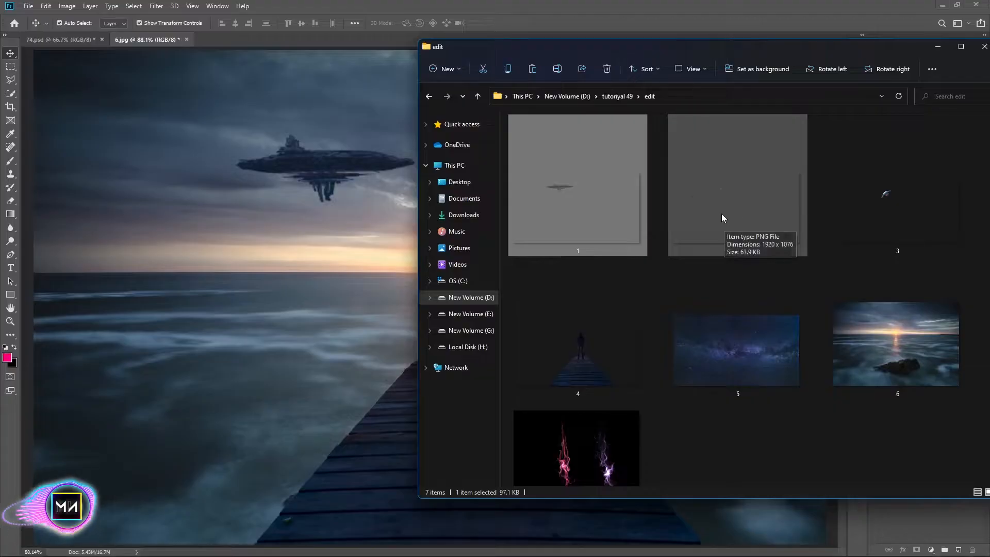
left_click_drag(722, 214, 367, 231)
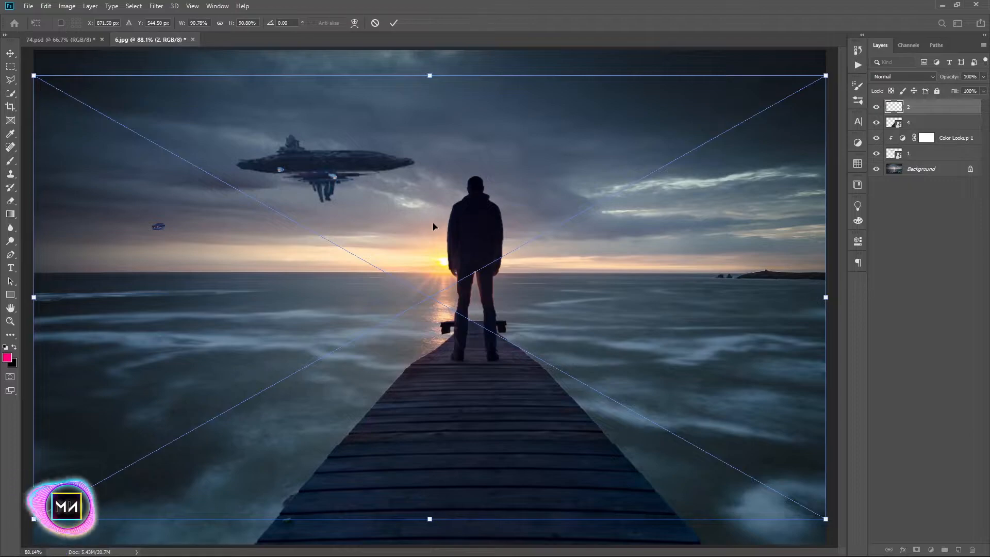
key("Return")
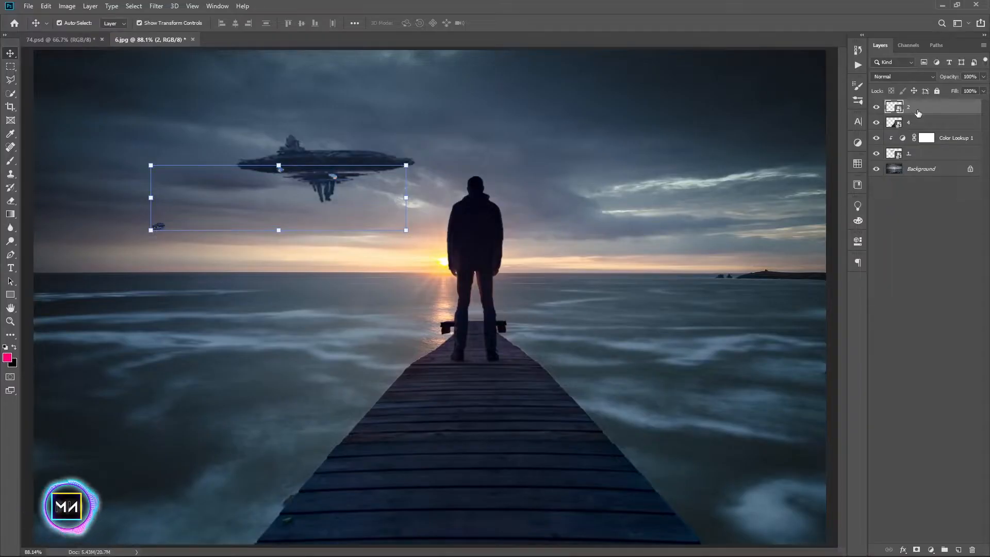
left_click_drag(911, 110, 874, 120)
left_click(874, 108)
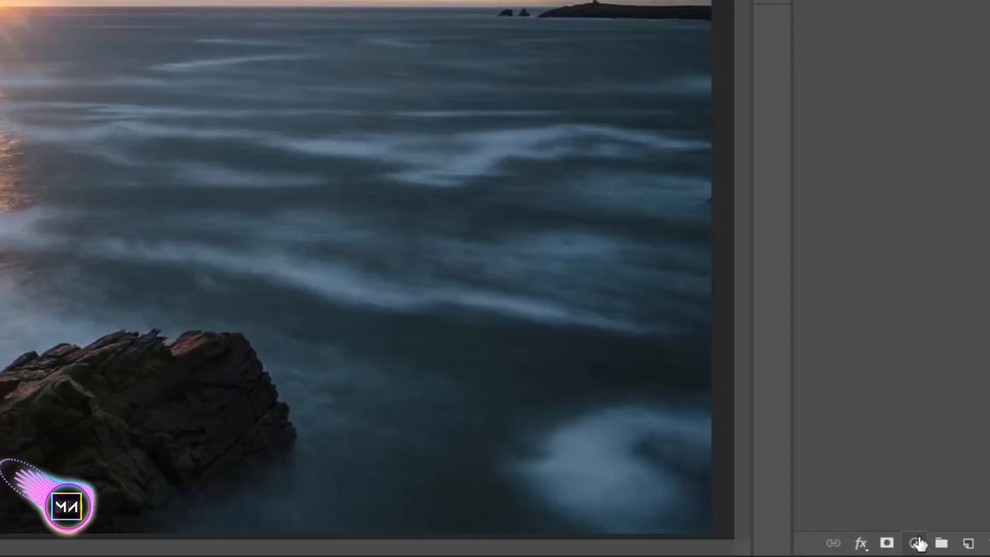
Add a Color Lookup adjustment clipped to the small ships layer using the Fuji REALA 500D Kodak 2393 3D LUT.
left_click(918, 543)
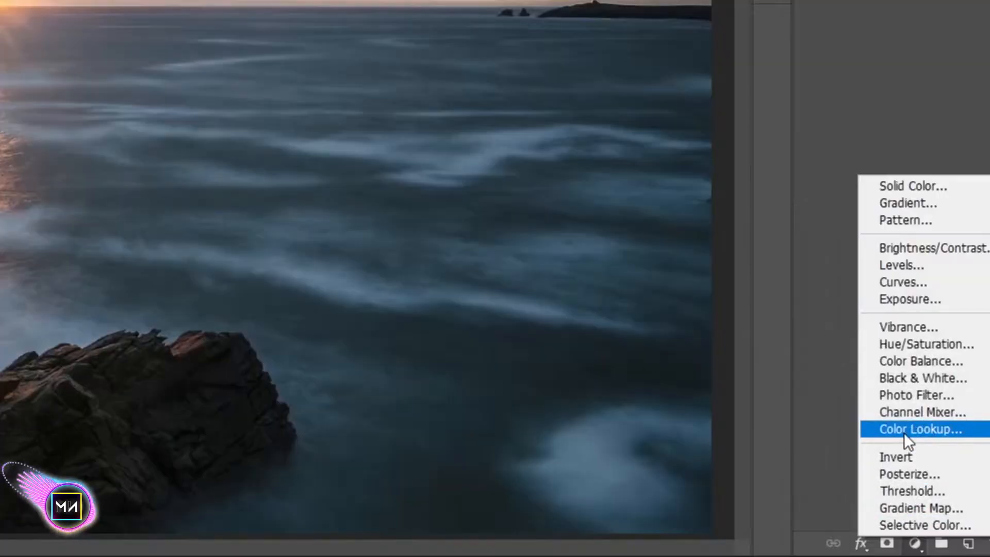
left_click(901, 430)
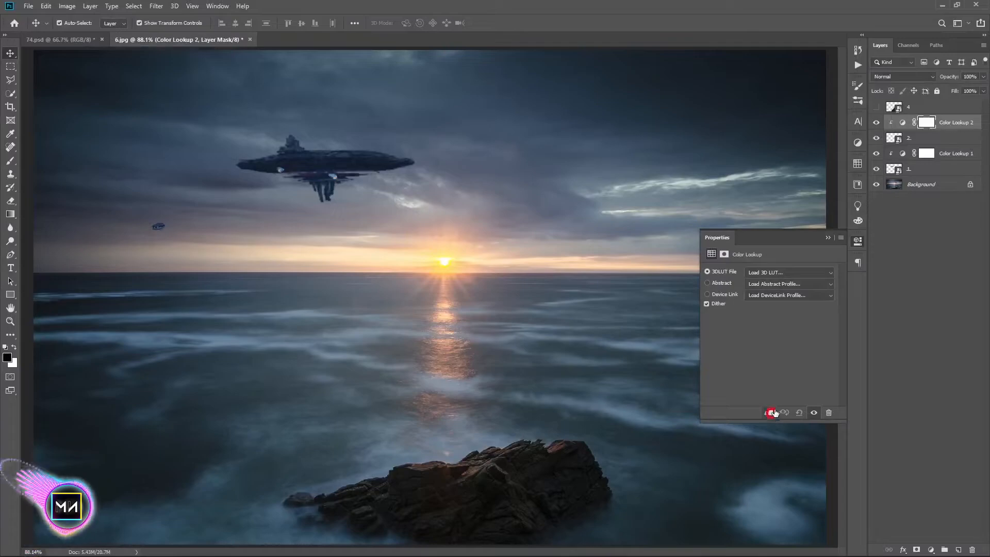
left_click(777, 270)
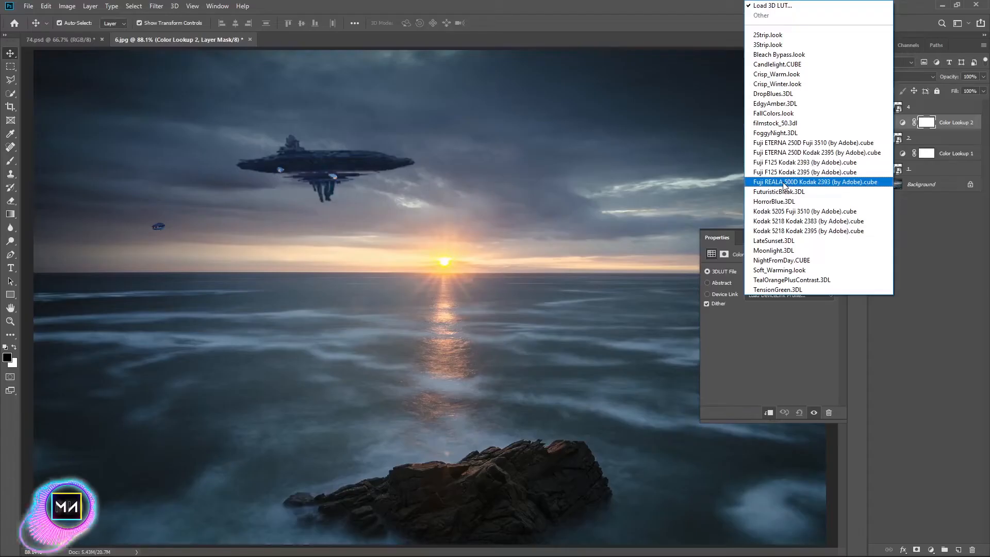
left_click(784, 183)
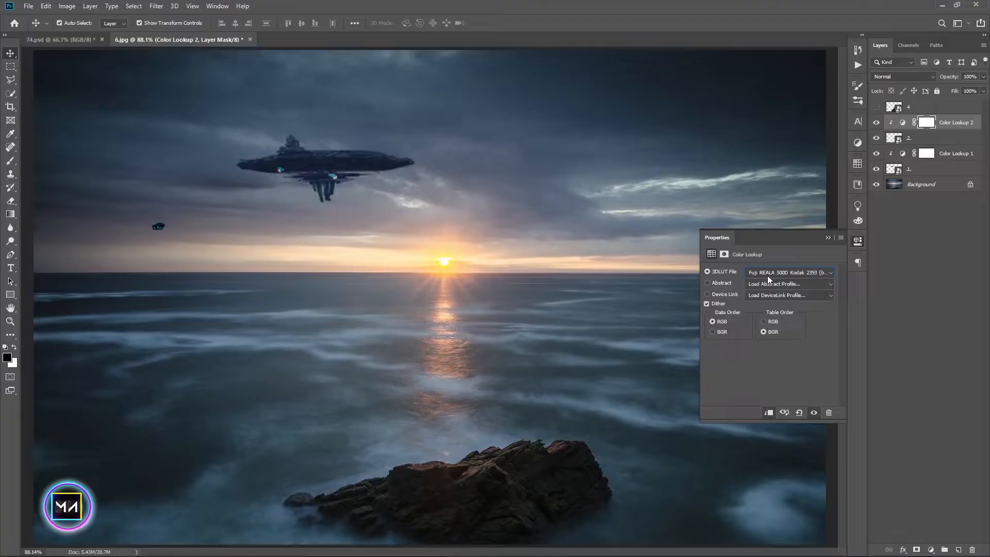
left_click(768, 273)
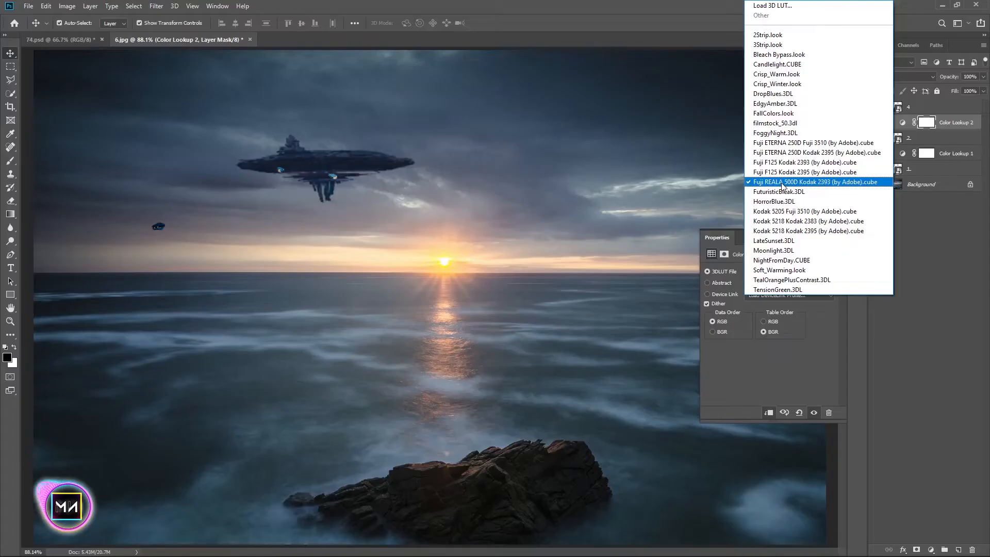
left_click(780, 183)
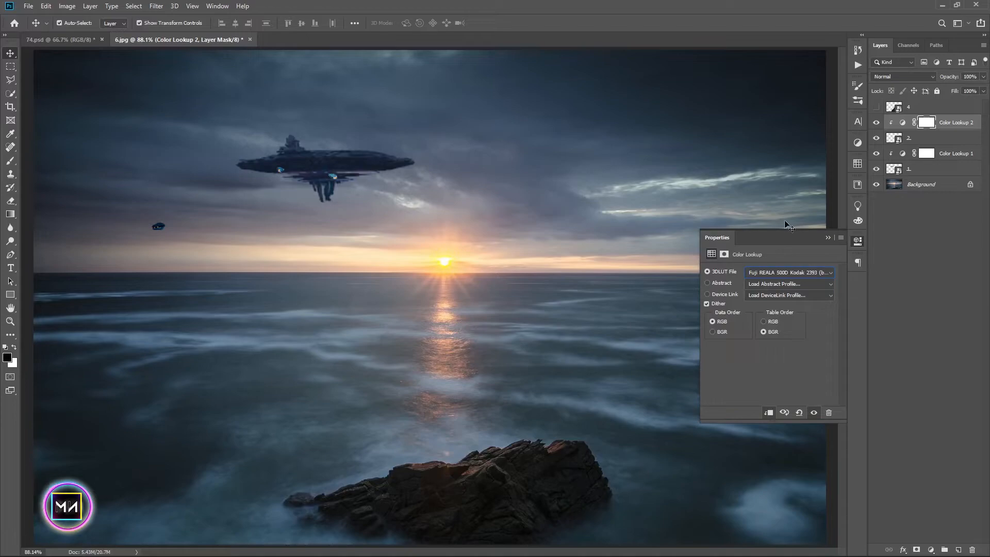
left_click(829, 238)
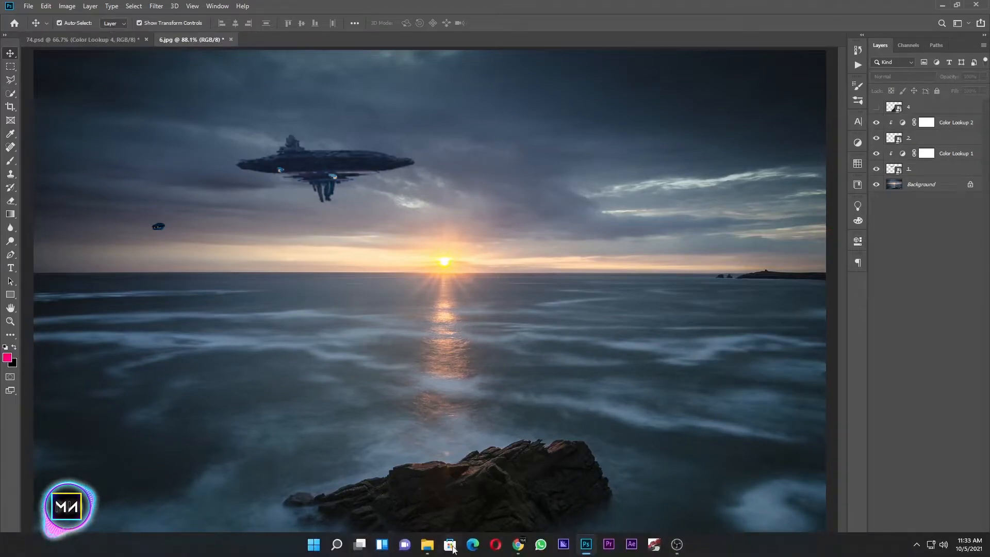
Place image 3, the silver ship, into the composite below the large spaceship and rasterize its layer.
left_click(451, 547)
left_click(875, 201)
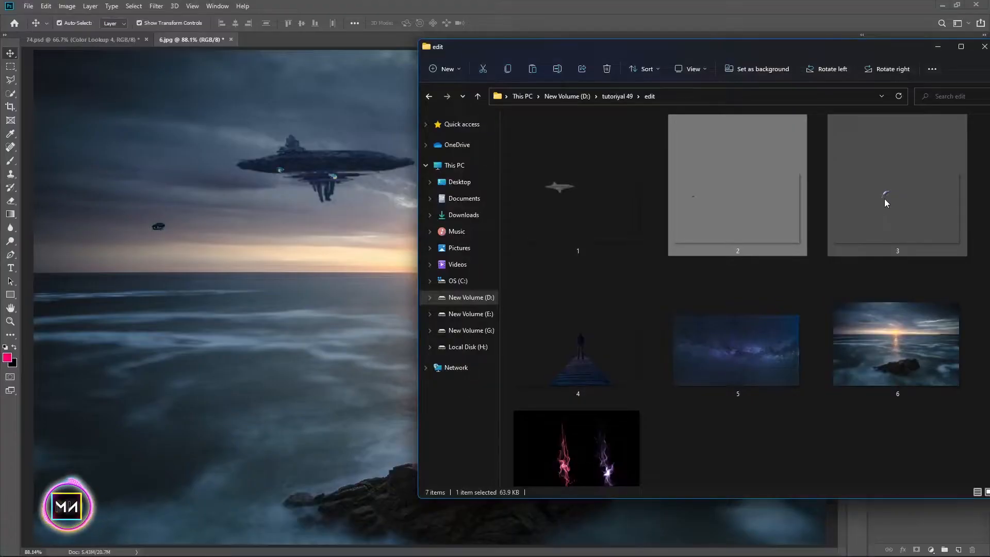
left_click_drag(884, 199, 372, 209)
key("Return")
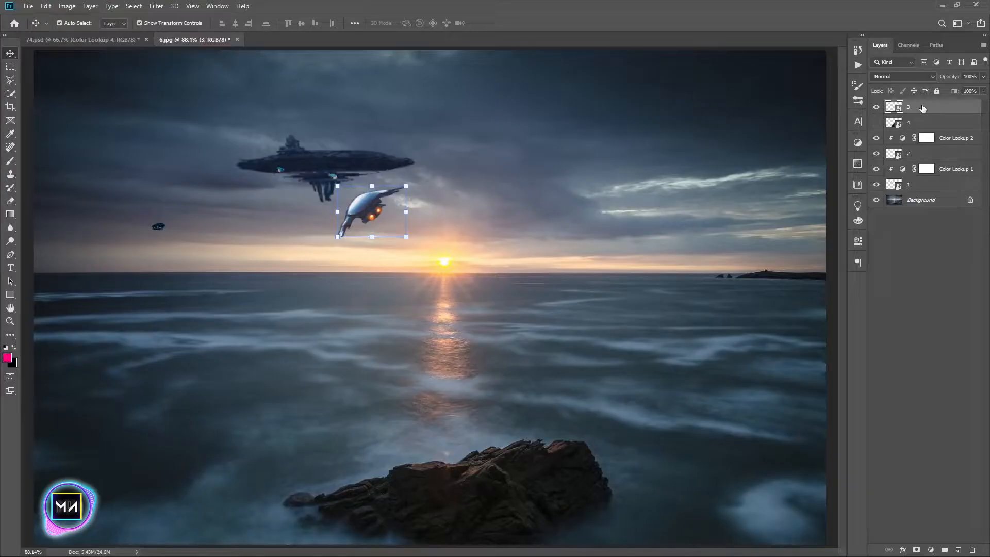
right_click(913, 107)
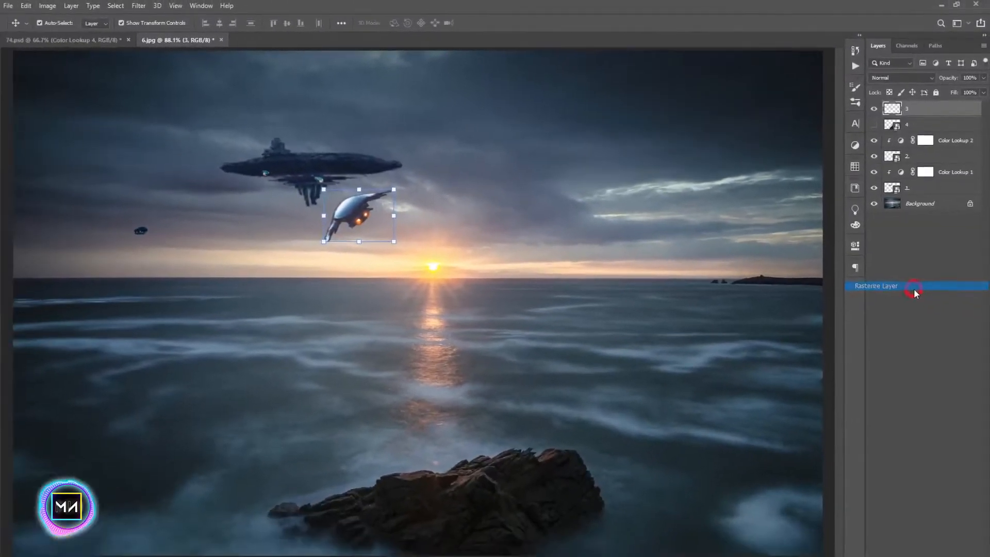
left_click(841, 372)
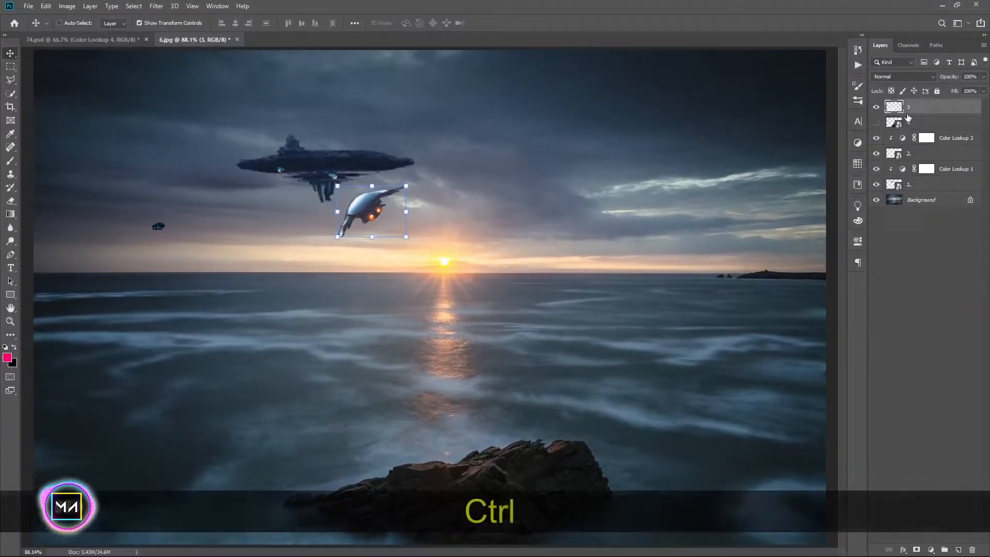
Duplicate the silver ship layer and hide the original, keeping the copy visible.
key("ctrl+j")
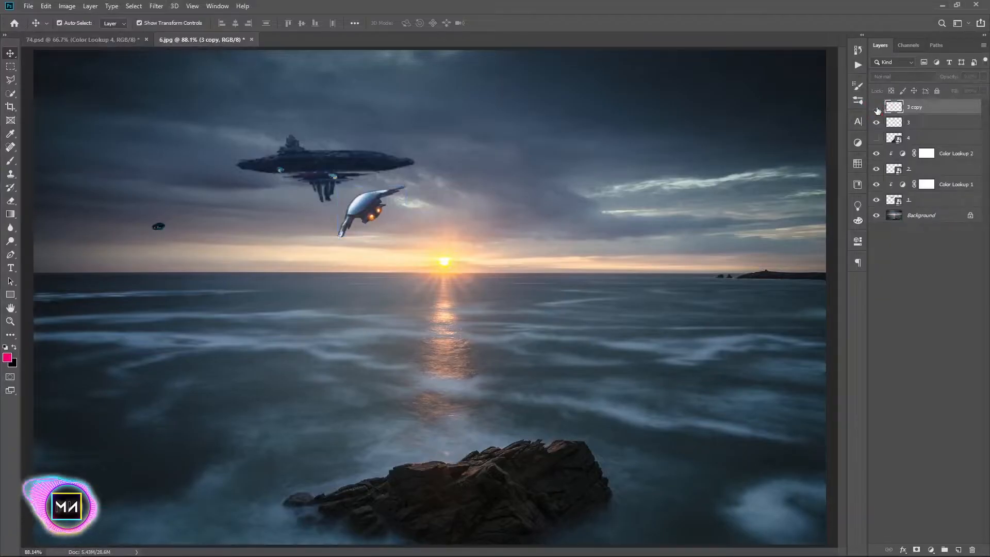
left_click(875, 109)
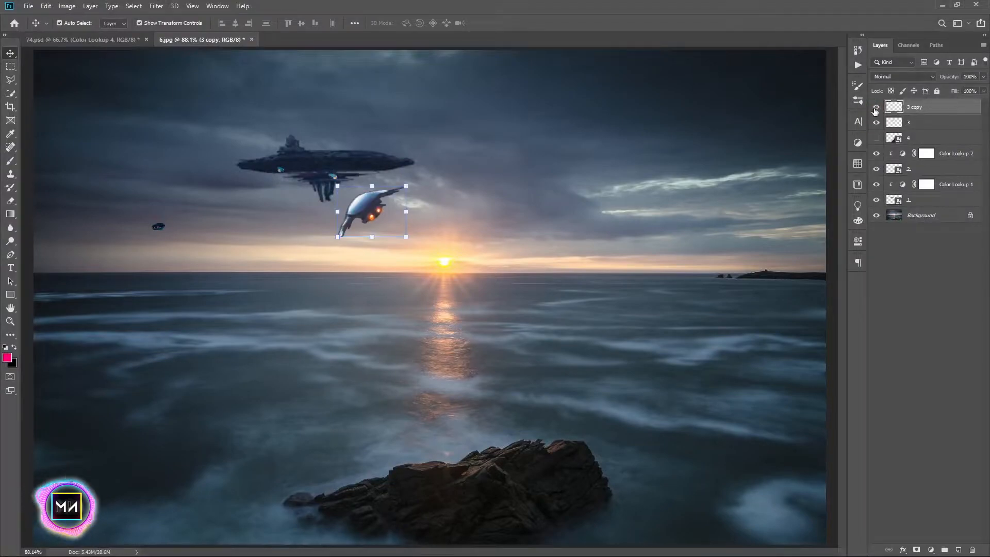
left_click(875, 122)
left_click(876, 107)
left_click(923, 124)
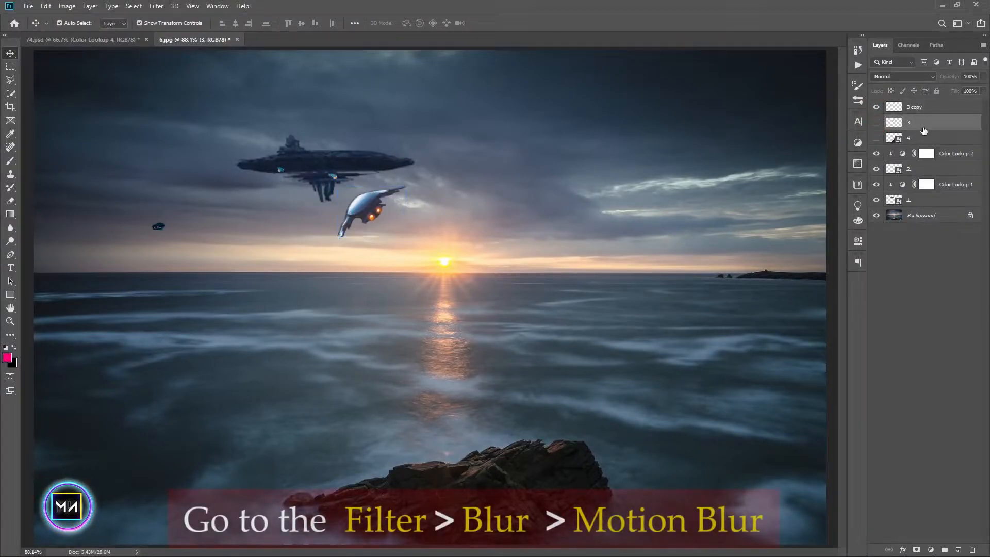
Apply a Motion Blur with a -45° angle and a distance of 14 pixels to the silver ship copy.
left_click(923, 107)
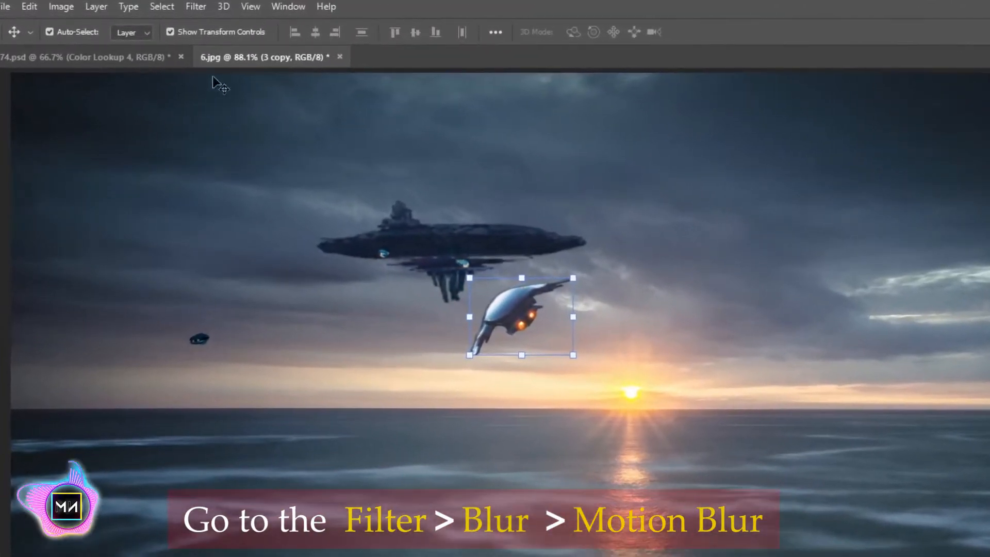
left_click(189, 10)
mouse_move(237, 184)
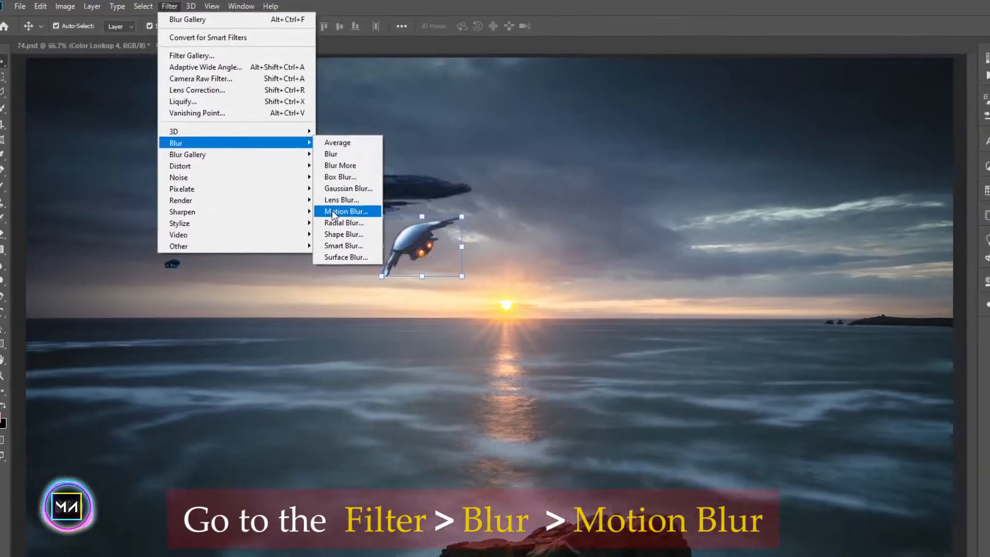
left_click(410, 272)
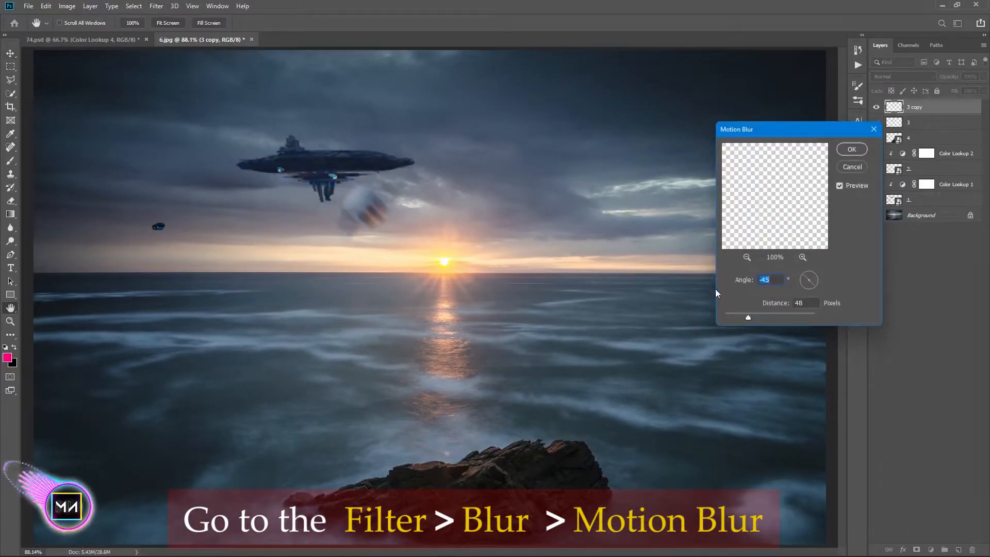
left_click_drag(743, 316, 733, 316)
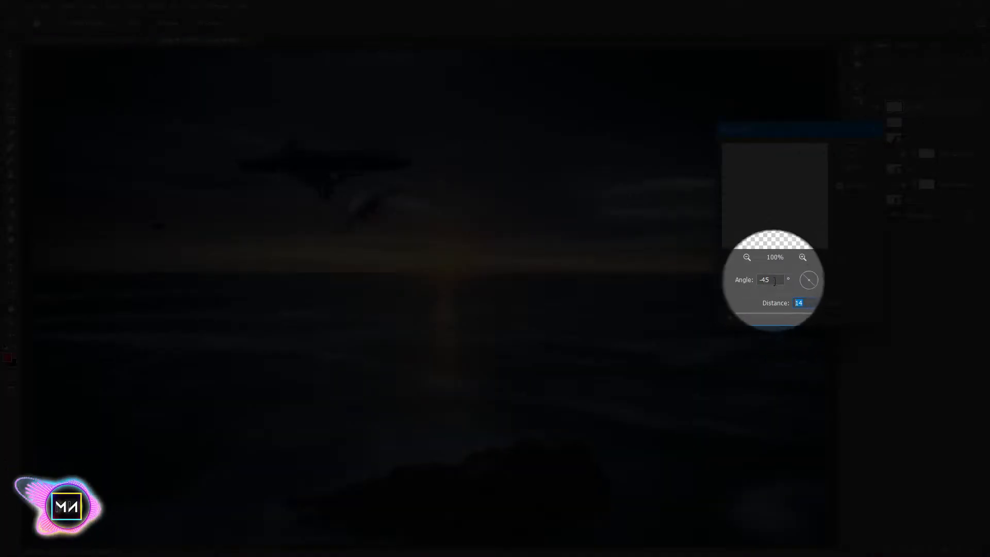
double_click(772, 278)
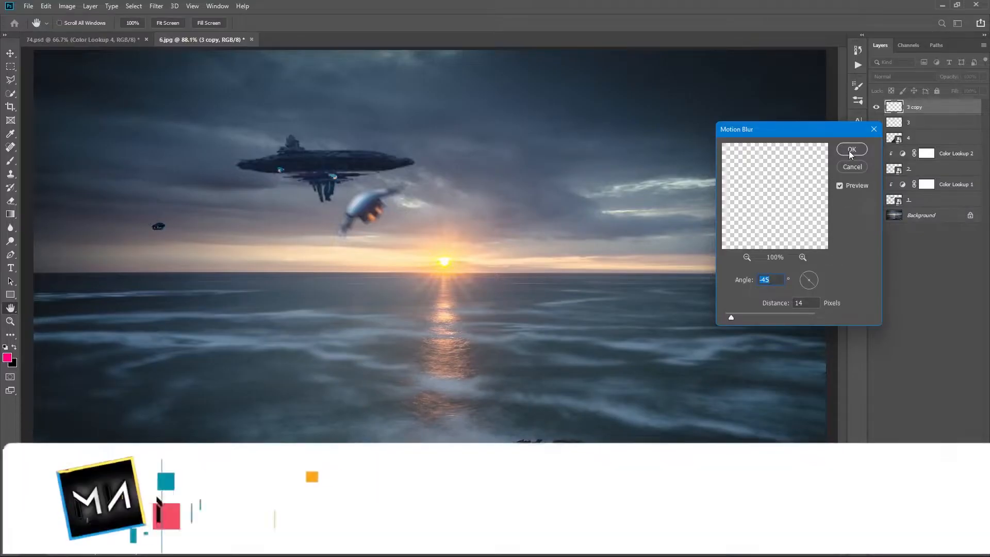
left_click(850, 149)
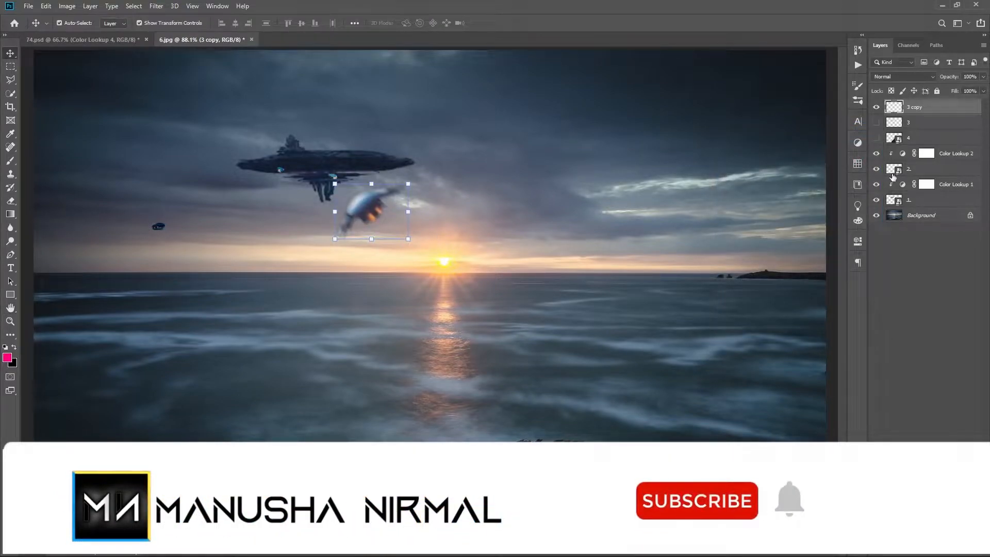
Show the original silver ship layer again and move both silver ship layers beneath the hidden pier layer.
left_click(877, 122)
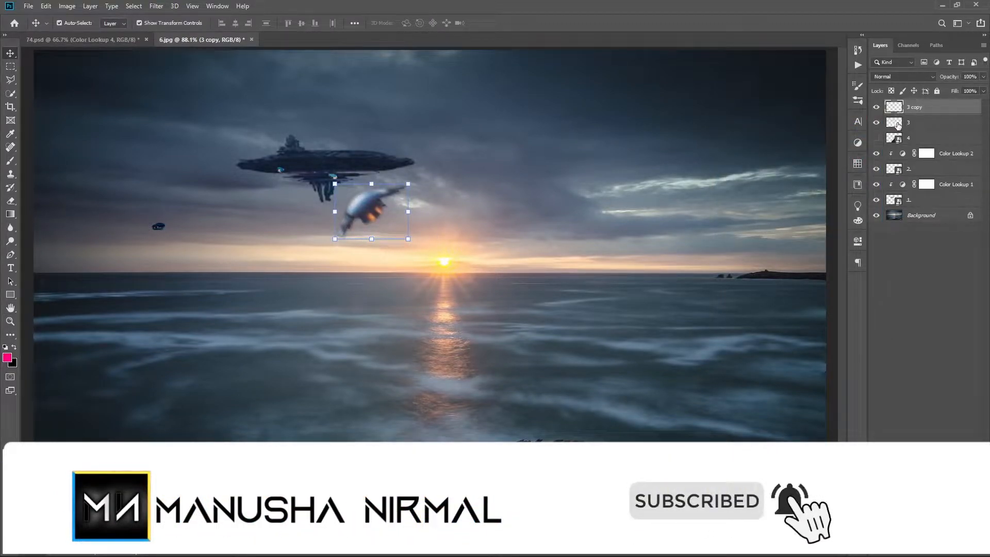
left_click(919, 124, "shift")
left_click_drag(924, 124, 924, 143)
left_click(878, 108)
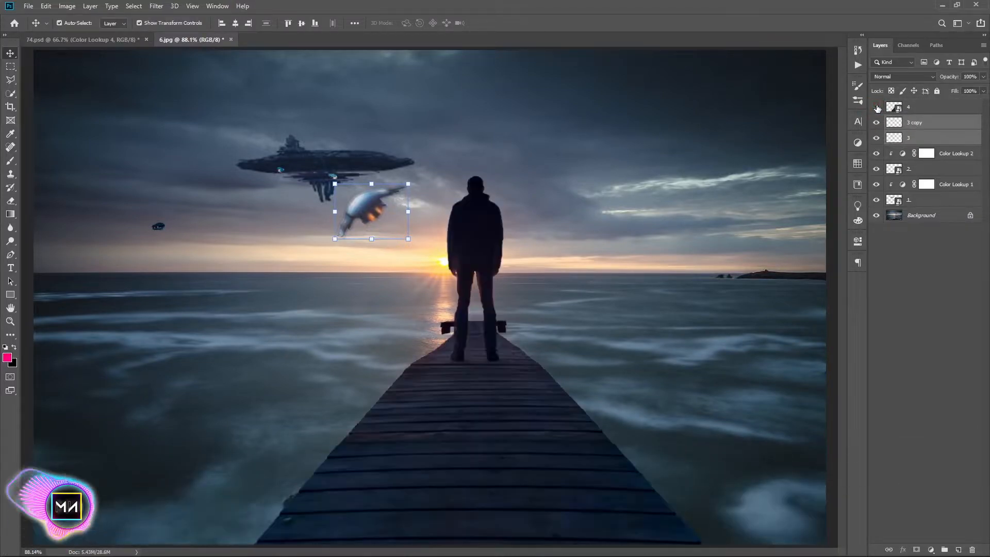
left_click(877, 108)
left_click(950, 237)
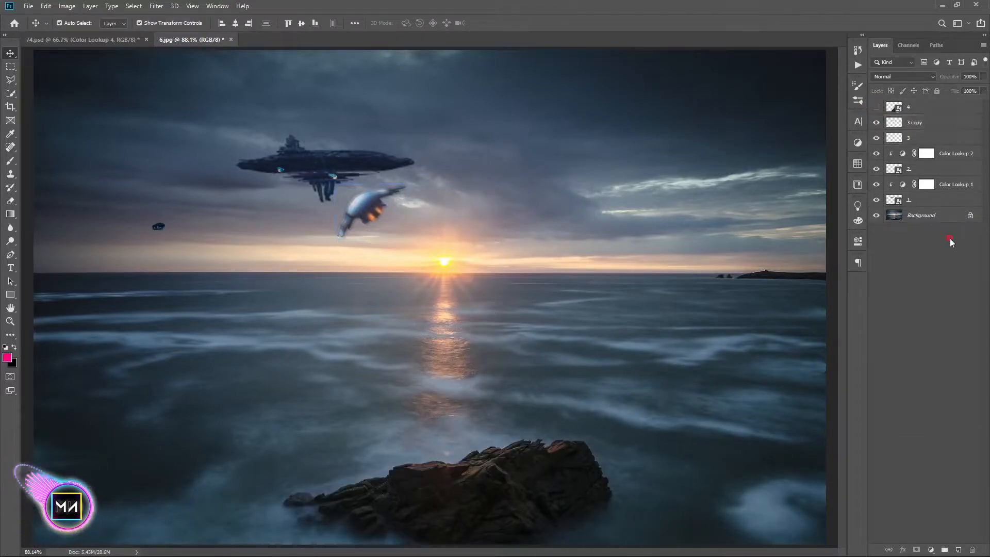
Add a layer mask to the motion-blurred silver ship copy.
left_click(909, 127)
left_click(875, 122)
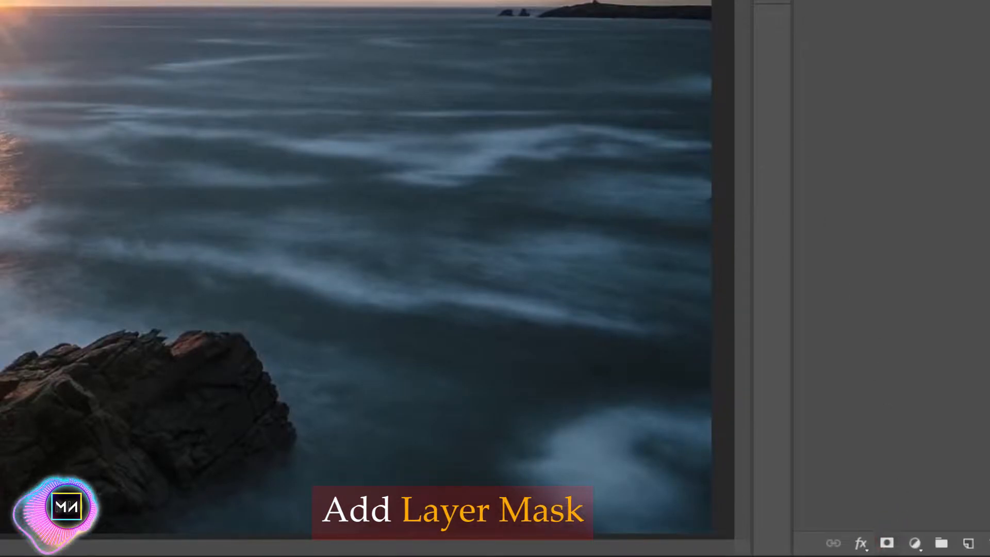
left_click(887, 543)
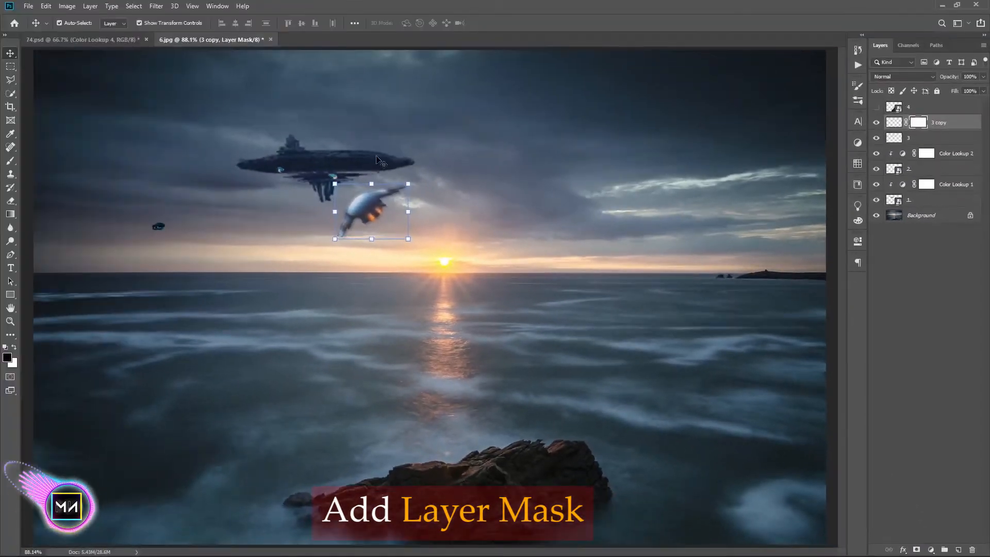
Paint black on the blurred copy's mask with a soft 400-pixel brush at 38% opacity to bring back the sharp ship body.
left_click(11, 222)
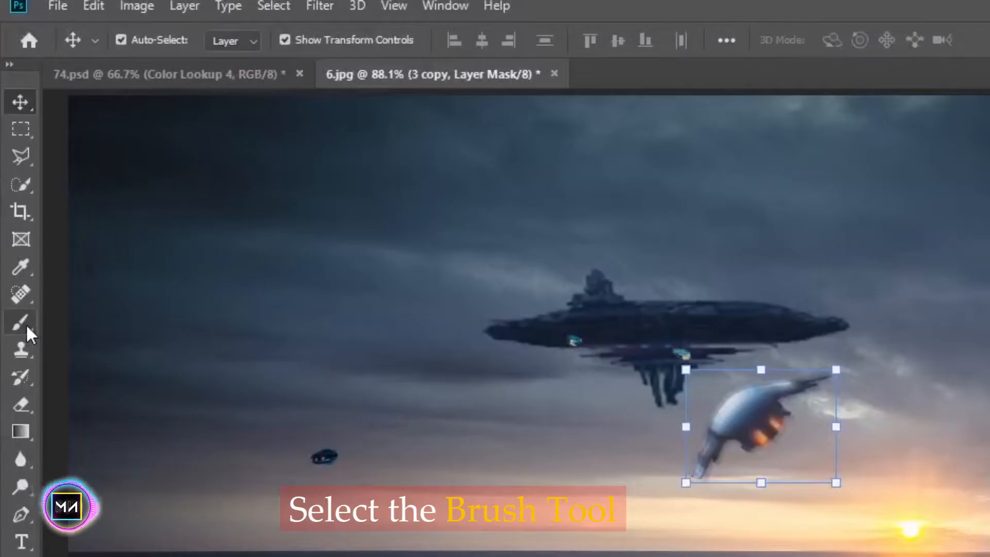
left_click(24, 324)
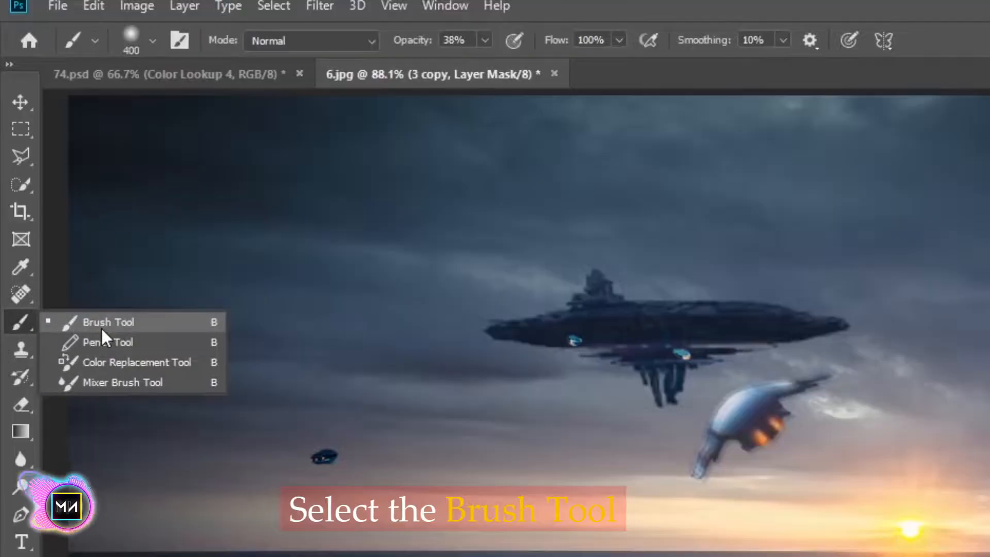
left_click(101, 326)
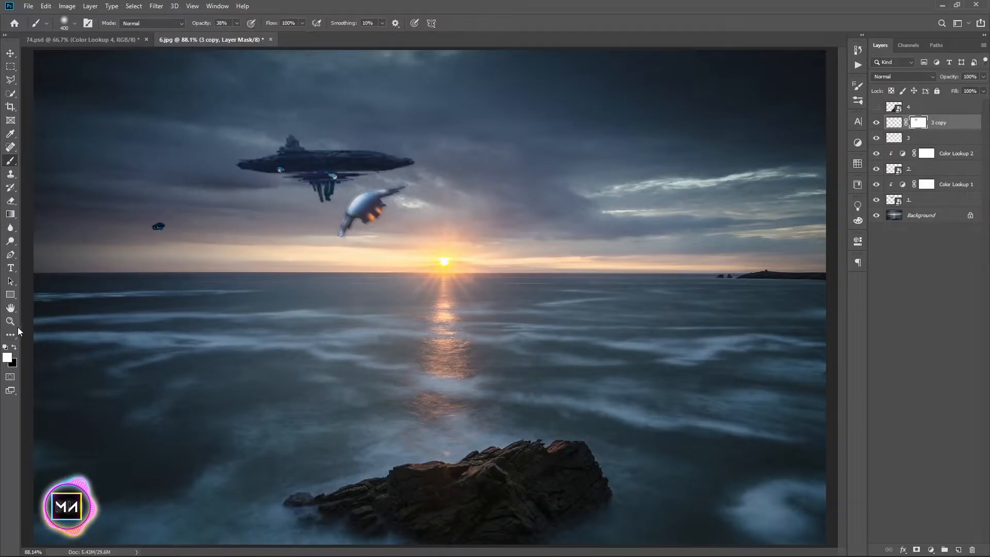
left_click(14, 349)
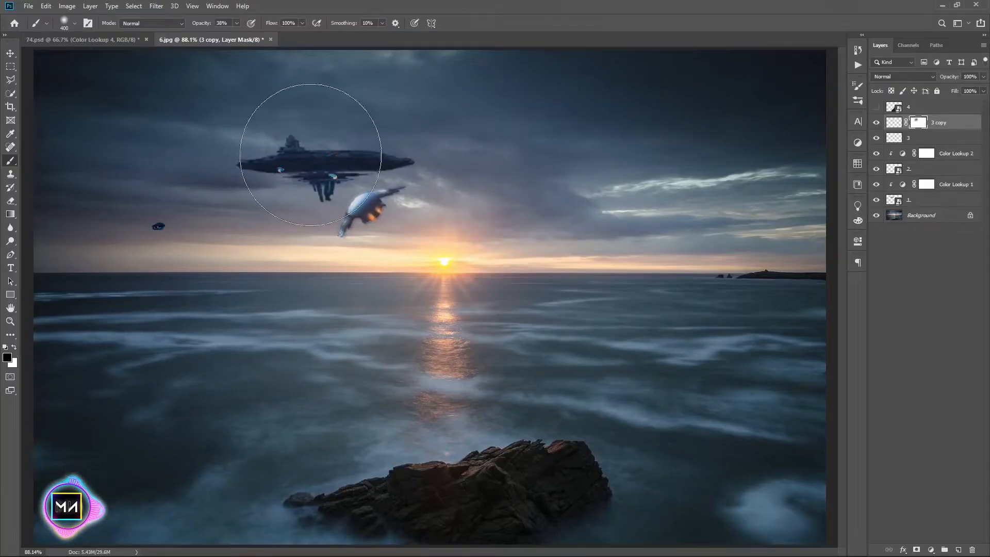
left_click_drag(310, 141, 284, 180)
left_click(399, 119)
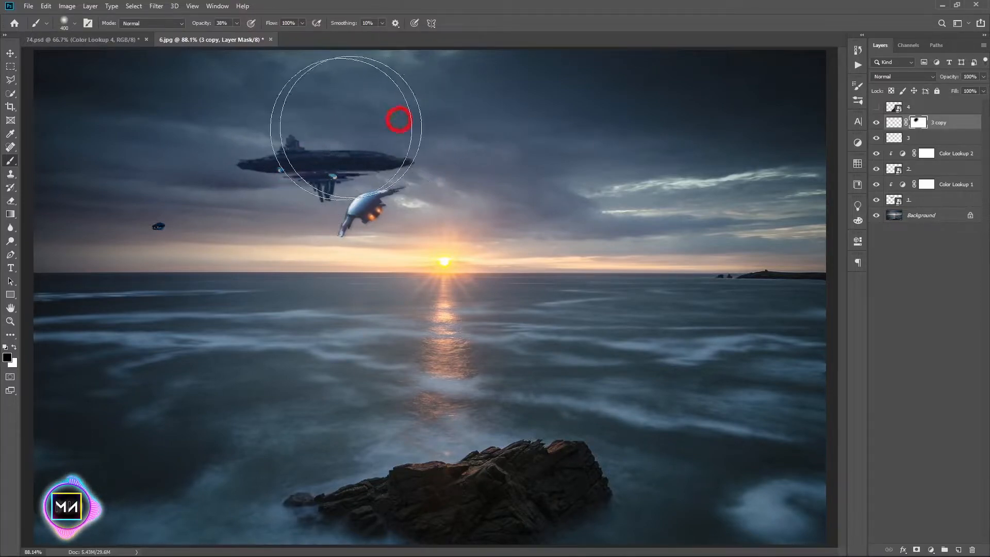
left_click(11, 53)
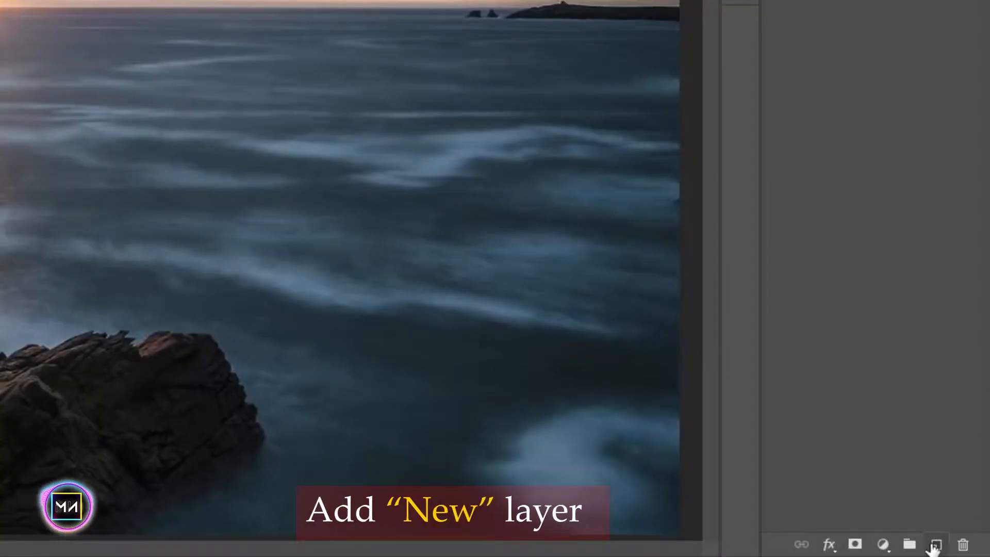
Add a new empty layer directly above the masked silver ship copy and keep it visible.
left_click(934, 546)
left_click(878, 124)
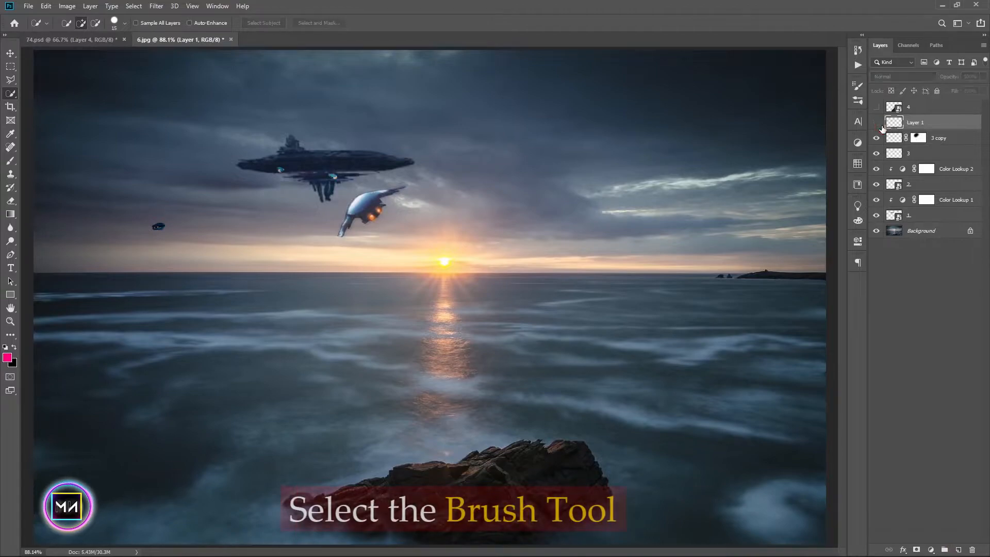
left_click(878, 123)
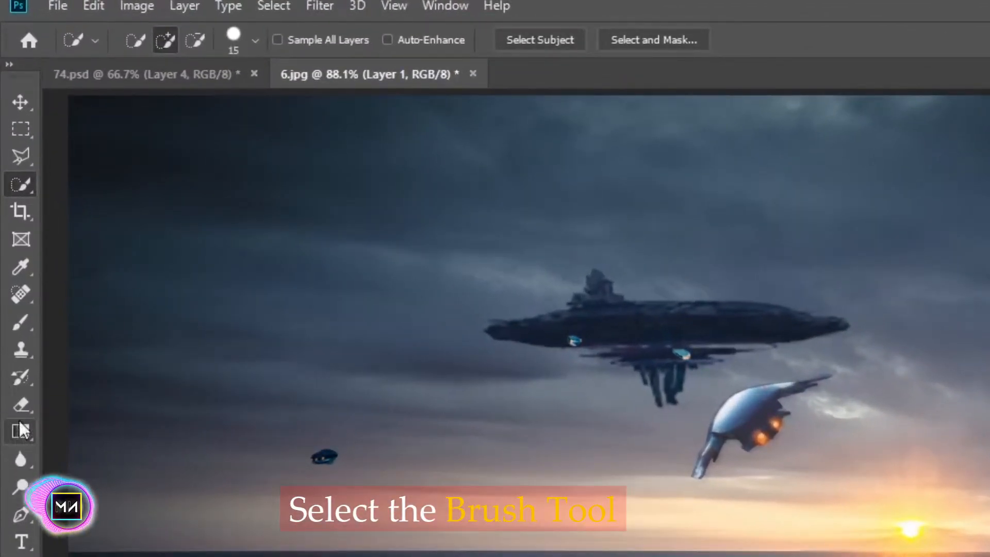
Choose the Brush tool and set the foreground color to the gray 747474.
mouse_move(8, 323)
left_mouse_down()
mouse_move(89, 320)
mouse_move(58, 323)
left_mouse_up()
left_click(116, 327)
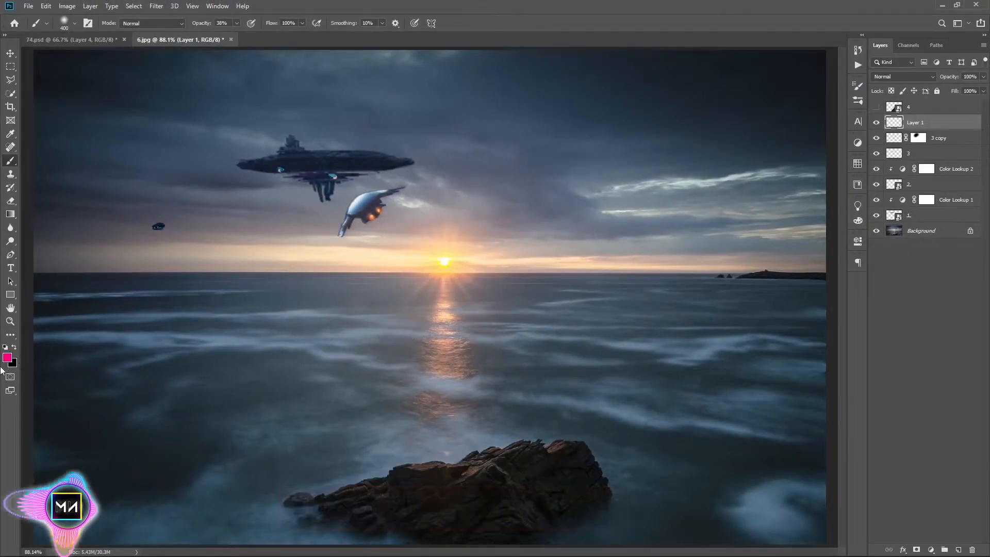
left_click(6, 357)
left_click(508, 215)
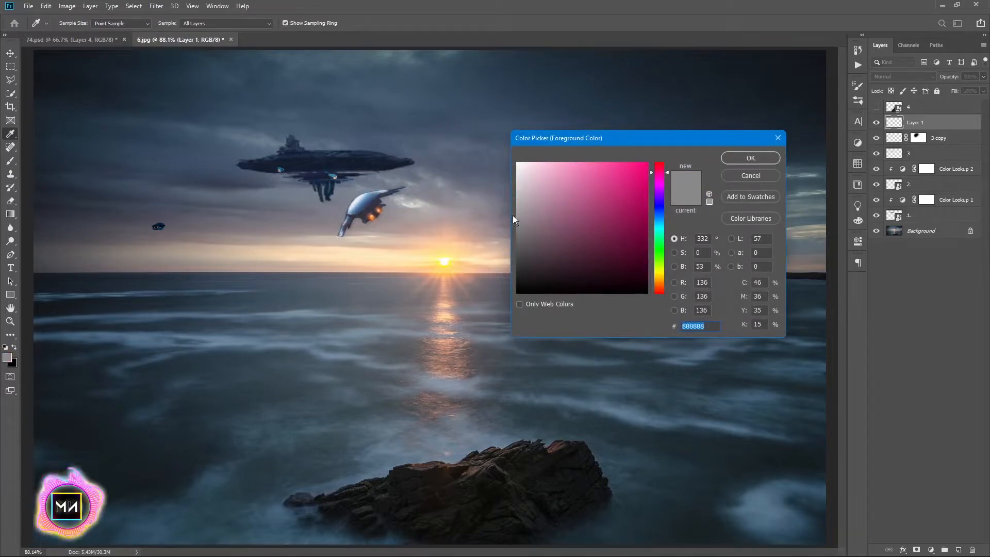
left_click(504, 231)
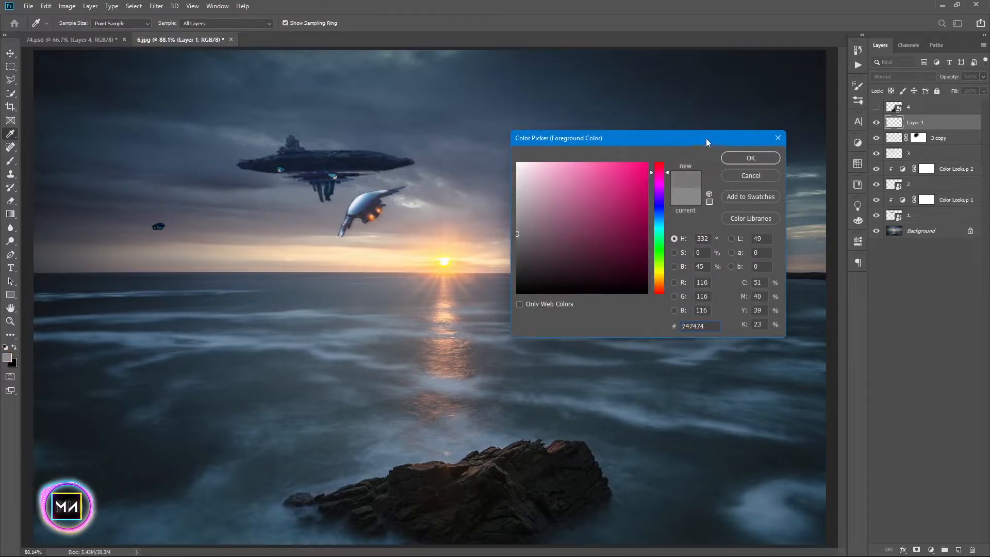
left_click(694, 326)
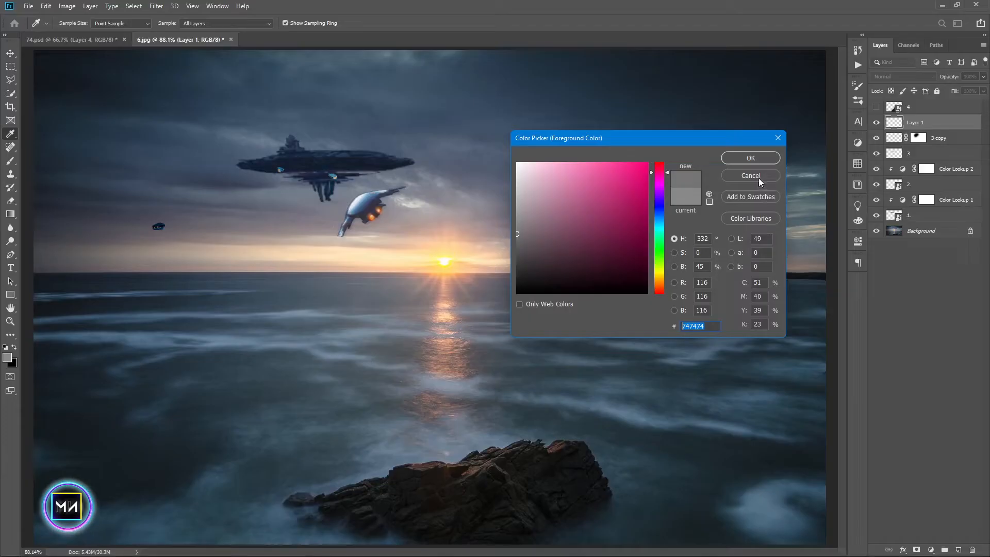
left_click(736, 161)
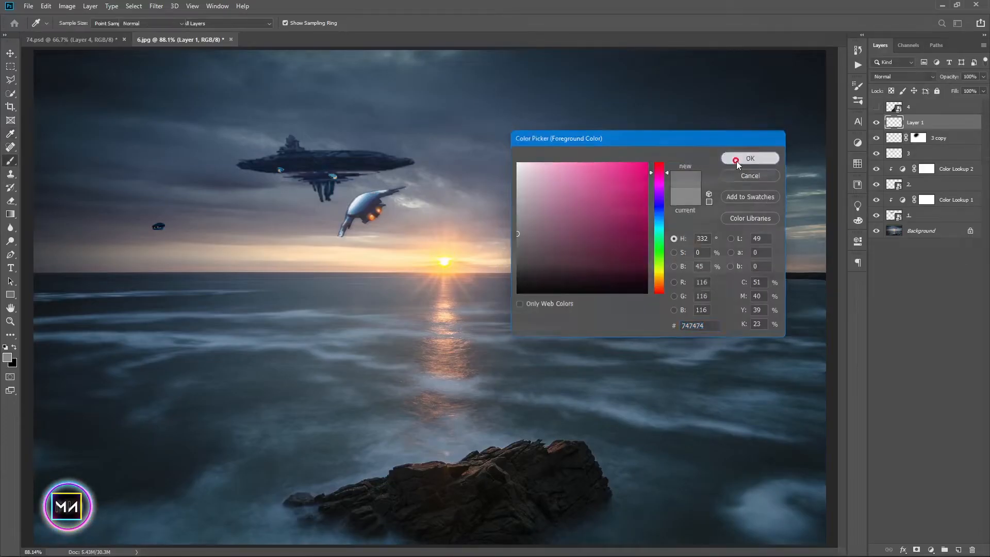
Paint gray haze over the spaceships and surrounding sky with straight strokes of the soft 400-pixel brush at 38% opacity.
key("b")
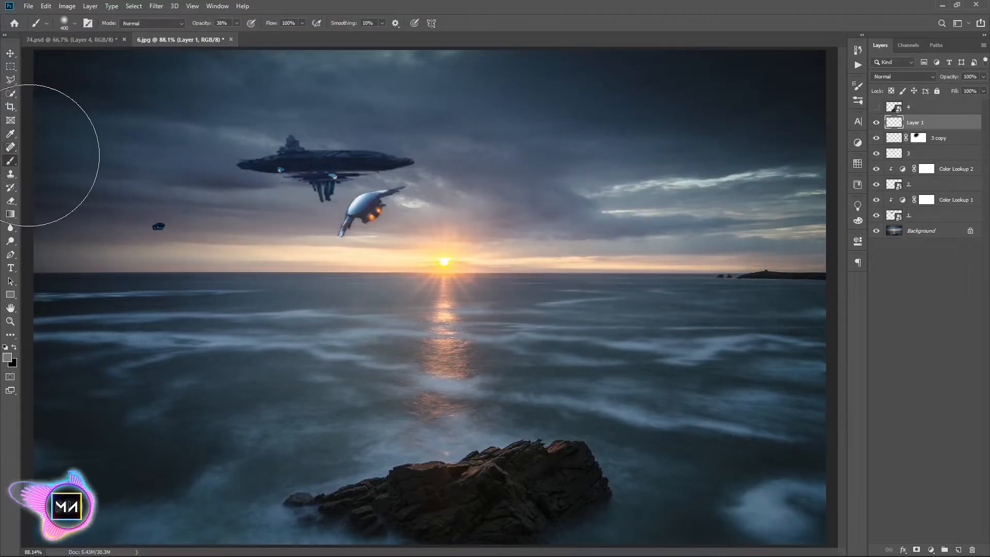
left_click(29, 155)
left_click(438, 150, "shift")
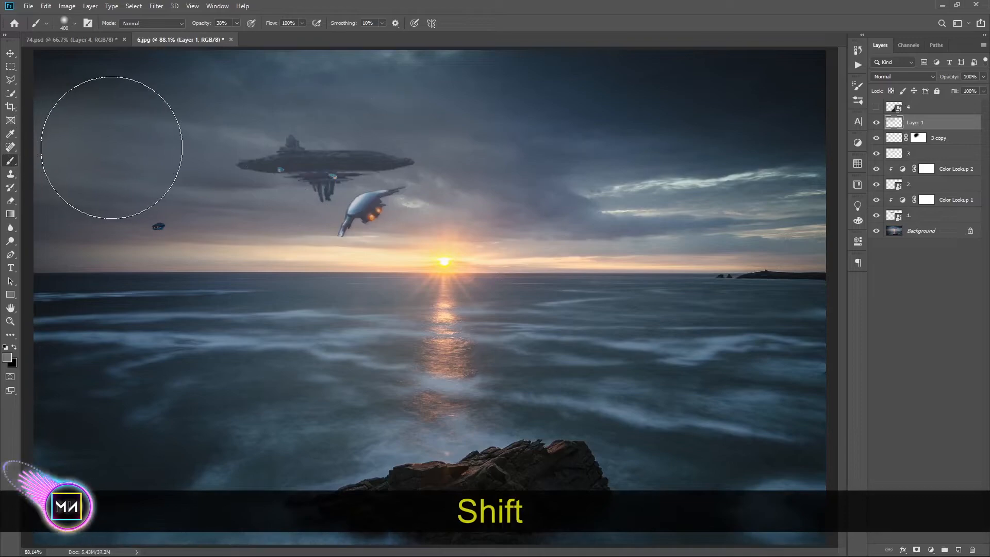
left_click(115, 148, "shift")
left_click(406, 148, "shift")
left_click(108, 146, "shift")
left_click(459, 144, "shift")
left_click(167, 142, "shift")
left_click(475, 143, "shift")
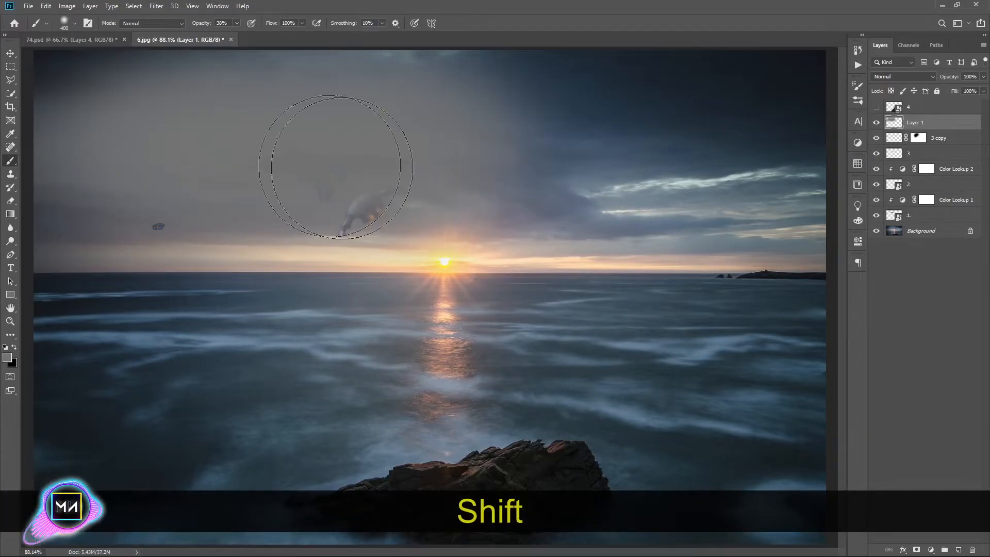
key("ctrl+z")
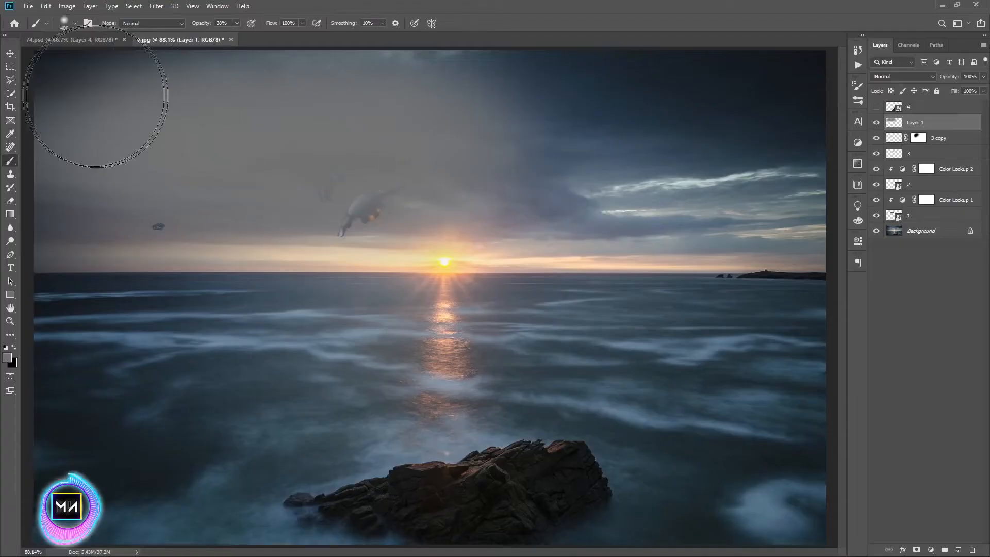
Set the gray haze layer's blend mode to Hard Light and its opacity to 34%.
left_click(10, 56)
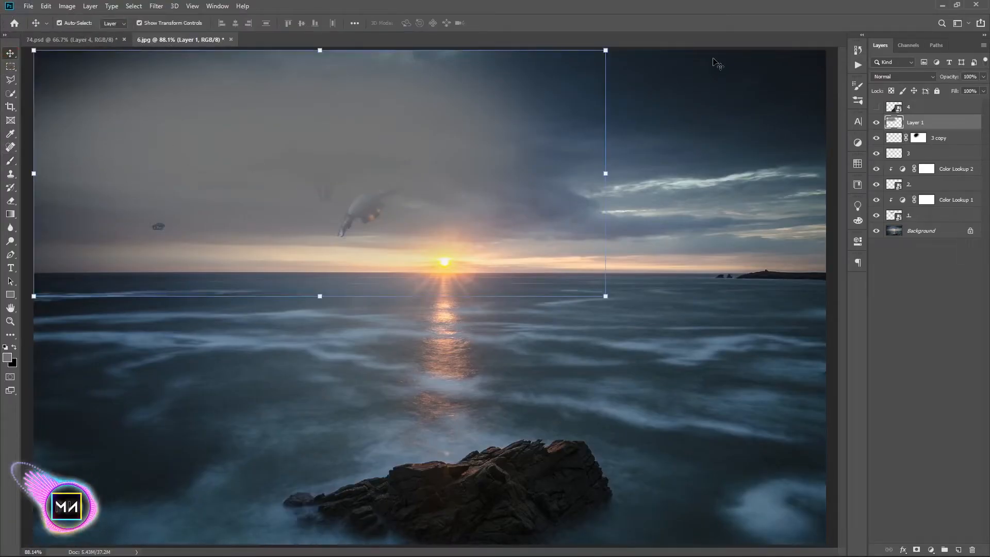
left_click(918, 77)
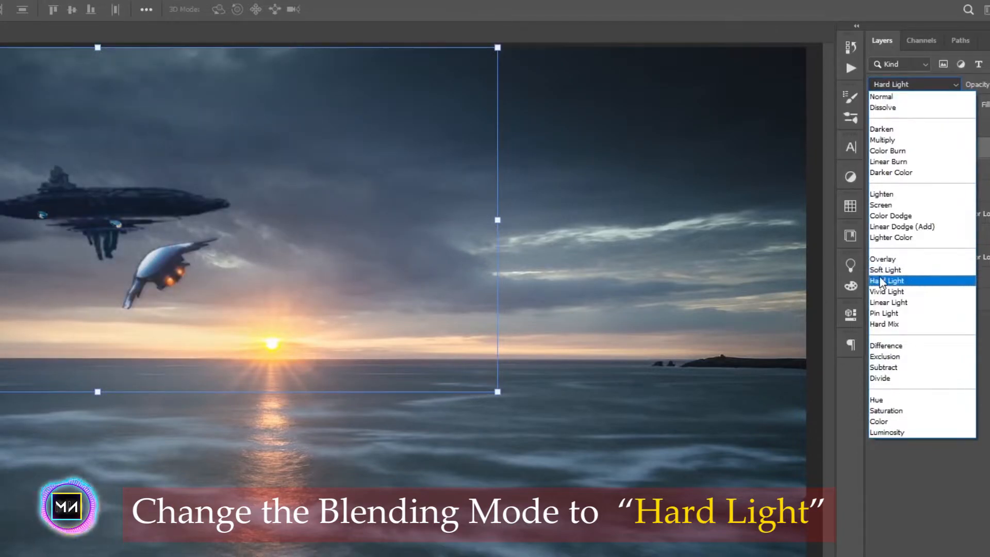
left_click(911, 283)
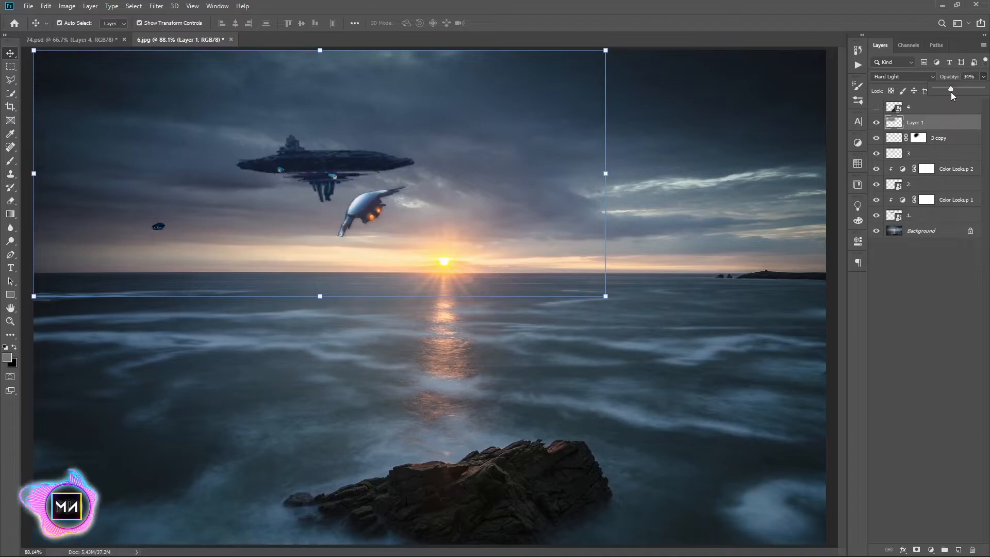
left_click(908, 266)
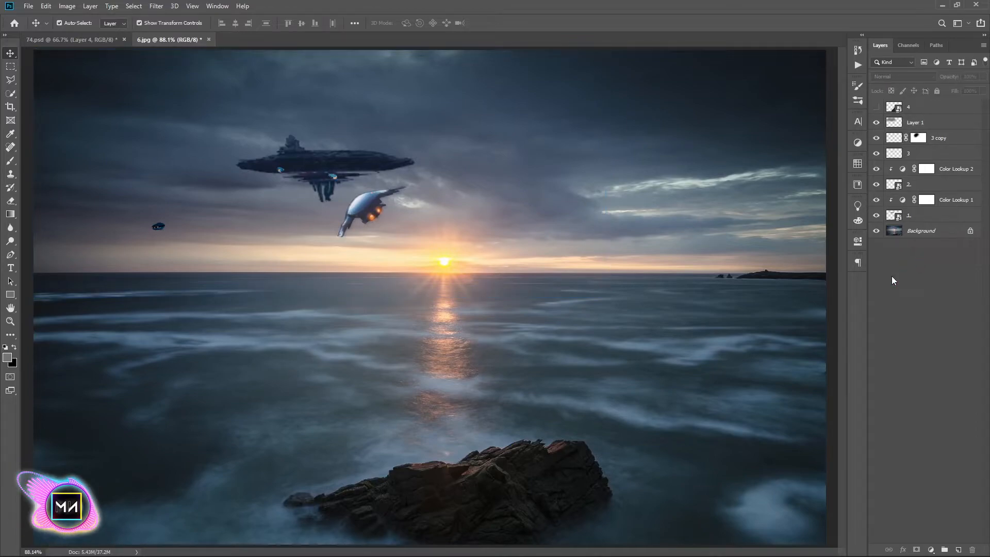
Add a new empty layer directly above the gray haze layer.
left_click(919, 129)
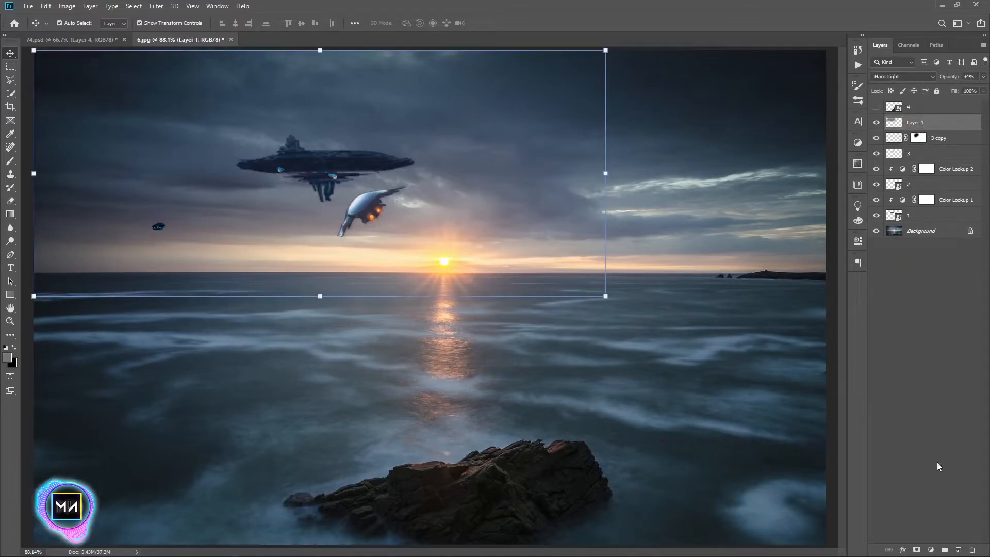
left_click(920, 480)
left_click(923, 107)
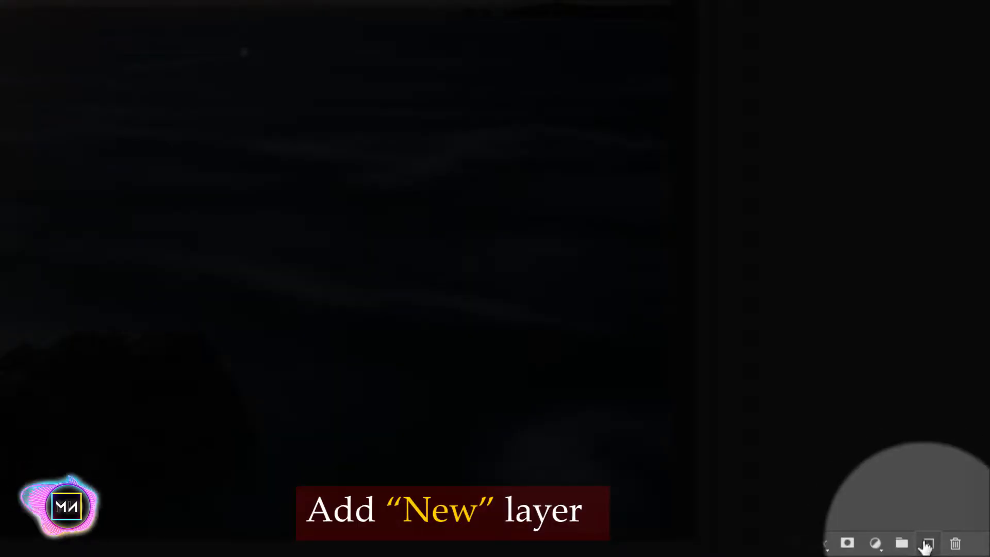
left_click(930, 543)
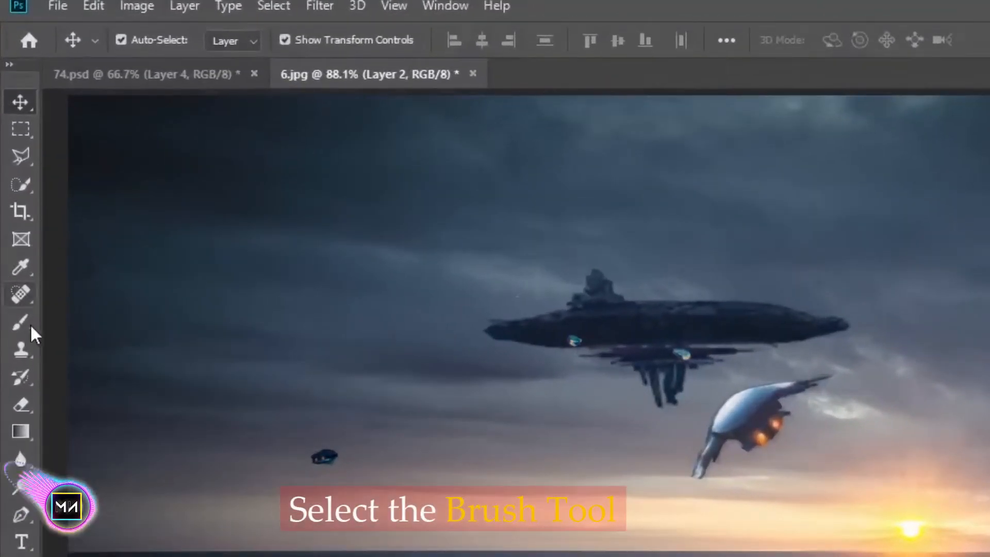
Choose the Brush tool and set the foreground color to the orange ff7e00.
left_click(25, 325)
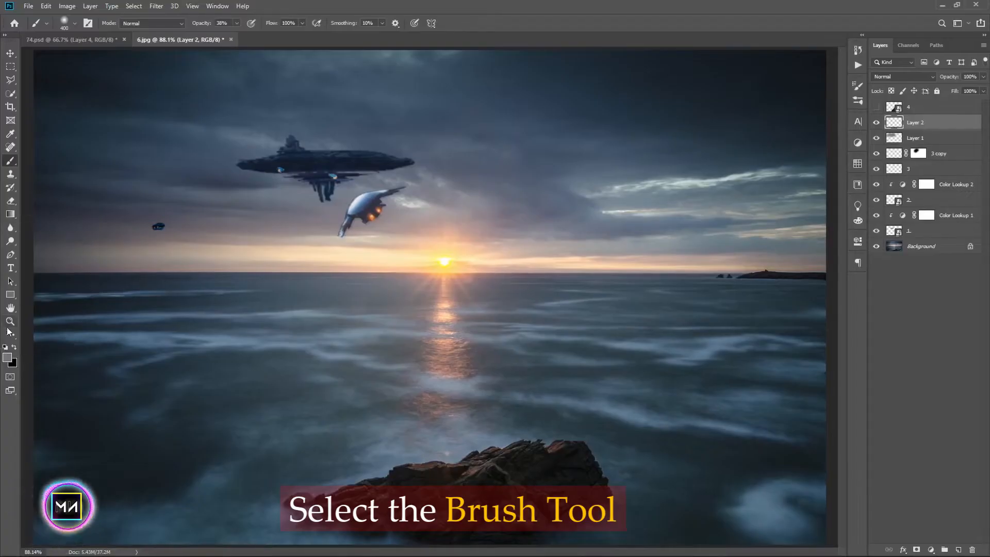
left_click(7, 357)
left_click_drag(669, 262, 661, 283)
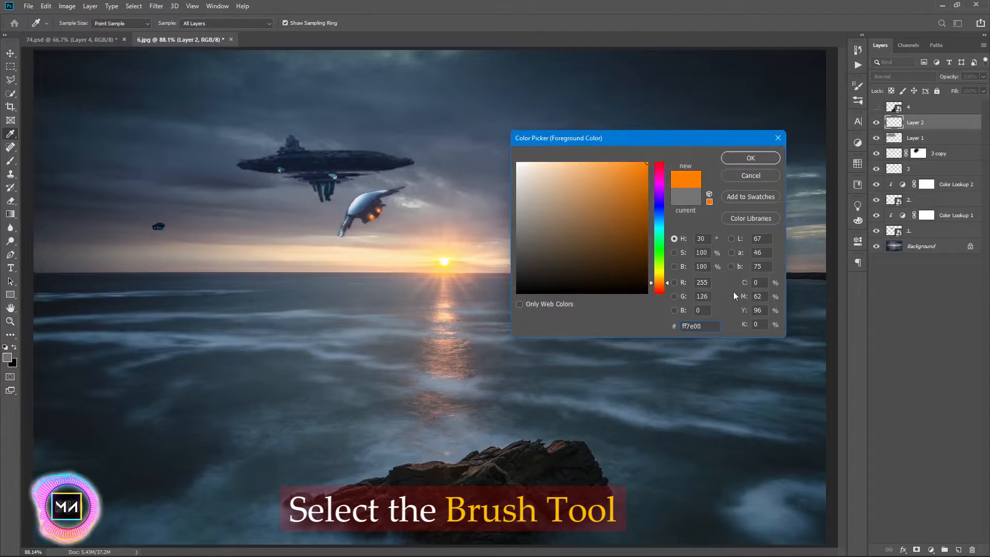
left_click_drag(716, 324, 645, 326)
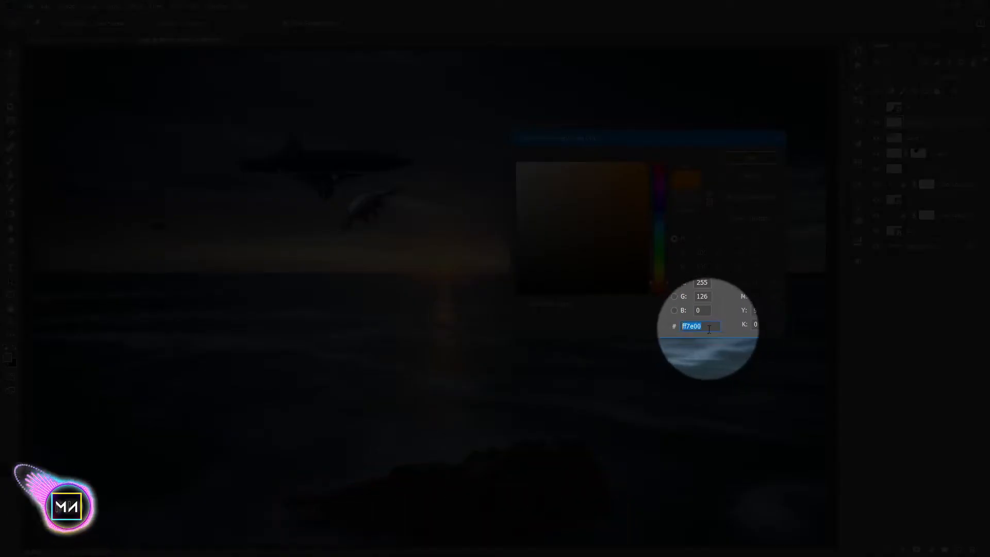
left_click(731, 156)
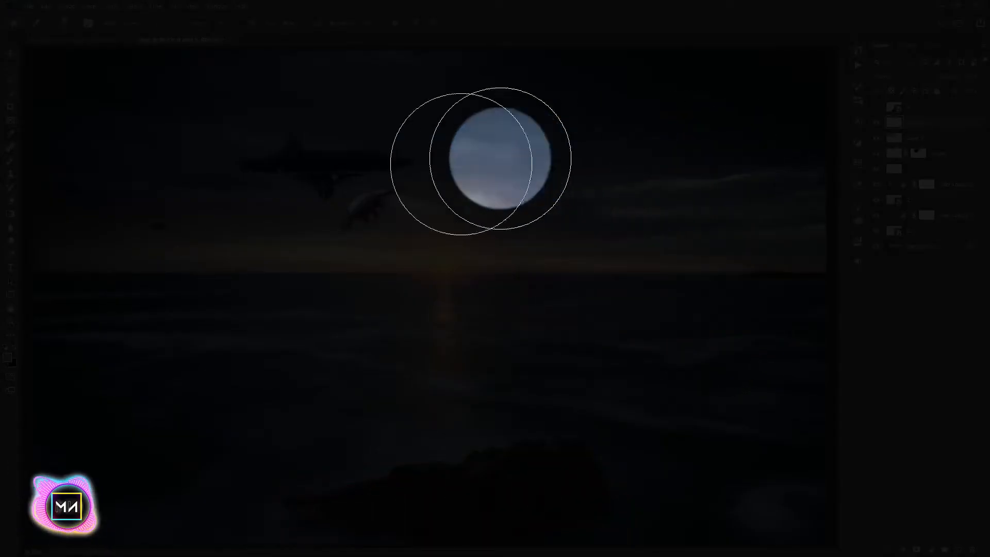
Paint an orange glow over the silver ship, starting with the 400-pixel brush and reducing it to 125 pixels at 38% opacity.
left_click(357, 202)
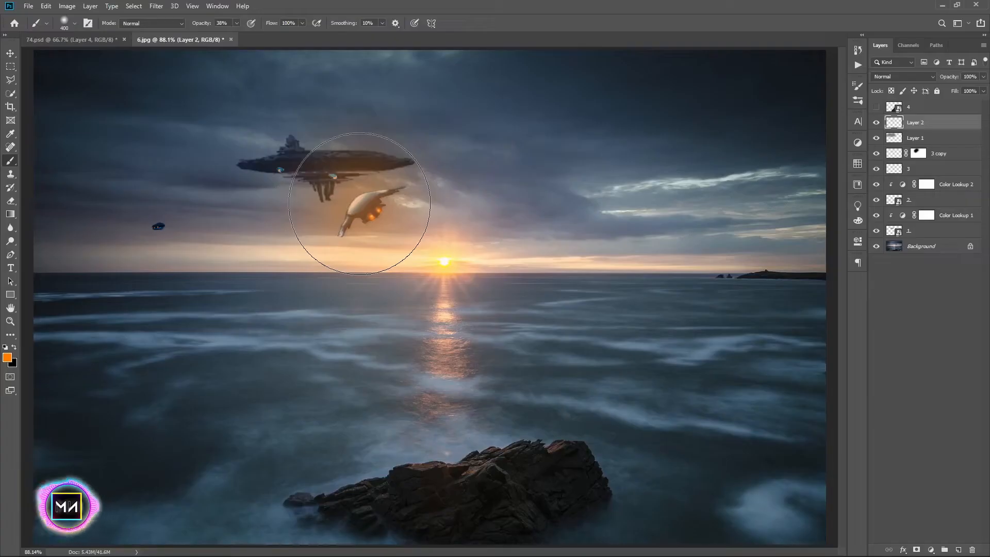
key("bracketleft")
key("bracketleft")
key("bracketleft")
key("bracketleft")
key("bracketleft")
key("bracketleft")
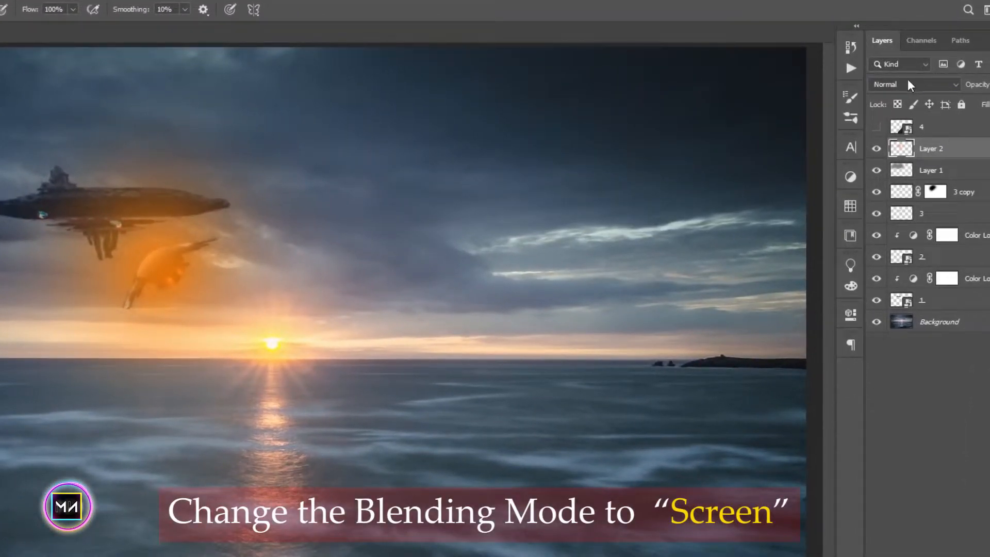
Set the orange glow layer's blend mode to Screen and show the hidden layer of the man on the pier.
left_click(908, 79)
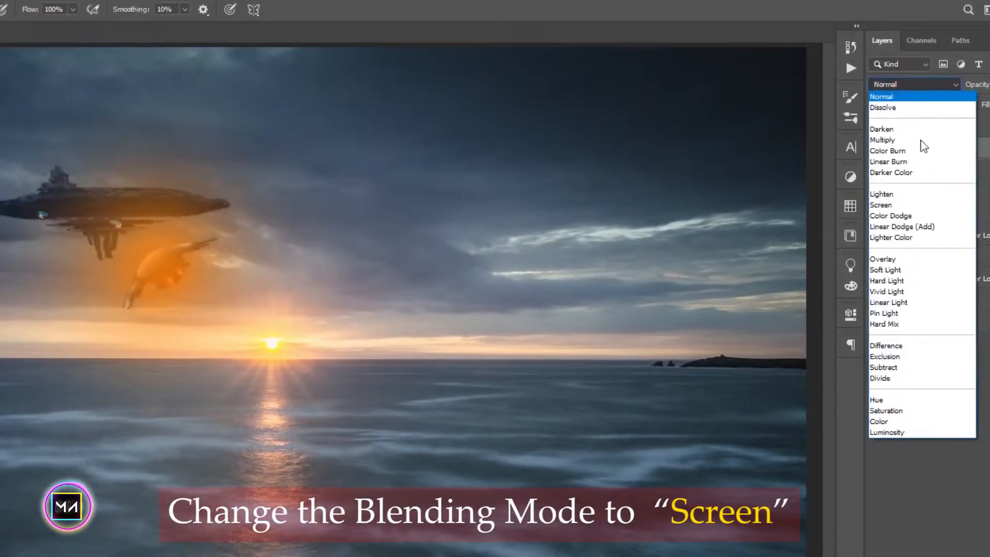
left_click(927, 205)
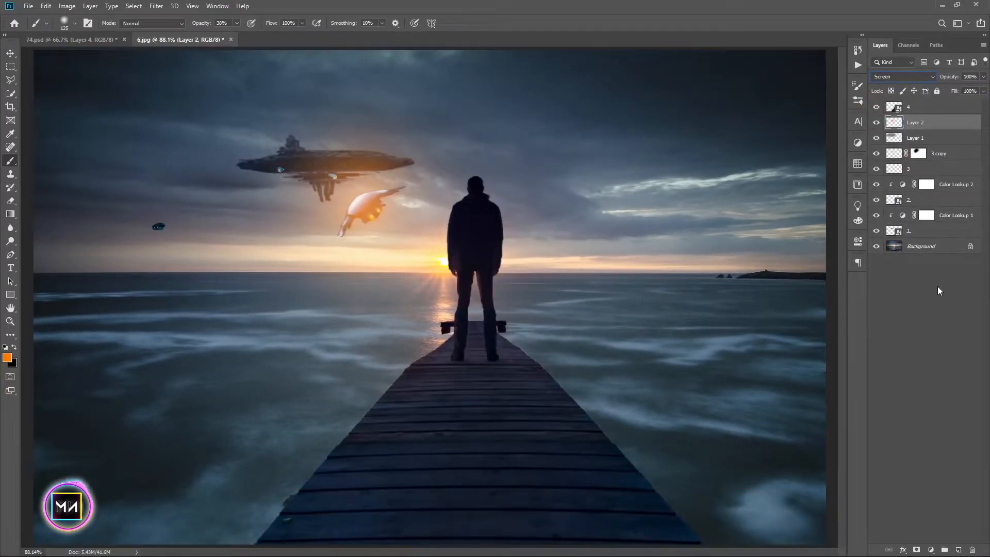
left_click(939, 299)
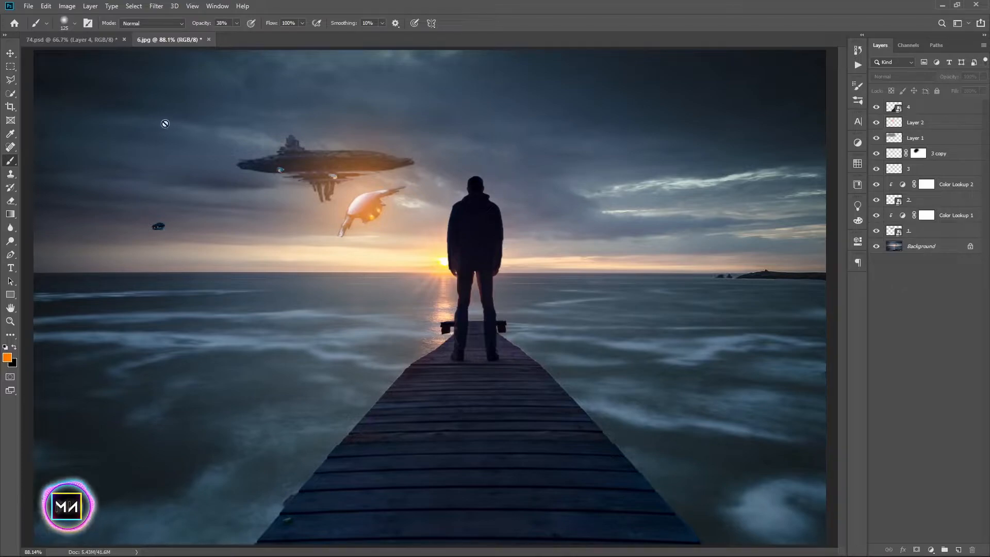
left_click(10, 53)
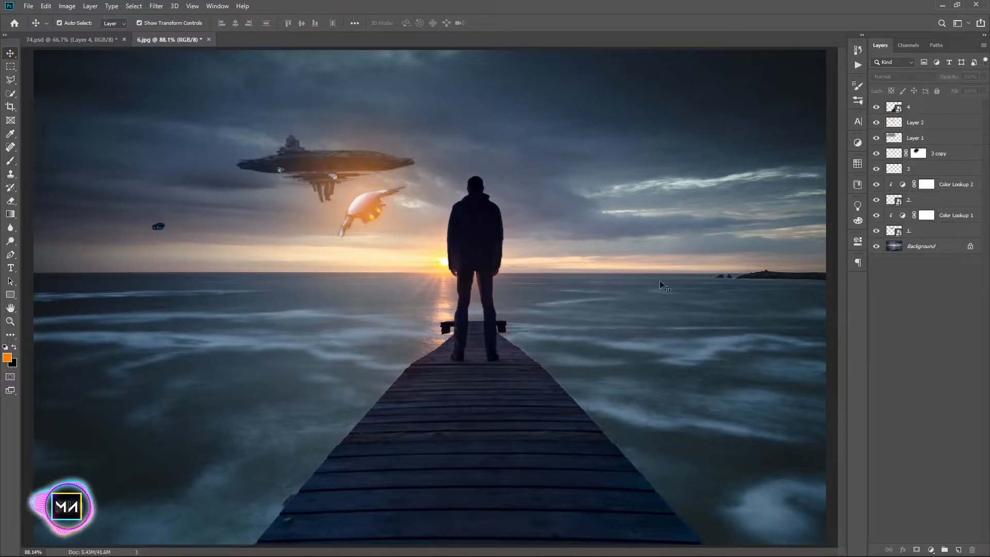
Add a Color Lookup adjustment with the Bleach Bypass.look 3D LUT, clipped to the man-on-pier layer.
left_click(905, 111)
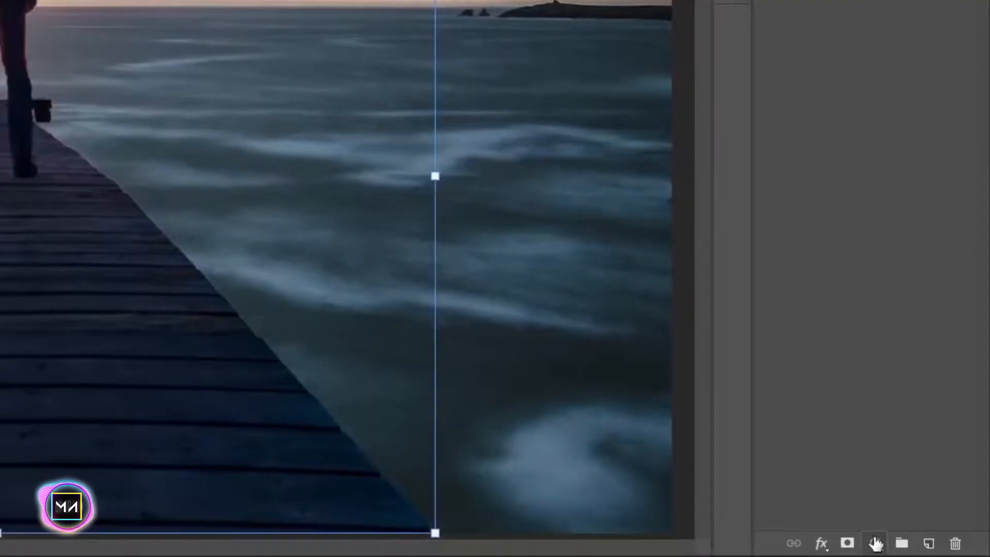
left_click(879, 542)
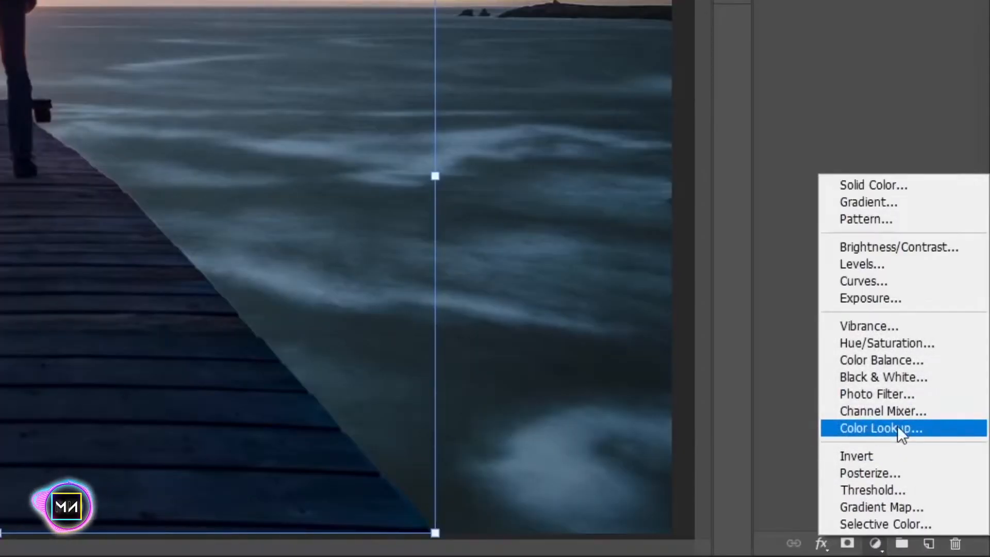
left_click(899, 428)
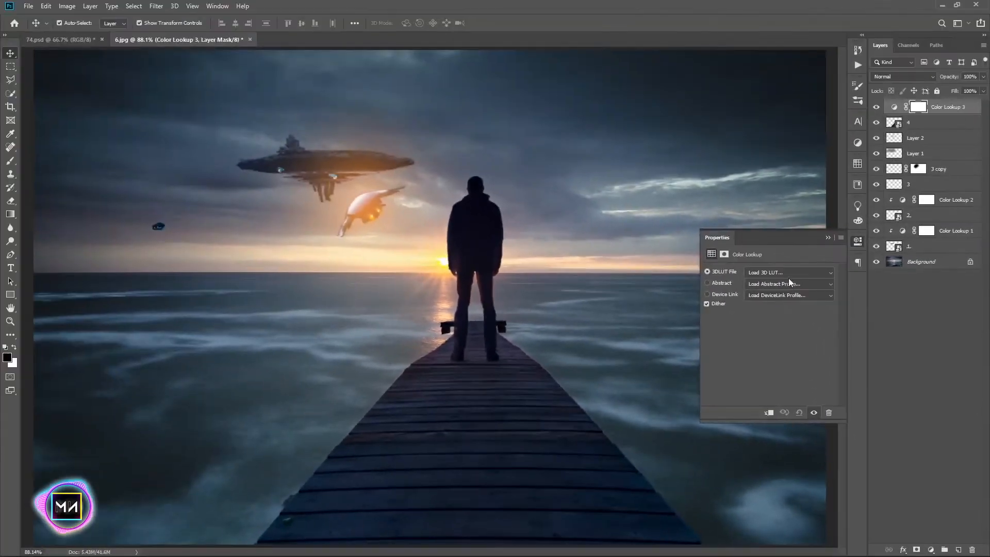
left_click(599, 6)
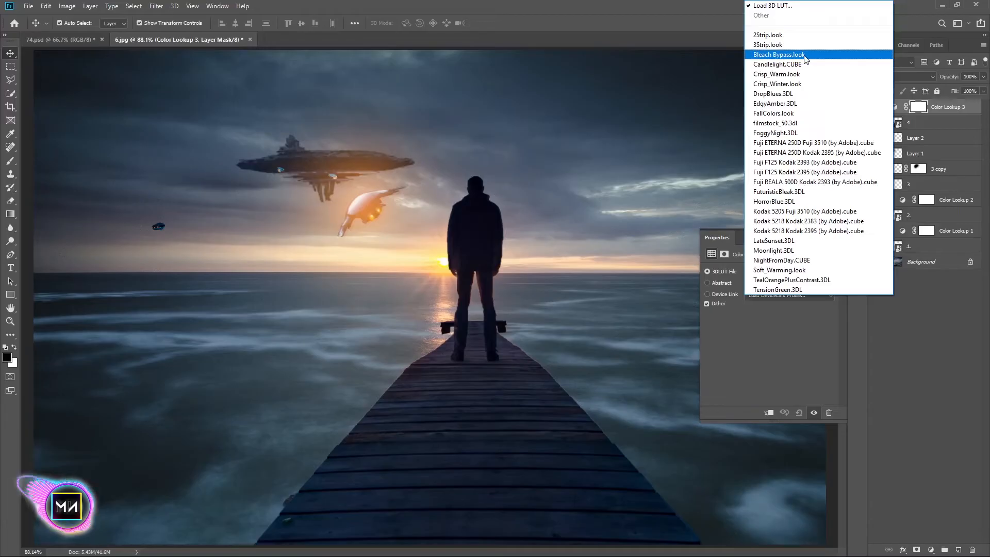
left_click(804, 54)
left_click(769, 412)
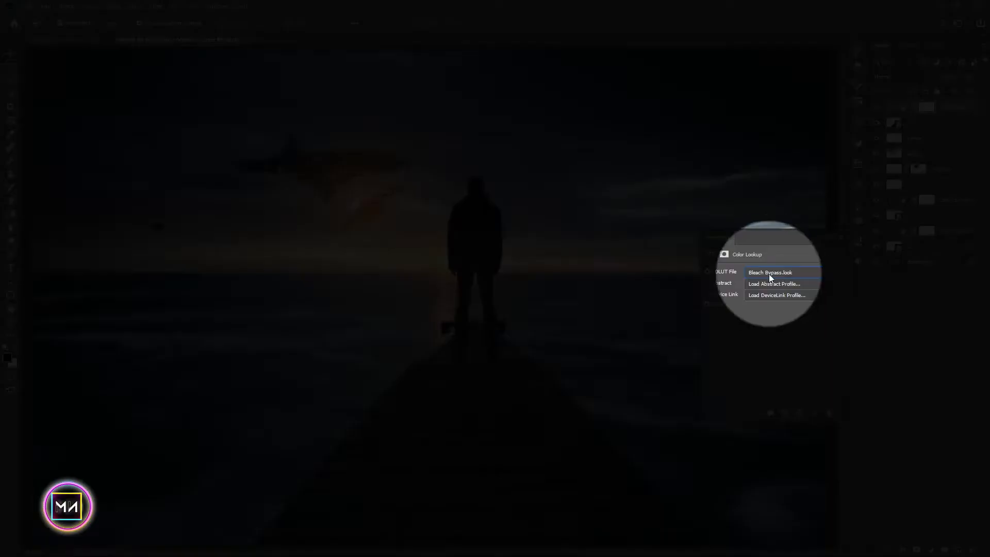
left_click(769, 274)
left_click(778, 55)
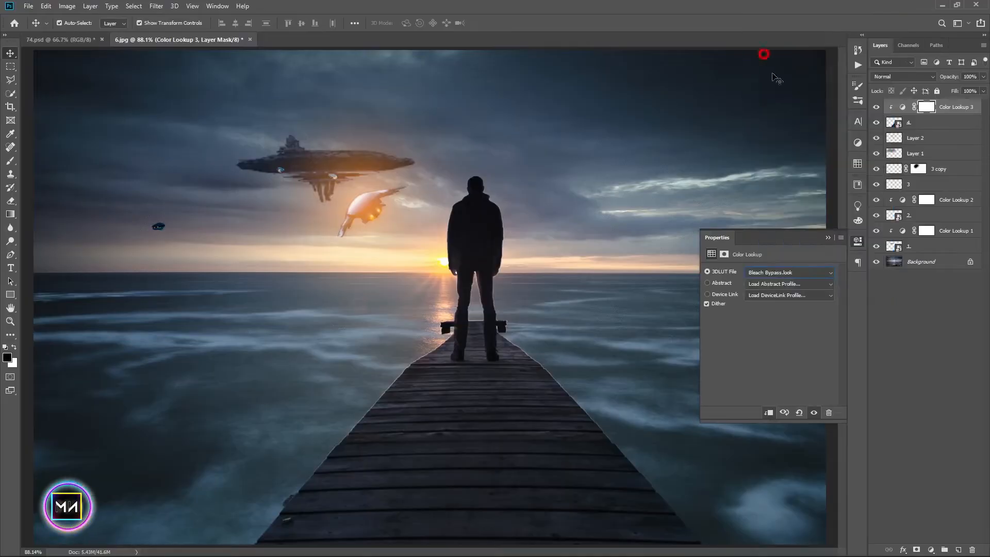
left_click(828, 237)
left_click(929, 438)
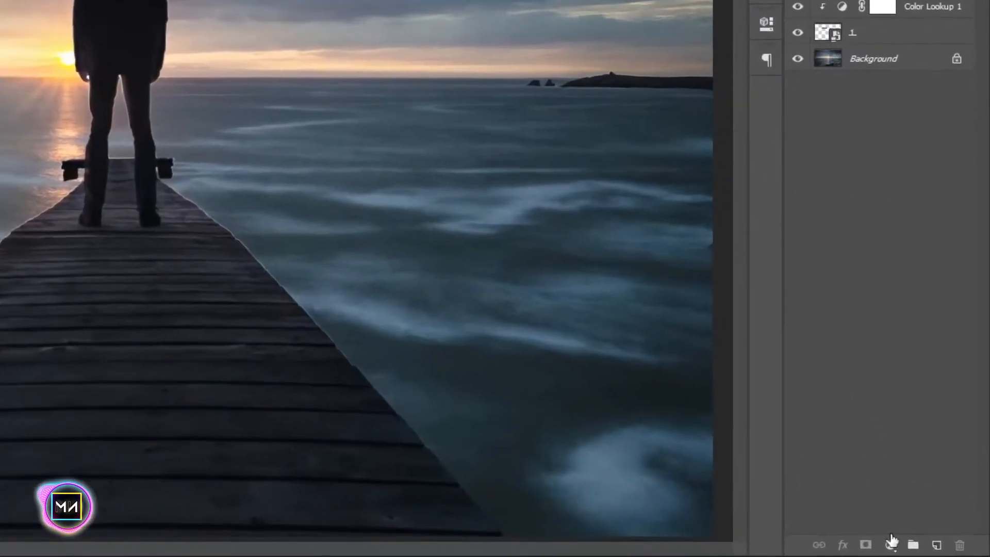
Add an unclipped Color Lookup adjustment above all layers with the Kodak 5205 Fuji 3510 (by Adobe).cube 3D LUT.
left_click(892, 541)
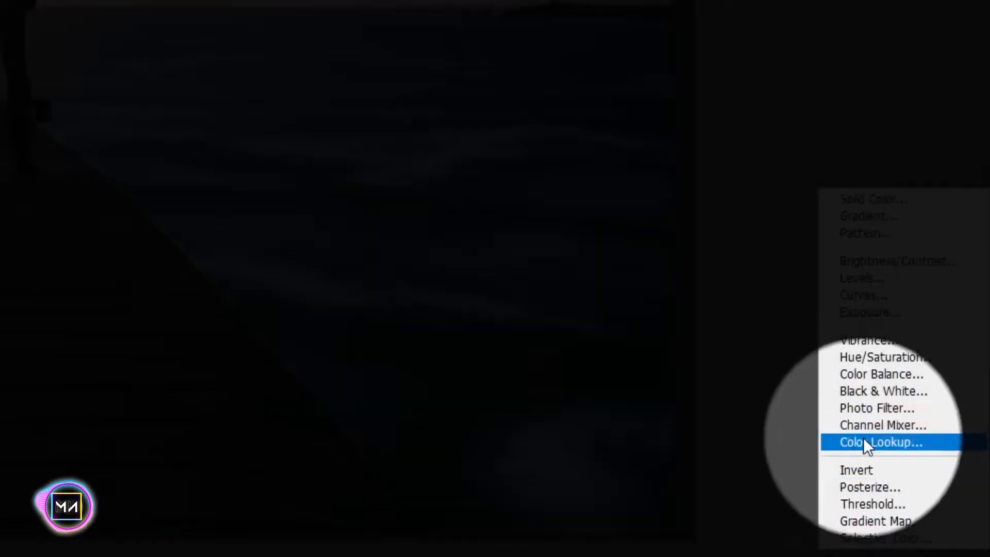
left_click(876, 453)
left_click(641, 62)
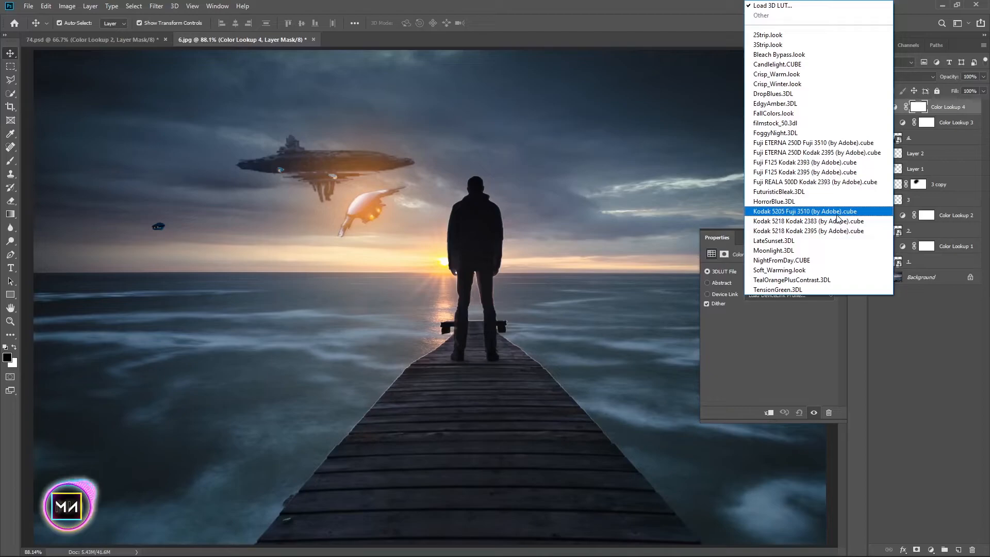
left_click(838, 211)
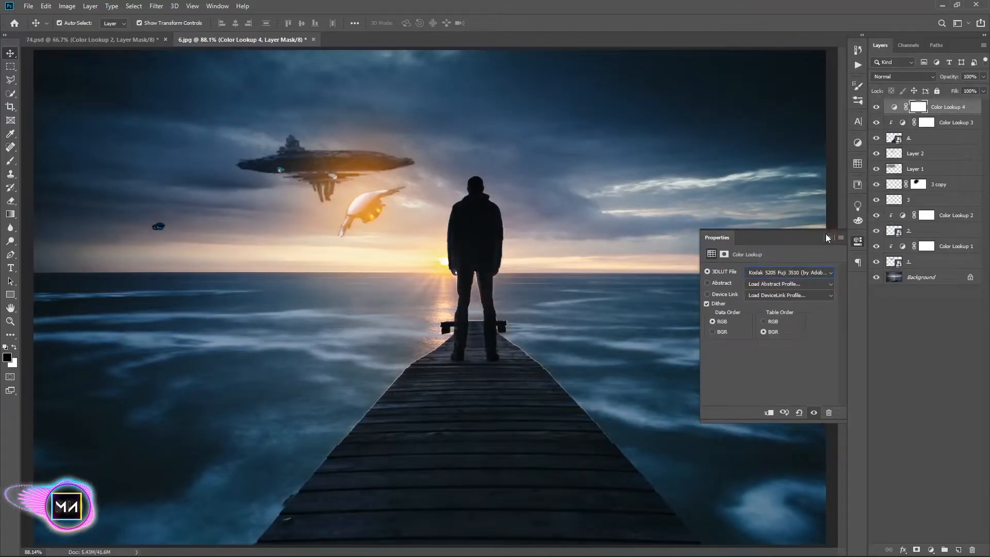
left_click(825, 235)
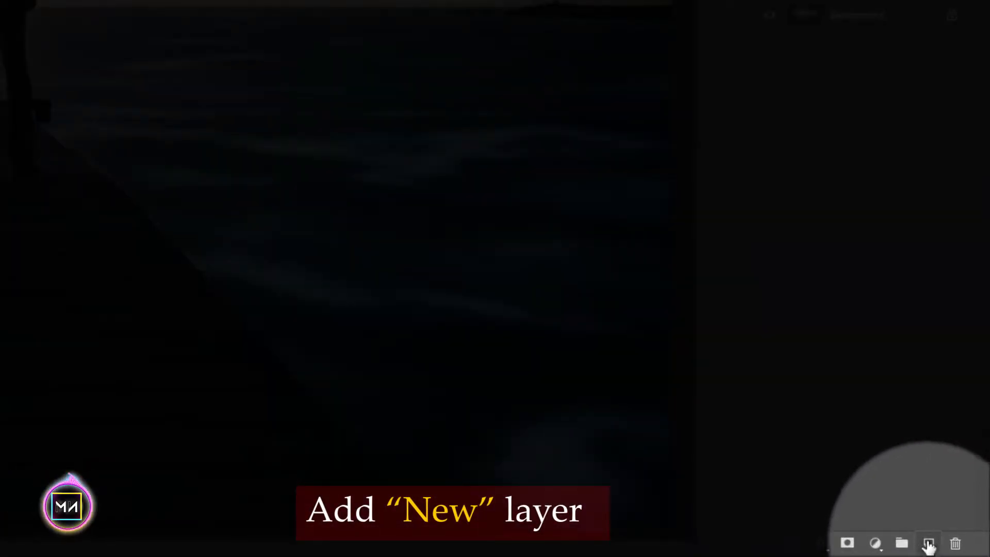
Add a new top layer and paint an orange glow over the sun beside the man, using brush sizes up to 400 pixels at 38% opacity.
left_click(929, 543)
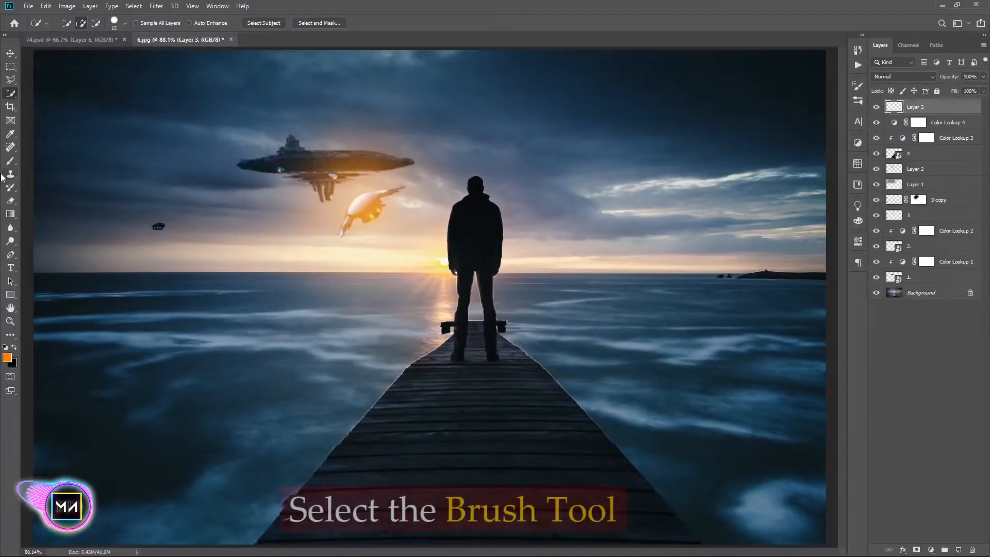
left_click(11, 161)
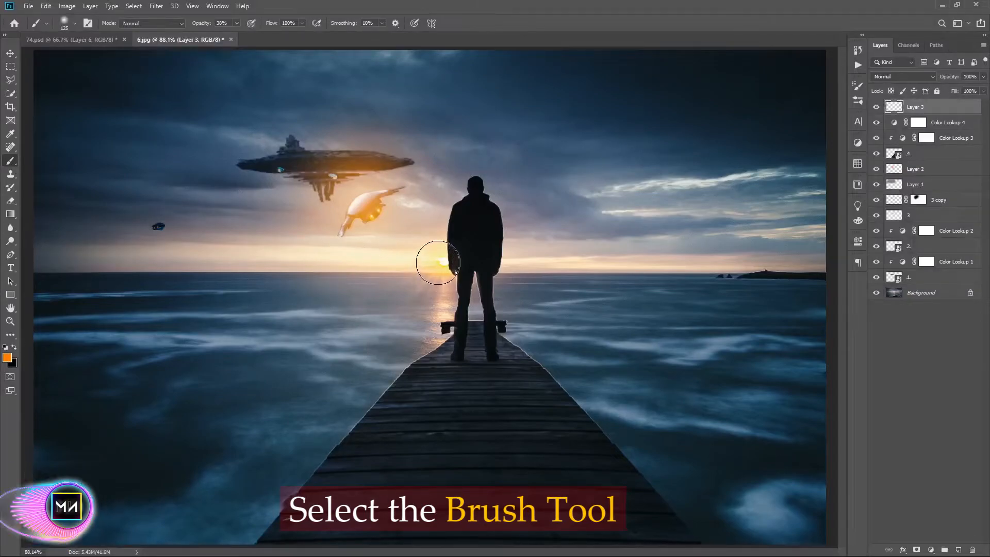
key("bracketright")
key("bracketright")
key("bracketright")
key("bracketright")
key("bracketright")
key("bracketright")
key("bracketright")
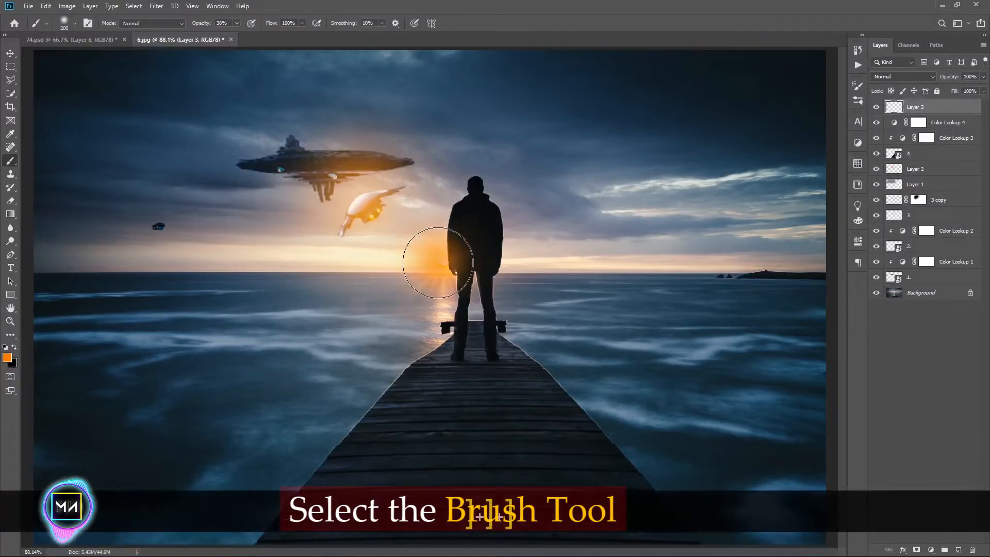
key("bracketleft")
key("bracketleft")
key("bracketleft")
key("bracketleft")
key("bracketleft")
key("bracketleft")
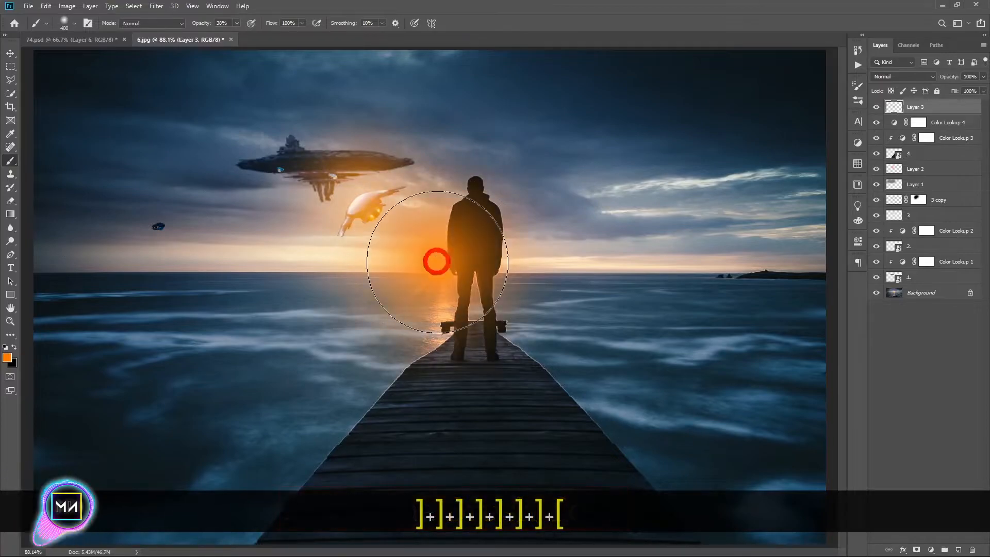
key("bracketleft")
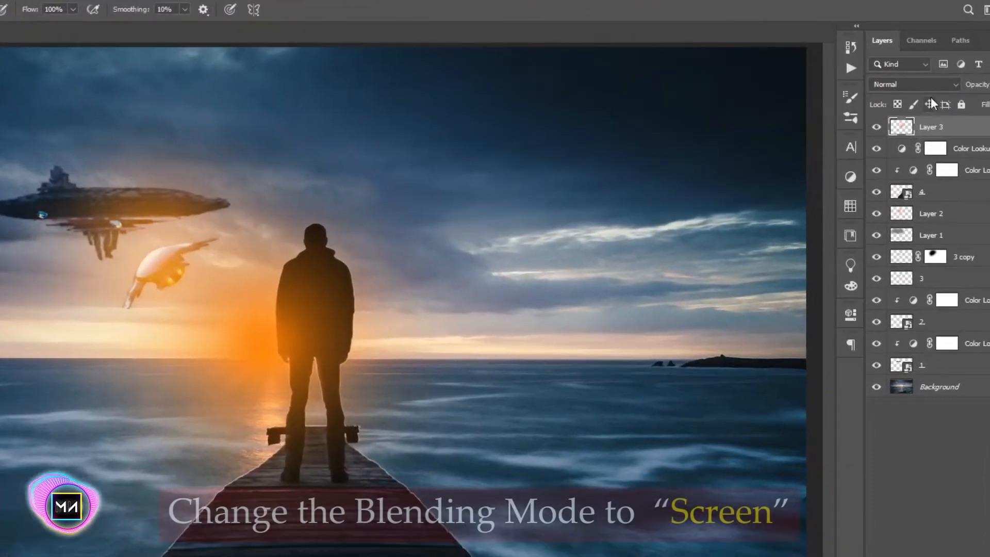
Set the sun glow layer's blend mode to Screen.
left_click(900, 78)
left_click(899, 78)
left_click(900, 78)
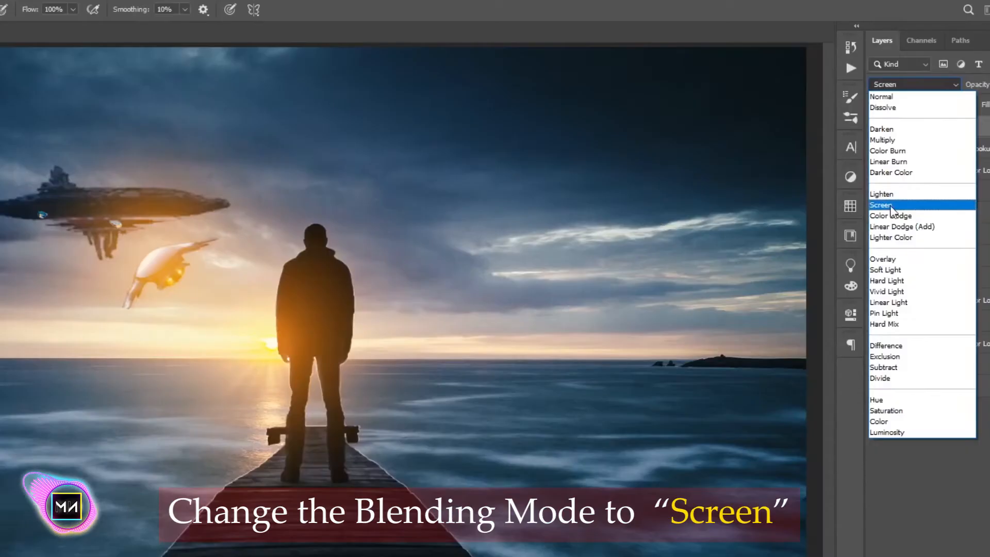
left_click(891, 206)
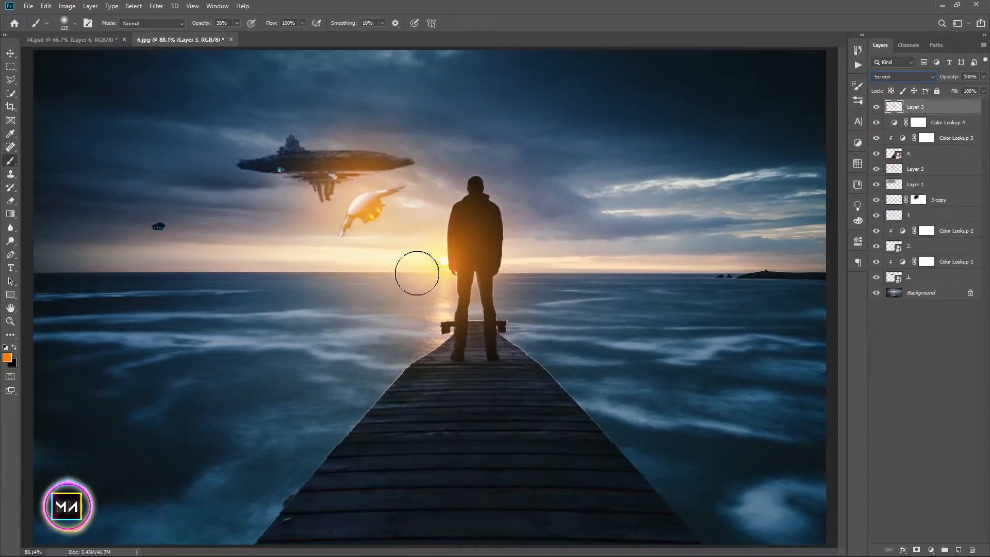
Build up the orange glow around the sun and the man with larger brush sizes, including 200 and 300 pixels, at 38% opacity.
key("bracketright")
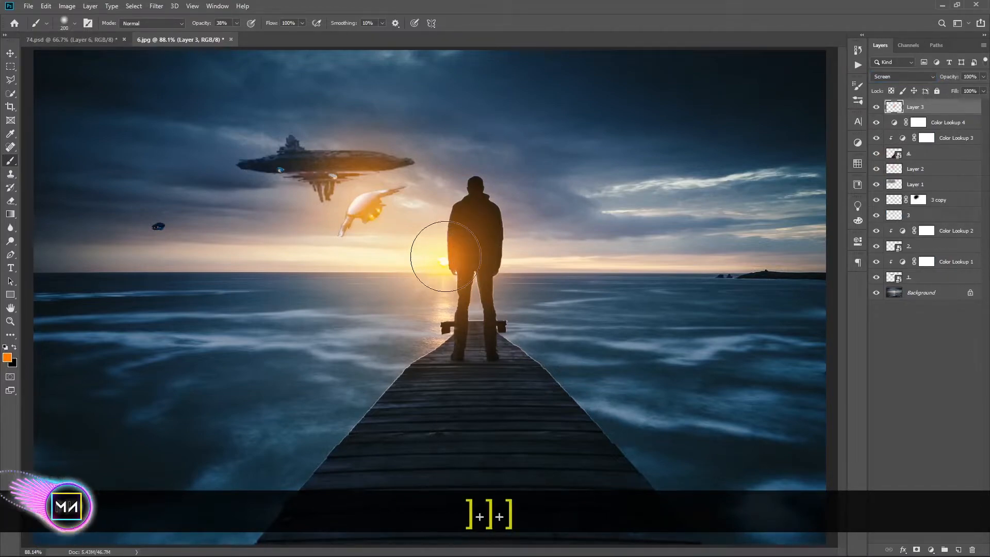
key("bracketright")
key("bracketright")
key("bracketright")
key("bracketright")
key("bracketright")
key("bracketleft")
key("bracketleft")
key("bracketleft")
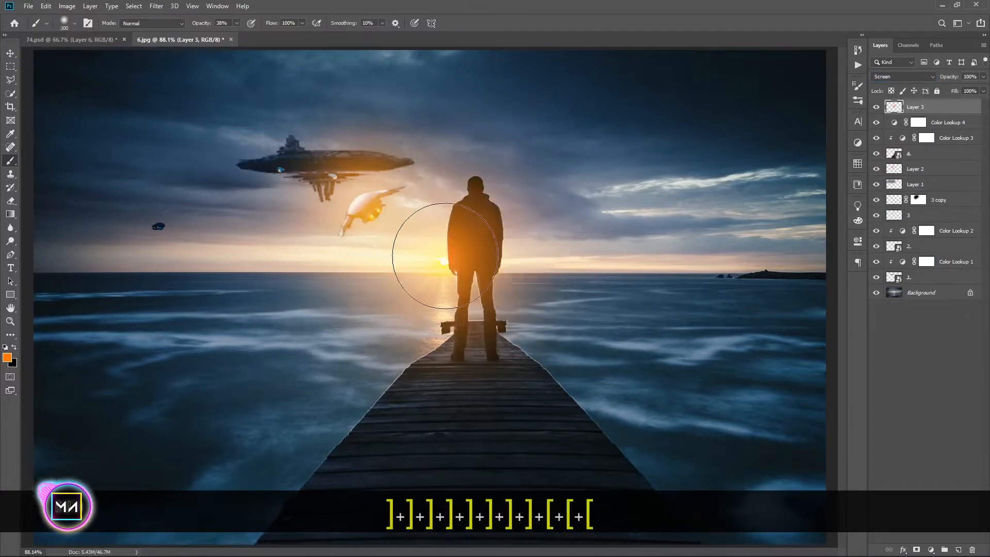
key("bracketleft")
key("bracketleft")
key("bracketleft")
key("bracketleft")
key("bracketleft")
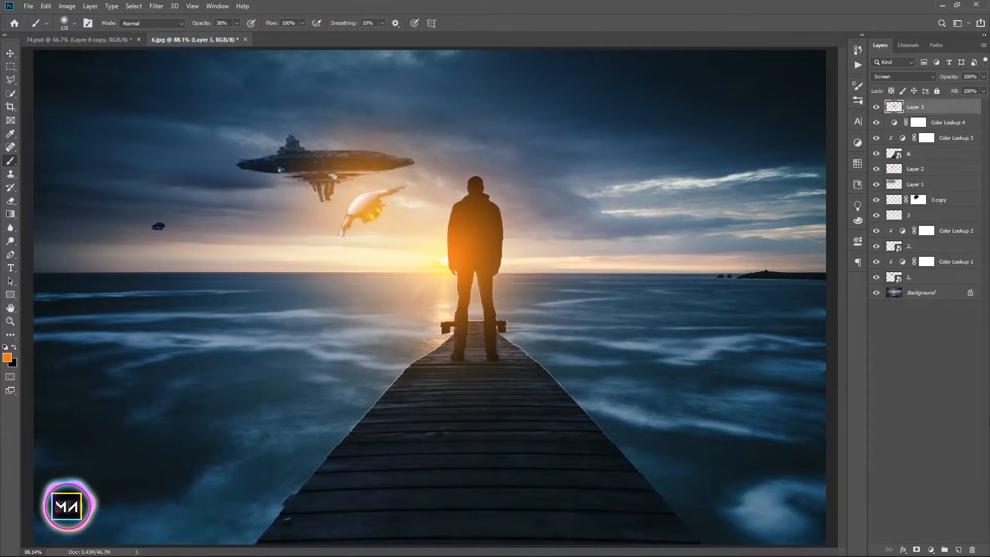
key("v")
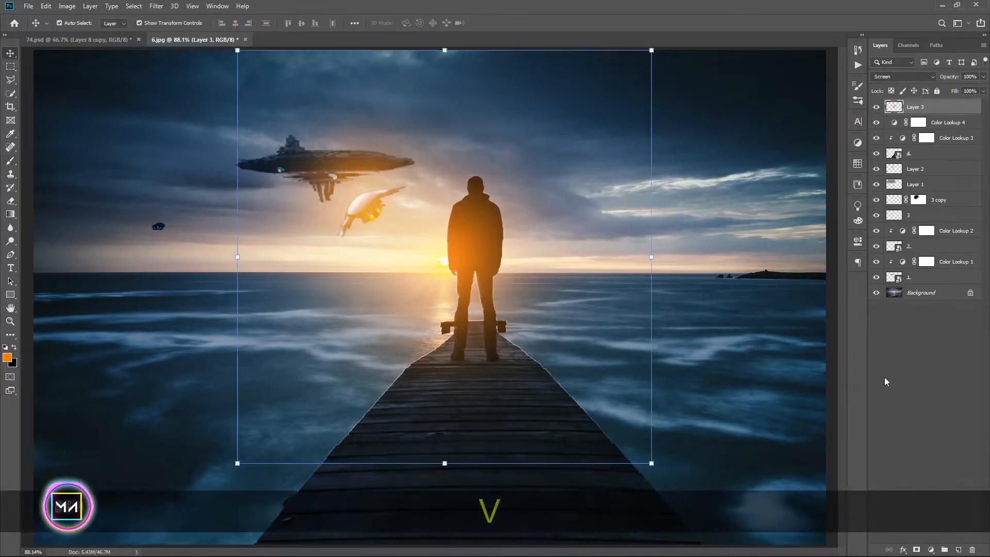
left_click(899, 363)
Open 7.png from the edit folder as a separate document and copy the rectangular area containing the purple flame.
left_click(428, 544)
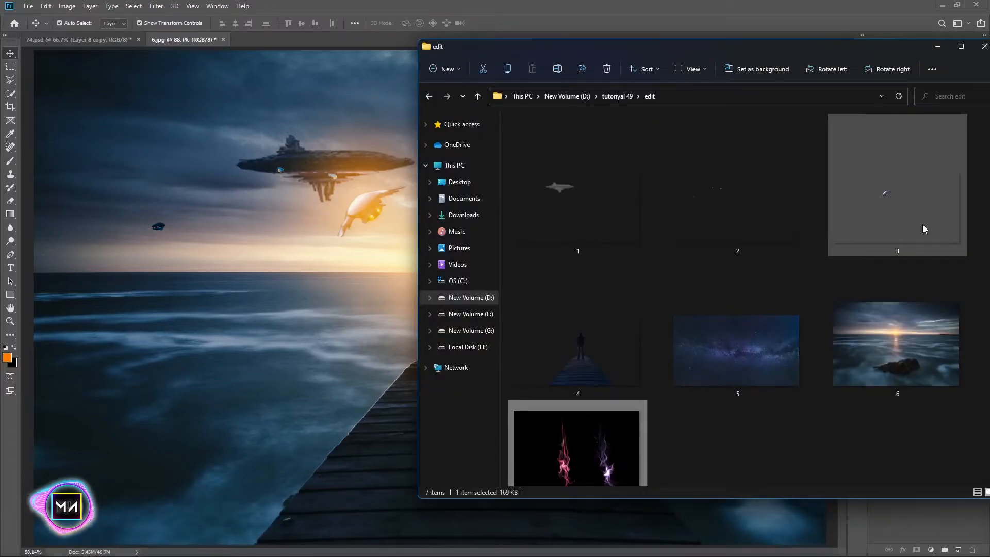
left_click_drag(607, 373, 359, 58)
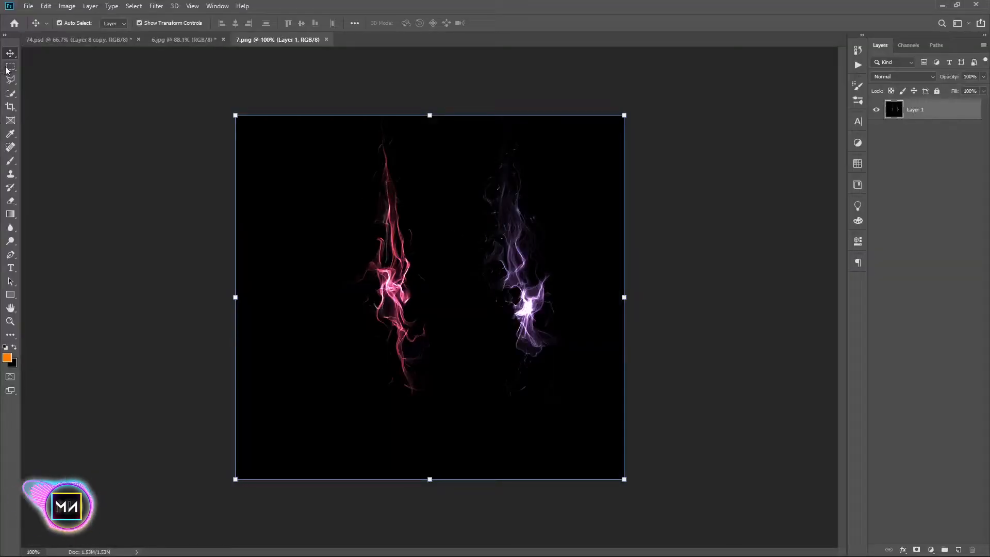
left_click(10, 66)
left_click_drag(460, 115, 862, 497)
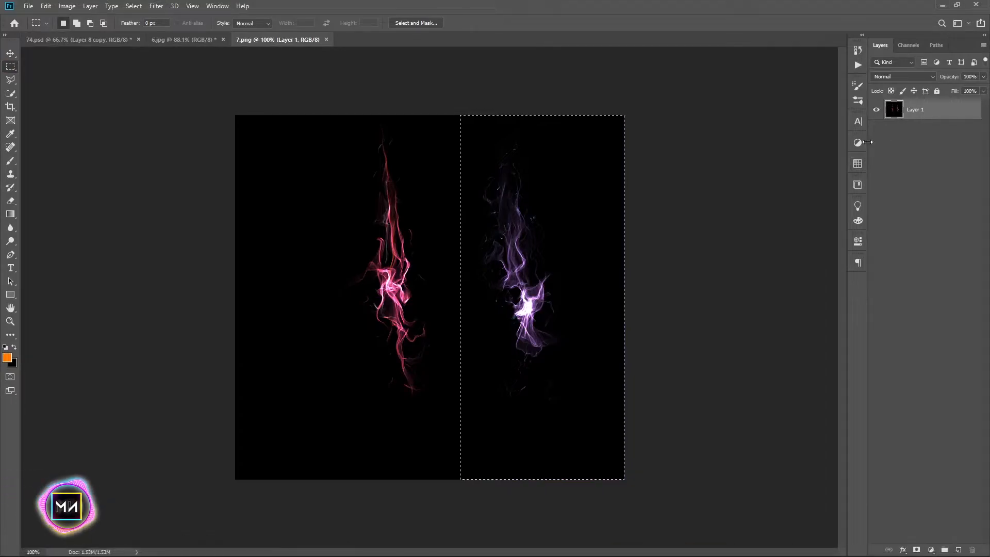
key("ctrl")
key("ctrl+c")
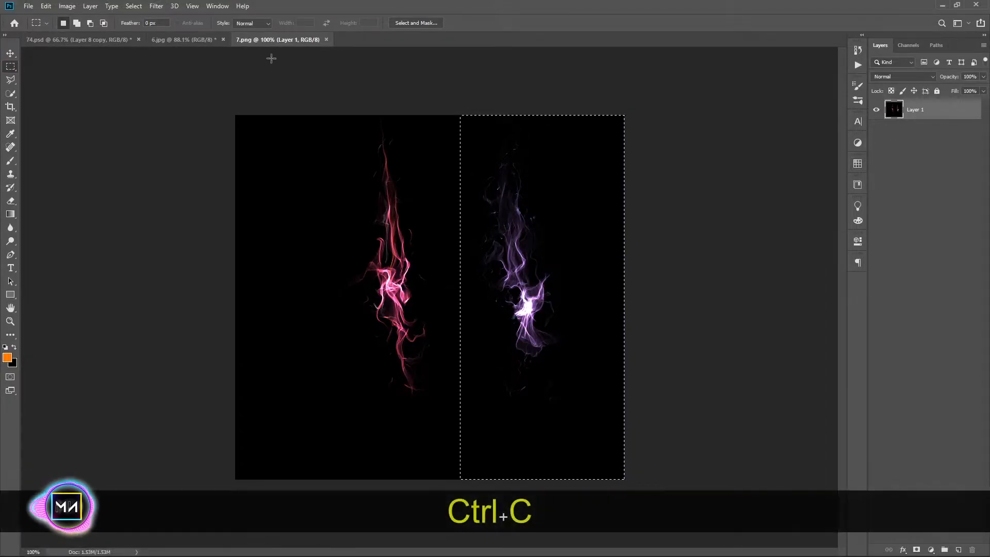
Paste the purple flame into 6.jpg, move it beside the man, and set its blend mode to Linear Dodge (Add).
left_click(183, 39)
key("ctrl+v")
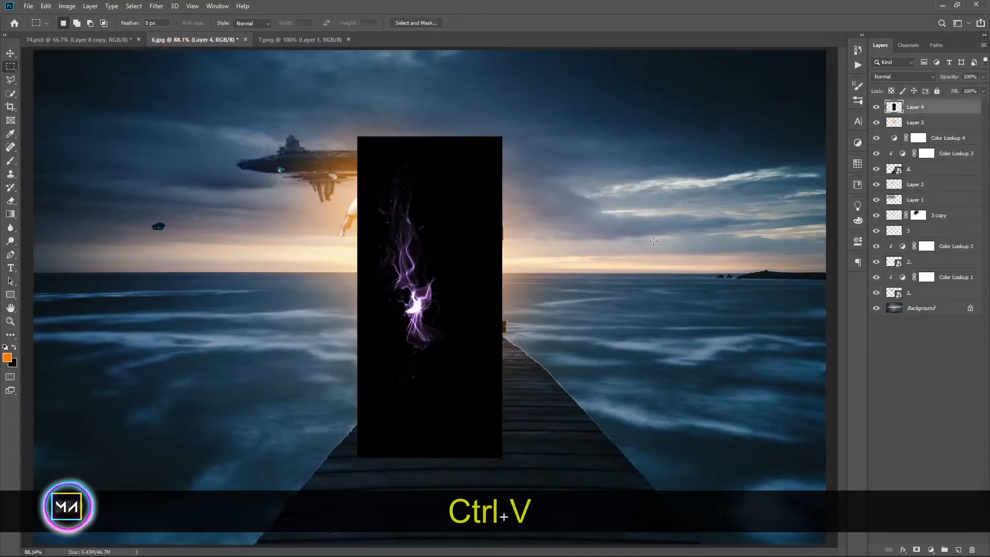
left_click(10, 53)
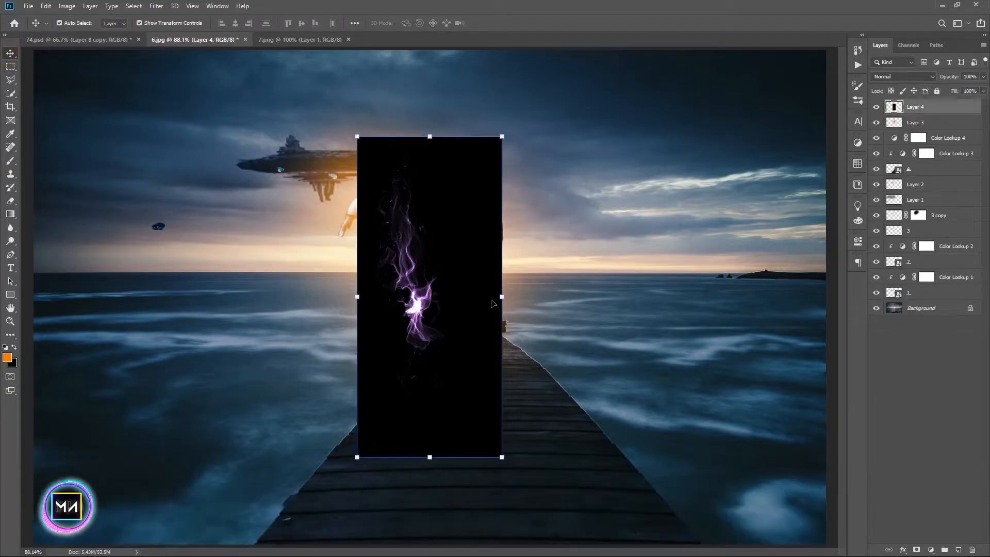
left_click_drag(495, 299, 656, 300)
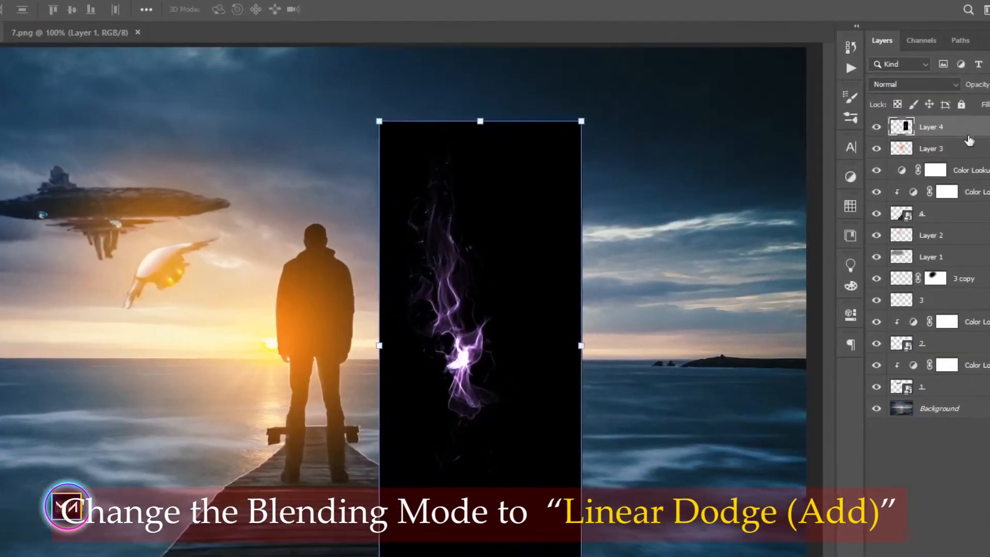
left_click(914, 85)
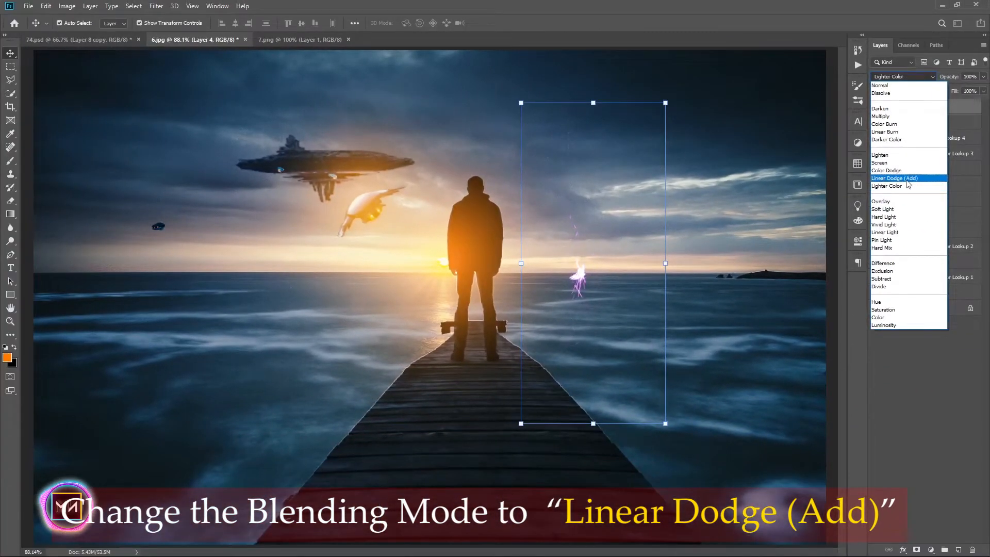
left_click(926, 226)
Scale down the flame, rotate it about -41°, and place it as exhaust behind the silver ship's lower engine.
left_click_drag(674, 269, 596, 342)
key("Return")
key("ctrl+equal")
key("ctrl+equal")
key("ctrl+equal")
scroll(564, 327, "up", 3)
left_click_drag(680, 317, 608, 347)
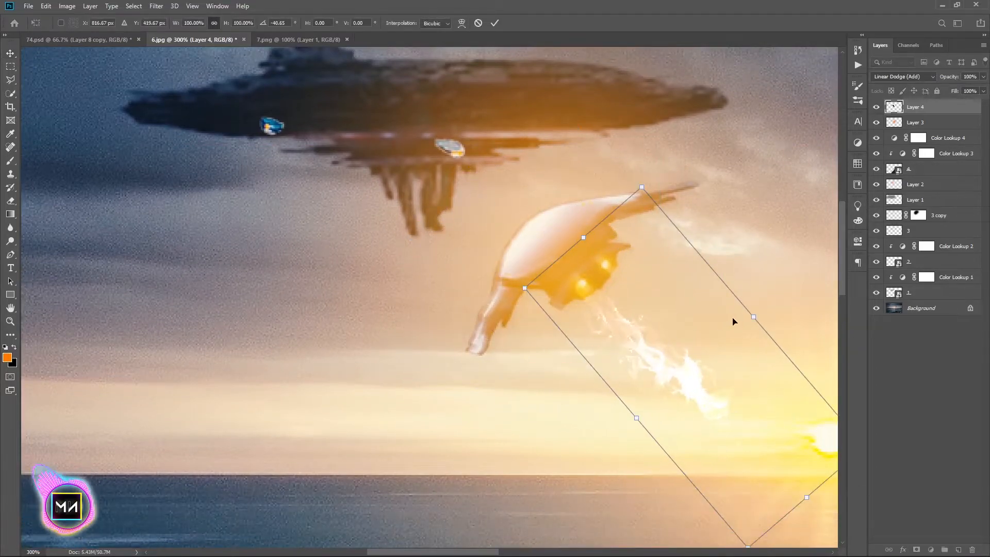
left_click_drag(757, 318, 634, 313)
key("Return")
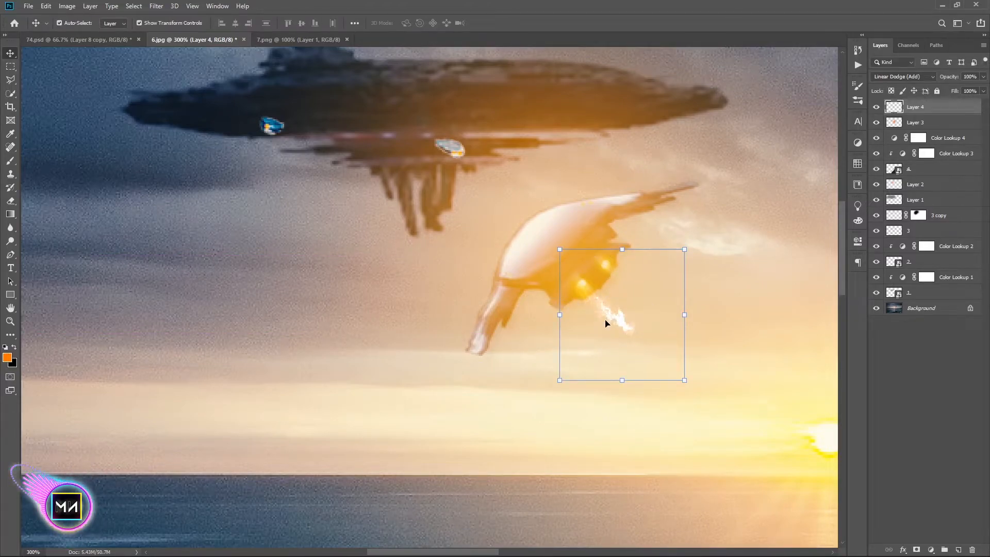
Duplicate the flame layer and move the copy to the silver ship's upper engine.
key("ctrl+j")
left_click_drag(613, 314, 629, 288)
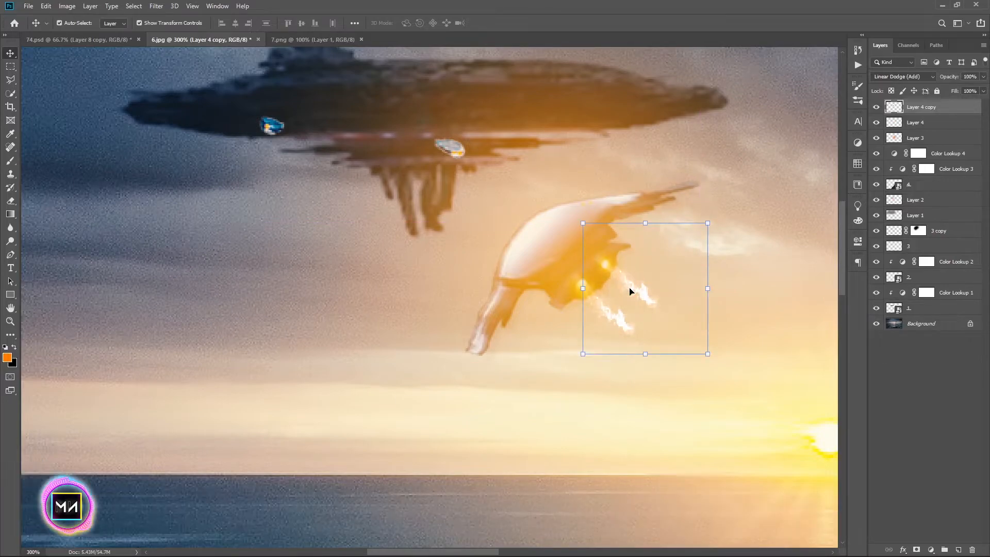
key("ctrl+0")
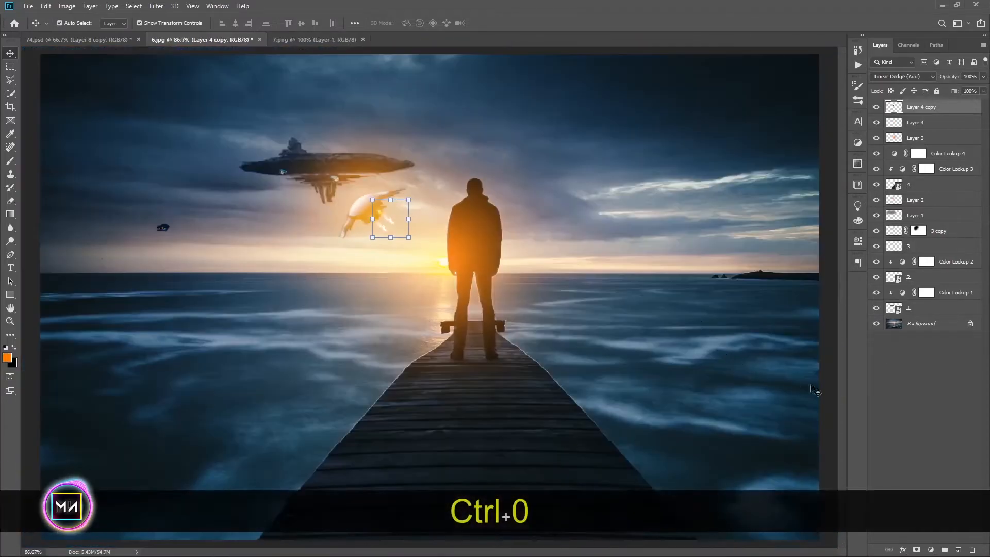
left_click(935, 409)
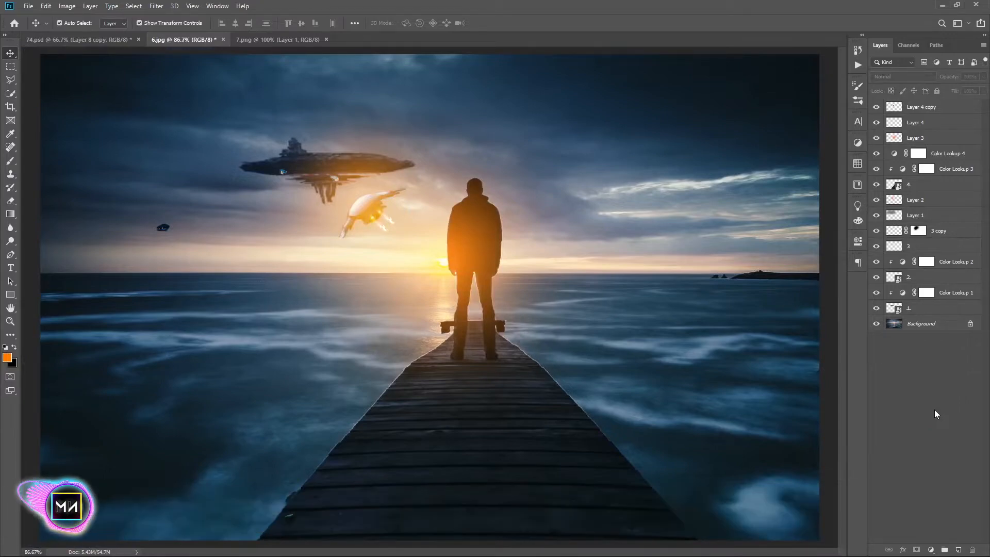
Merge the two flame layers and set the merged layer's blend mode to Linear Dodge (Add).
left_click(944, 109)
left_click(936, 124, "ctrl")
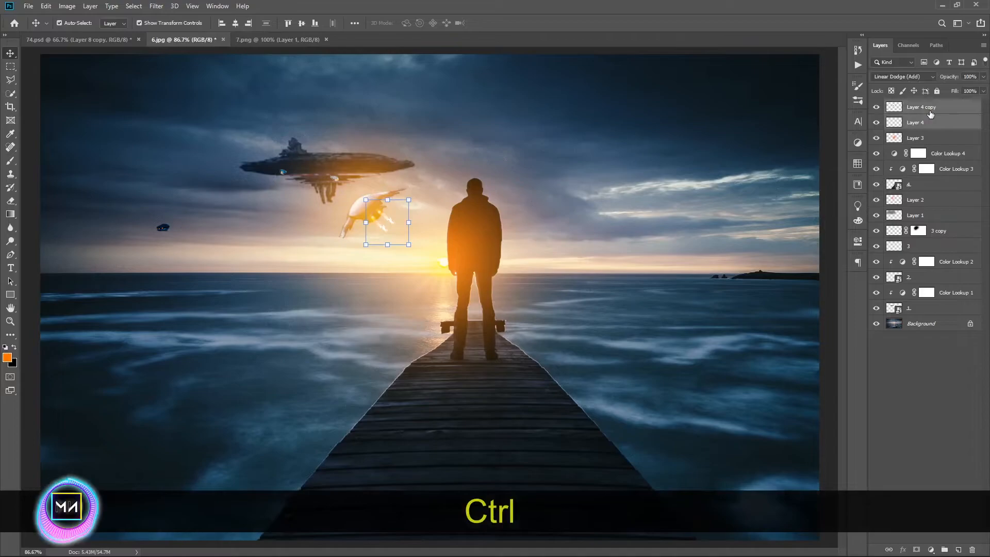
right_click(931, 114)
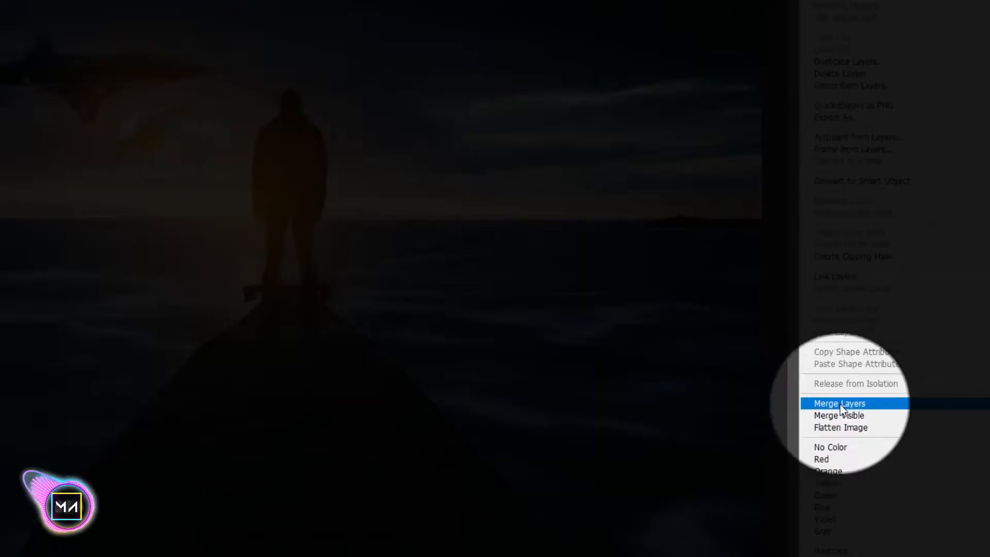
left_click(839, 404)
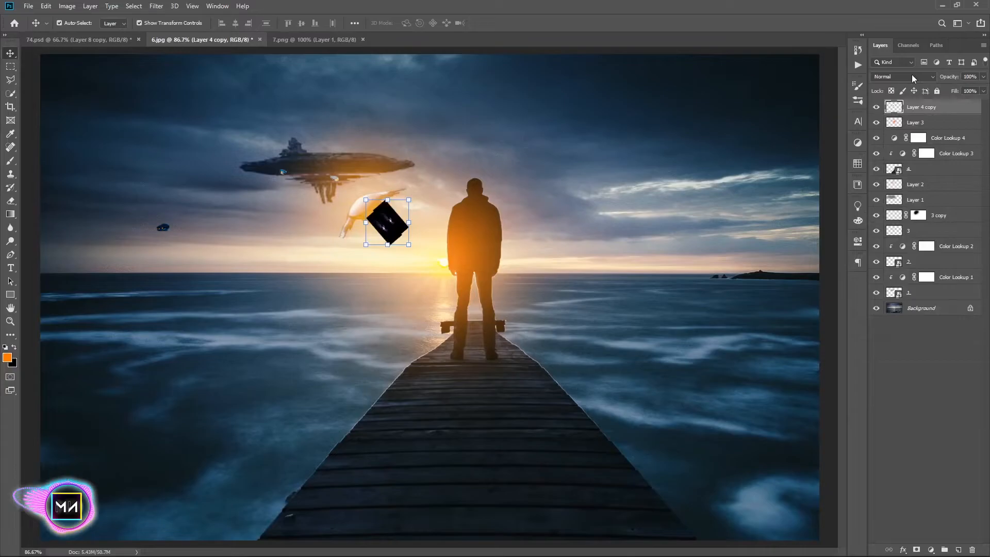
left_click(912, 78)
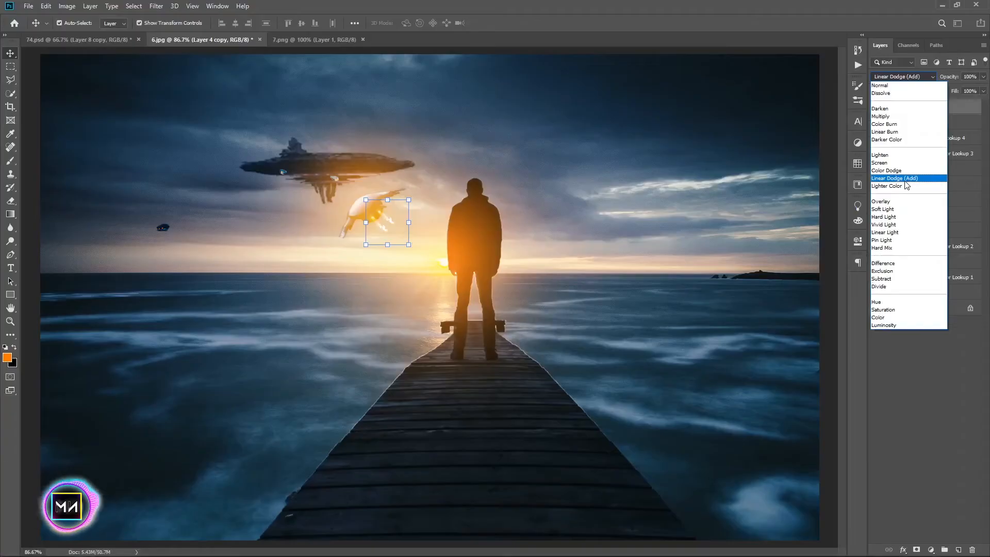
left_click(907, 184)
left_click(931, 327)
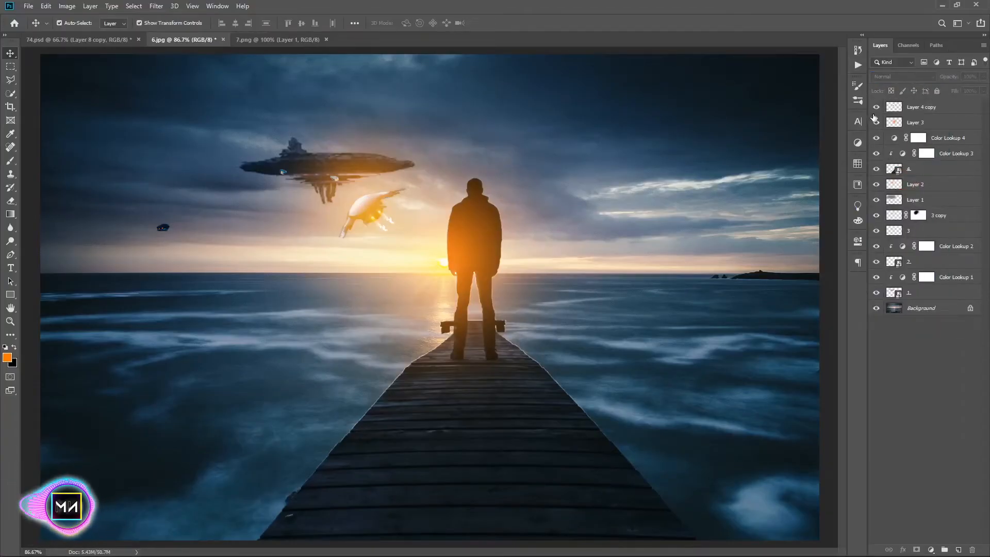
left_click(903, 109)
left_click(903, 76)
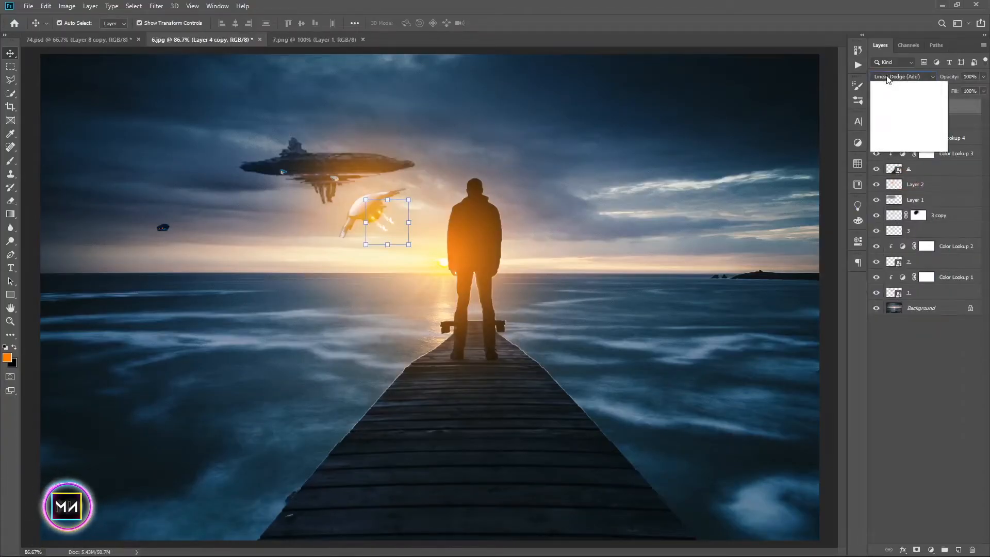
left_click(972, 343)
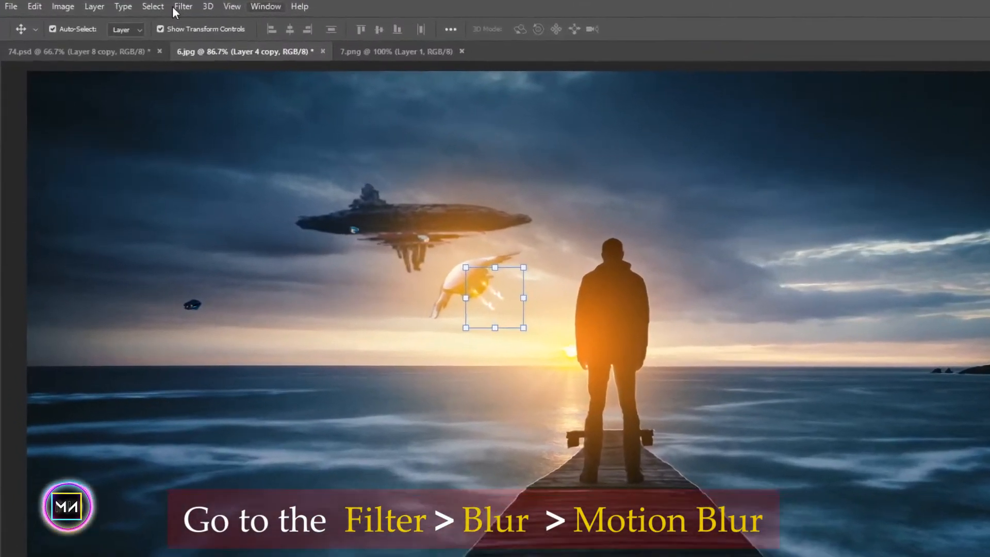
Apply a Motion Blur to the merged flame layer with an angle of -45° and a distance of 5 pixels.
left_click(156, 6)
mouse_move(134, 5)
mouse_move(196, 6)
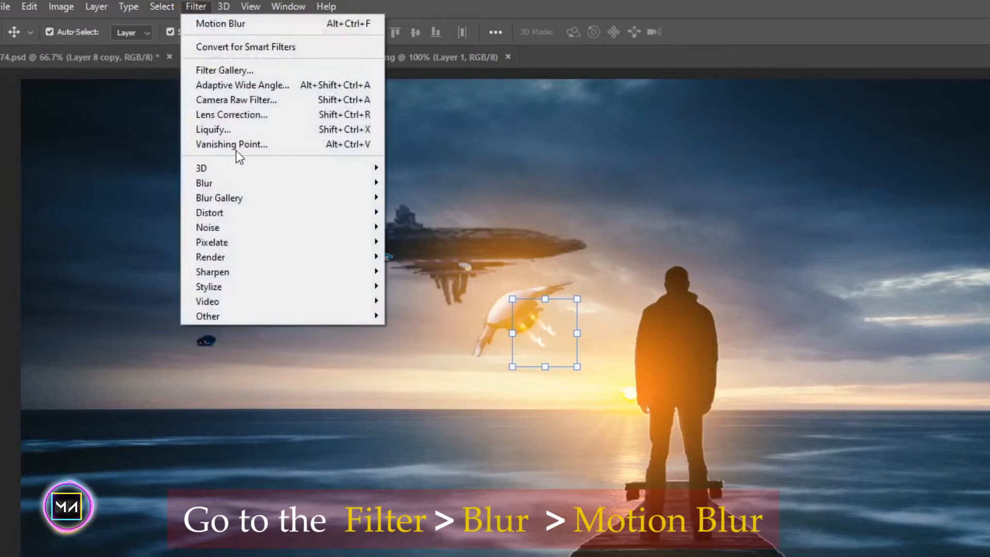
left_click(291, 183)
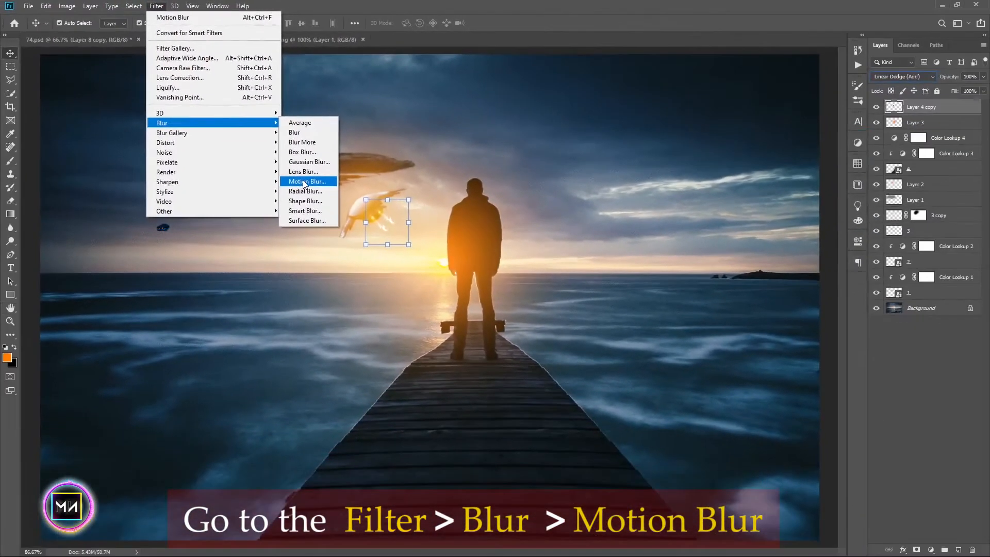
left_click(419, 271)
mouse_move(737, 317)
left_mouse_down()
mouse_move(745, 316)
mouse_move(727, 314)
left_mouse_up()
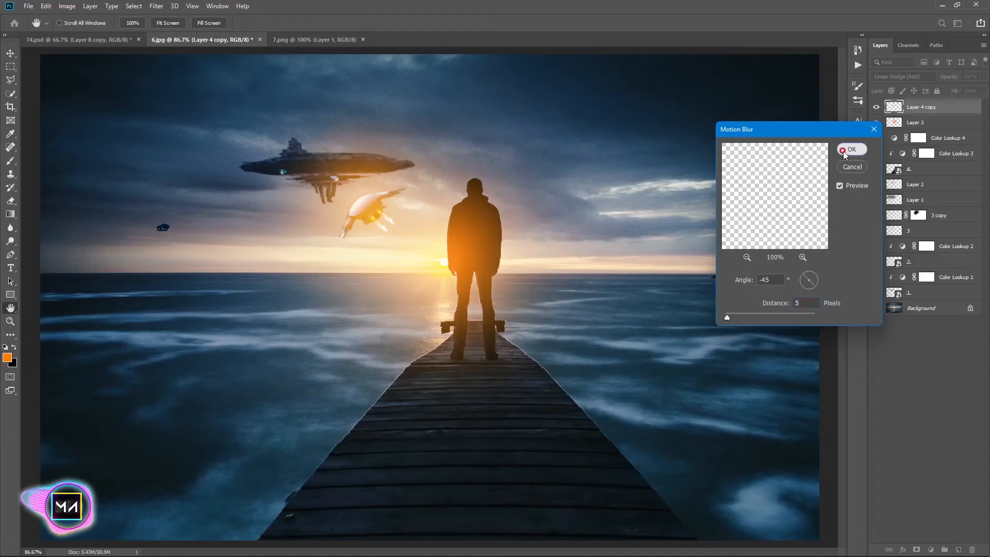
left_click(844, 150)
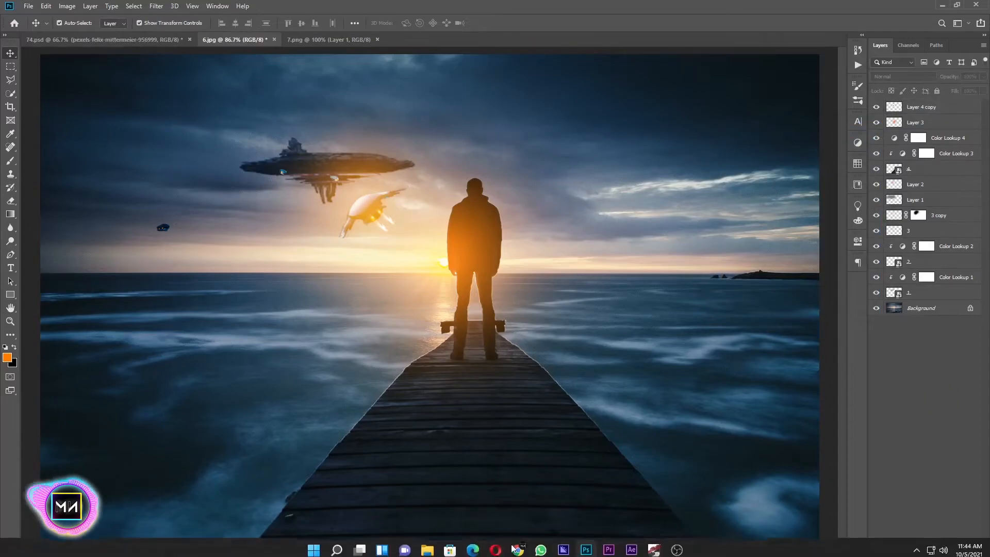
Place the starry Milky Way image file 5 as the top layer of 6.jpg and scale it to cover the whole canvas.
left_click(428, 550)
left_click_drag(737, 351, 390, 334)
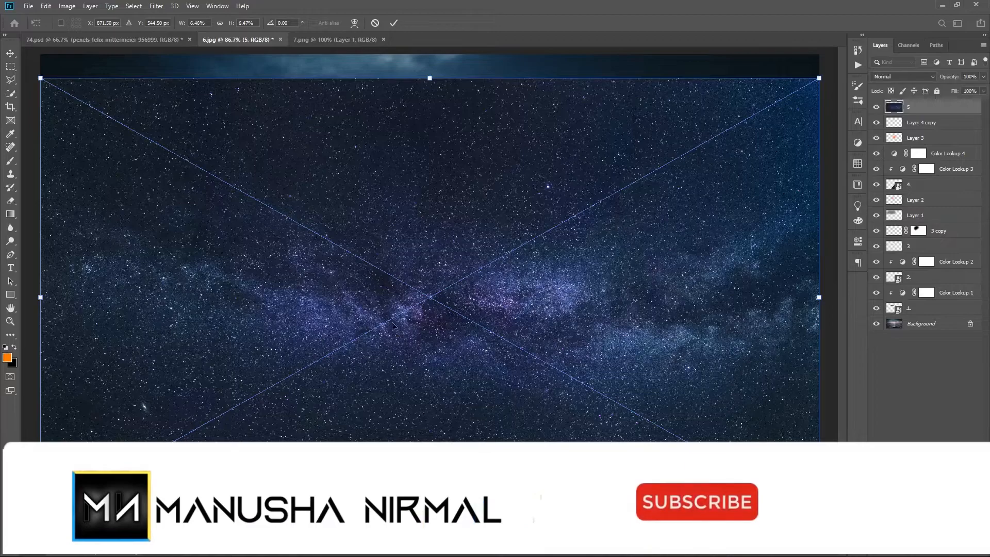
left_click_drag(421, 76, 391, 33)
left_click_drag(428, 145, 429, 172)
left_click_drag(425, 62, 423, 39)
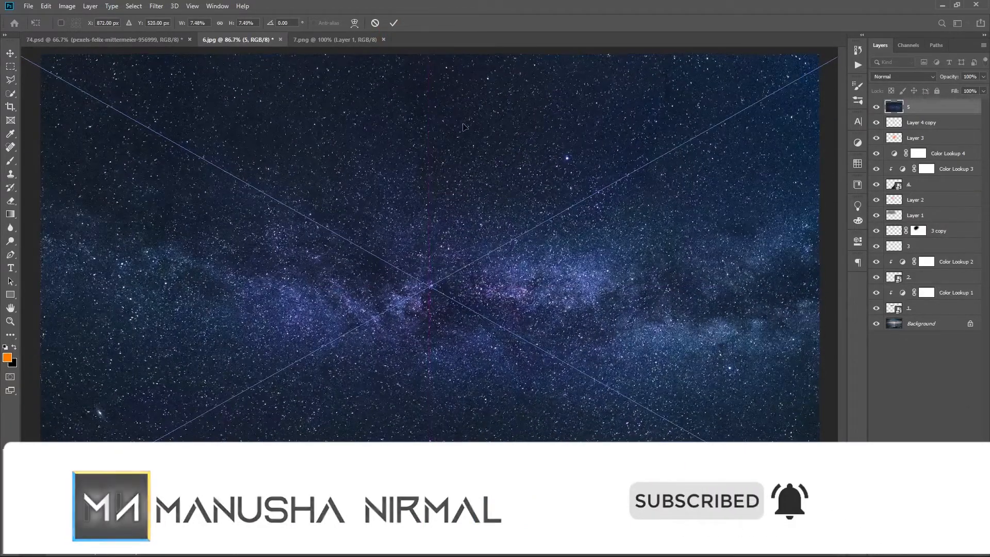
key("Return")
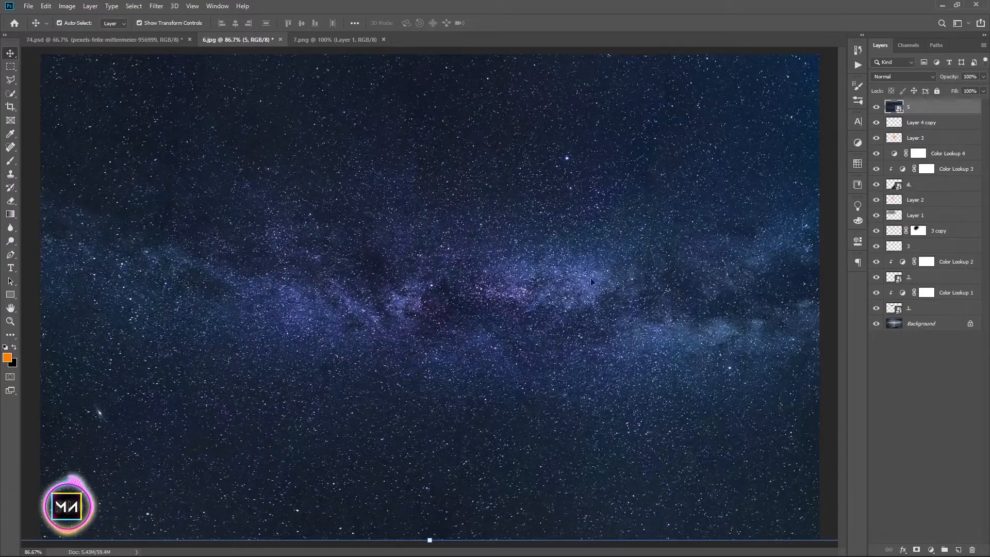
Set the starry sky layer's blend mode to Linear Dodge (Add) and rasterize the layer.
left_click(903, 76)
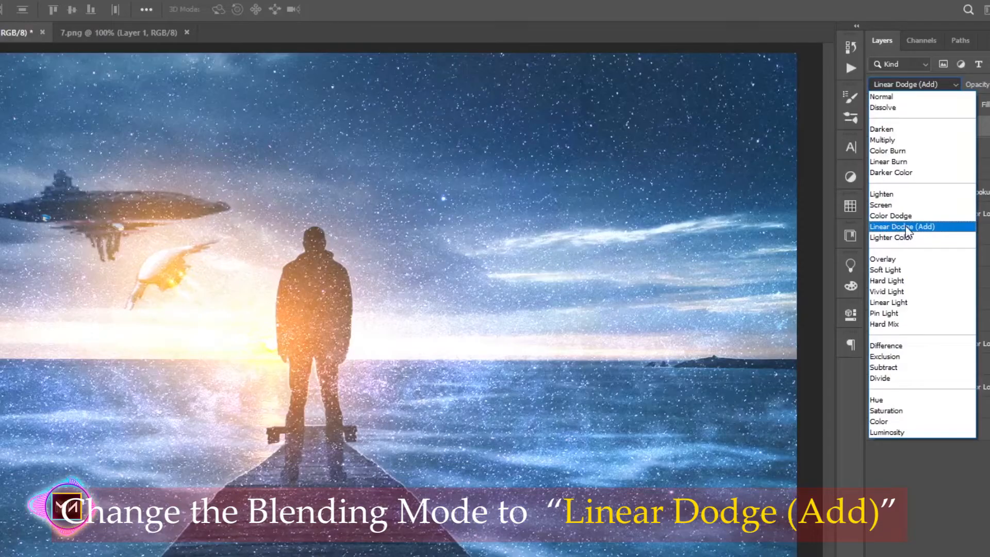
left_click(908, 227)
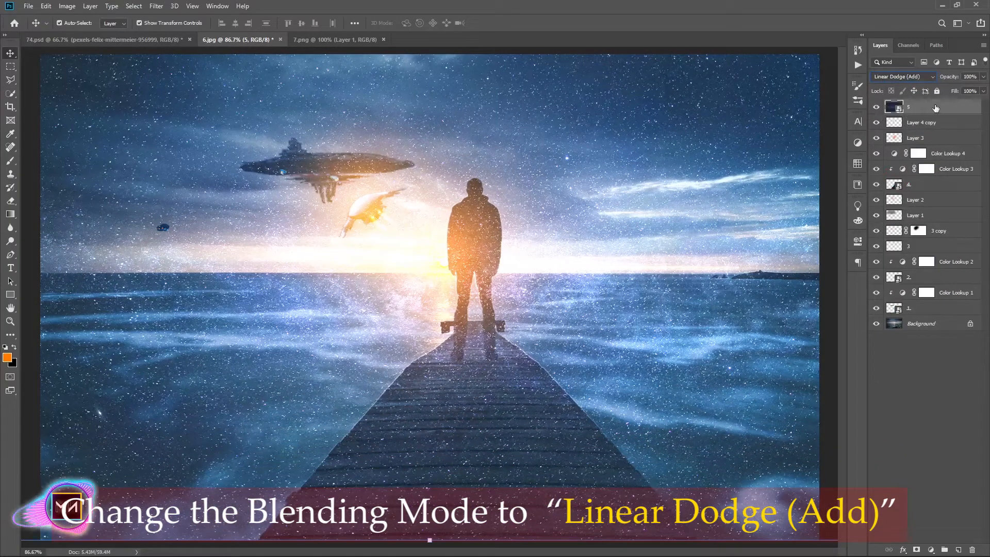
right_click(935, 114)
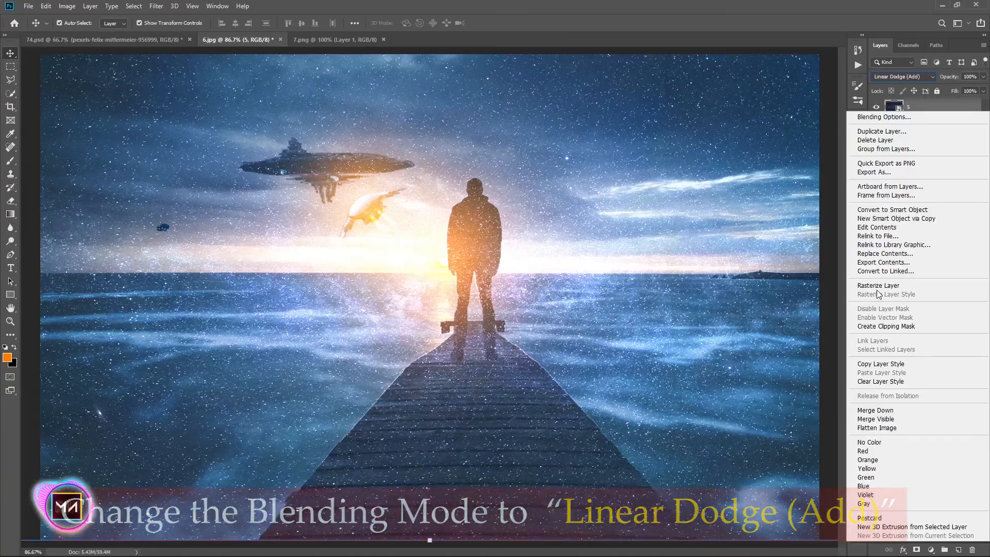
left_click(878, 286)
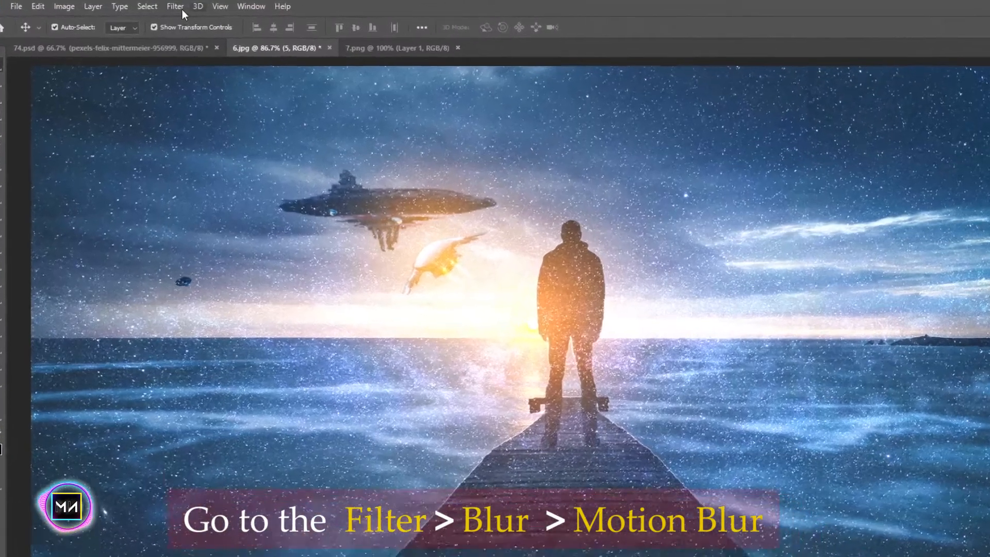
Apply a Motion Blur to the star layer with an angle of -45° and a distance of 38 pixels to create rain streaks.
left_click(181, 8)
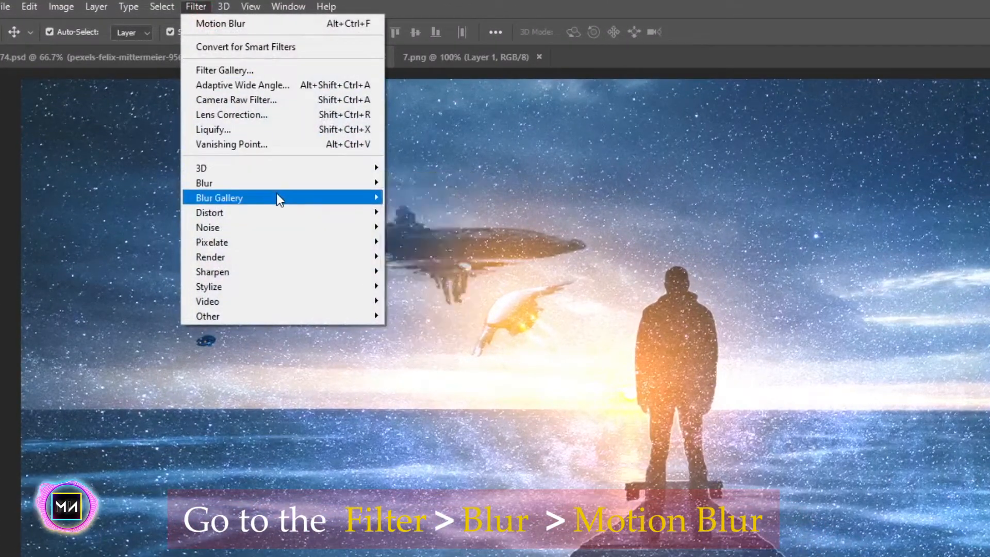
mouse_move(277, 186)
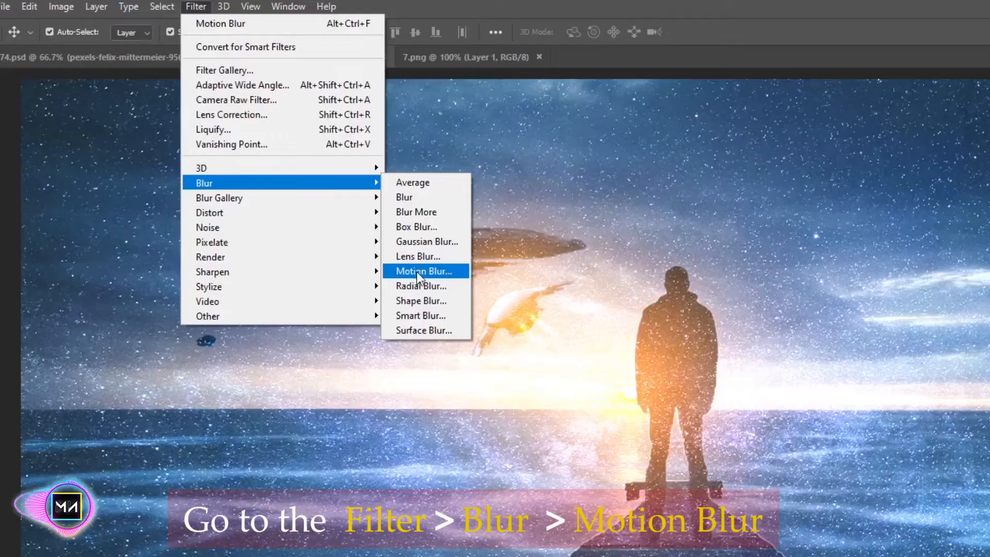
left_click(417, 271)
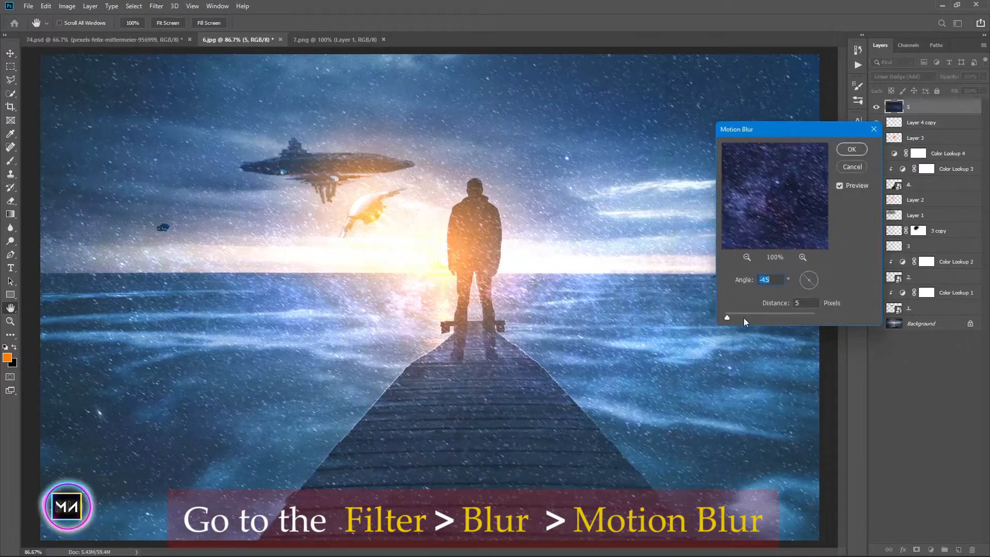
mouse_move(778, 333)
left_mouse_down()
mouse_move(755, 316)
mouse_move(768, 316)
mouse_move(744, 314)
left_mouse_up()
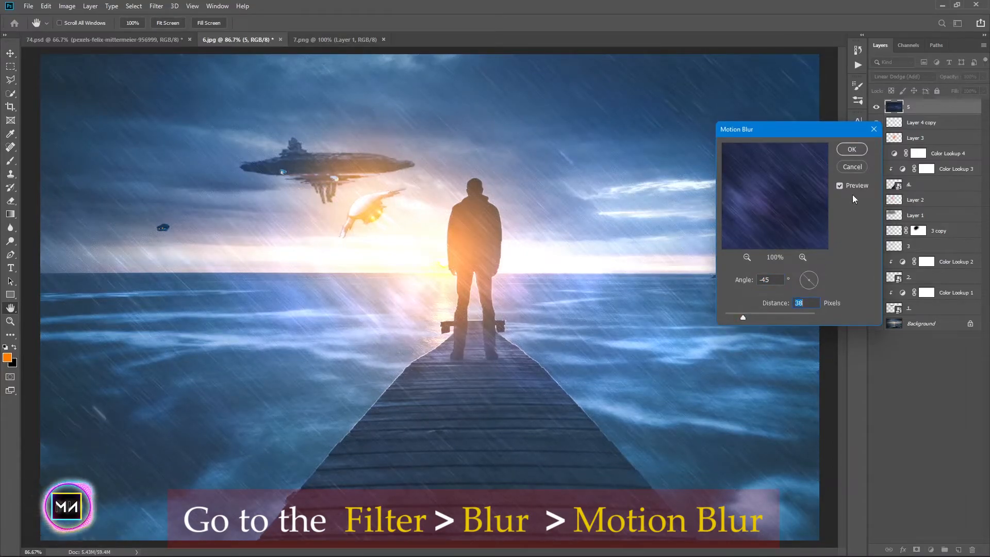
left_click(853, 153)
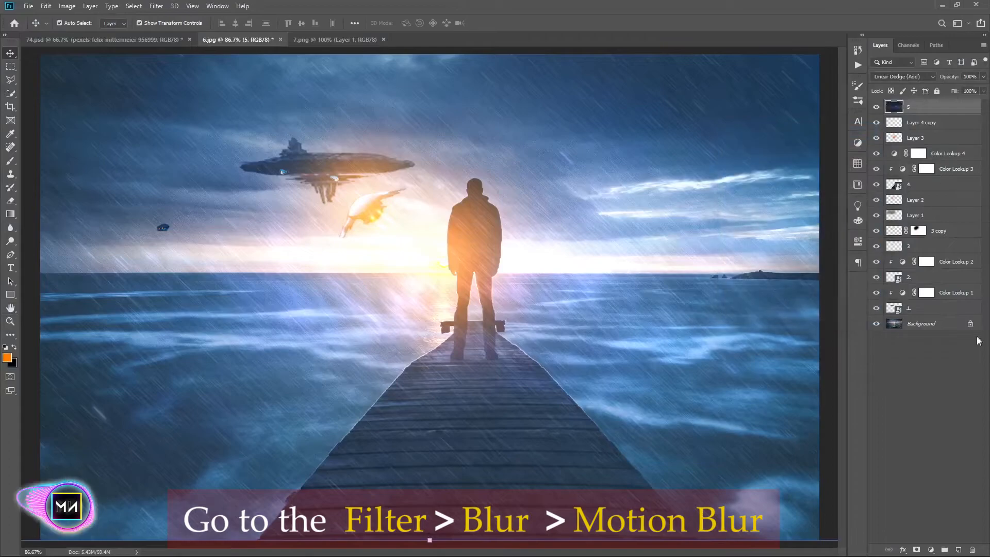
Add a mask to the rain layer and fade its right side with a black-to-transparent linear gradient running from the right edge to the left edge.
left_click(915, 105)
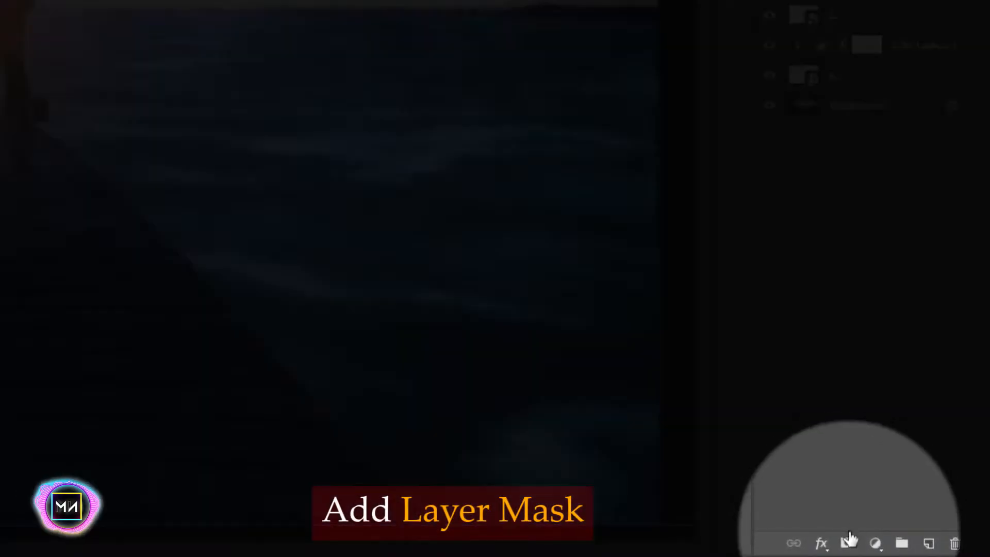
left_click(848, 543)
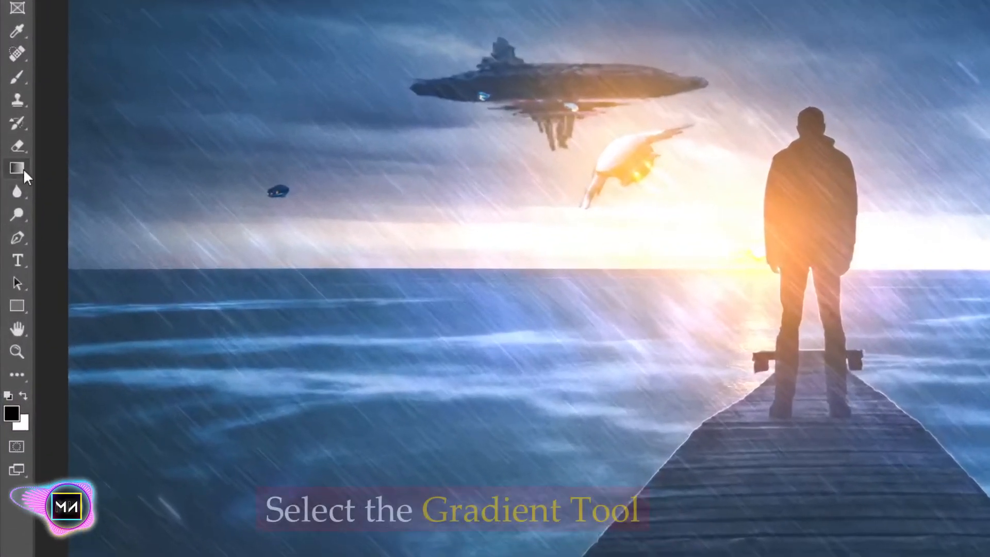
key("g")
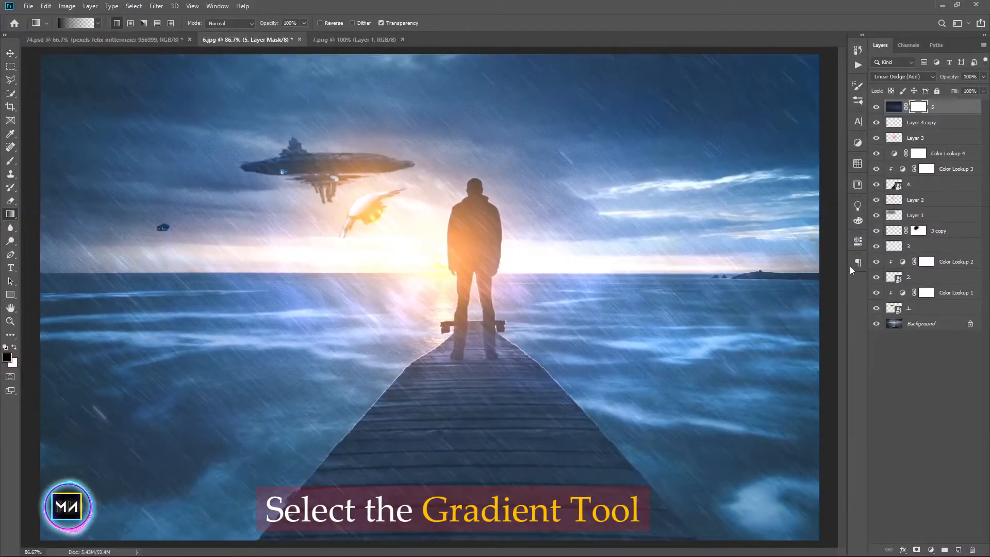
left_click_drag(850, 266, 56, 239)
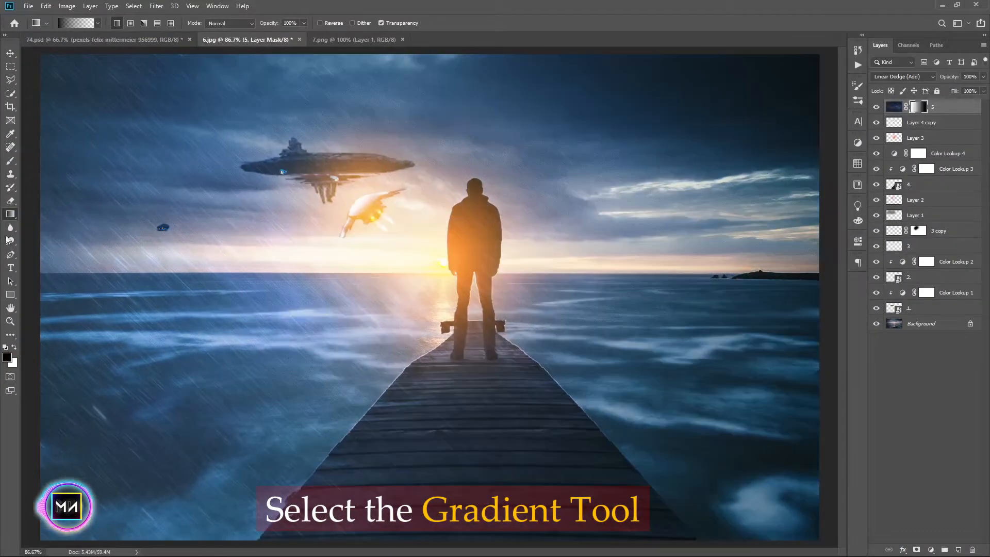
left_click(10, 54)
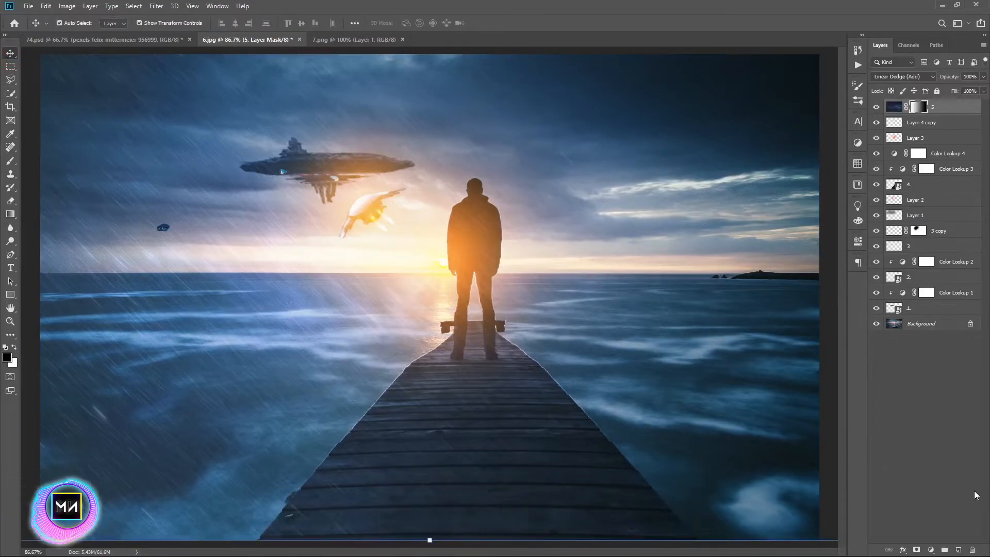
Add a Color Lookup adjustment layer on top using the 3D LUT Fuji ETERNA 250D Kodak 2395 (by Adobe).cube.
left_click(972, 408)
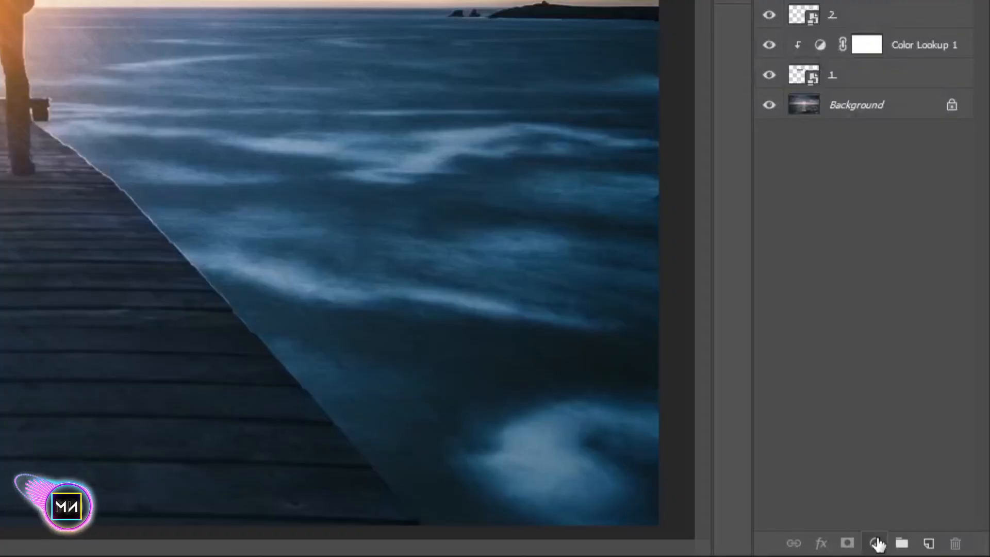
left_click(875, 543)
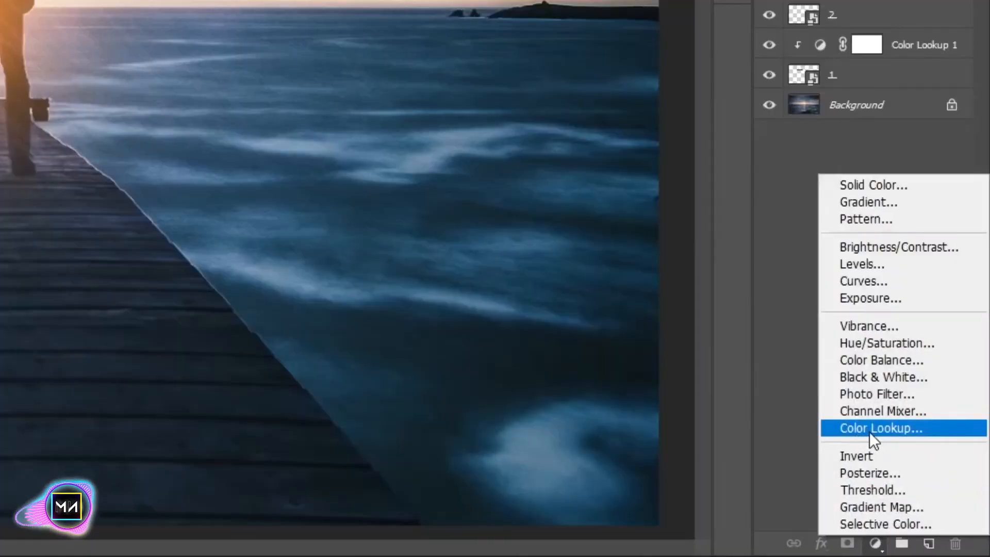
left_click(870, 430)
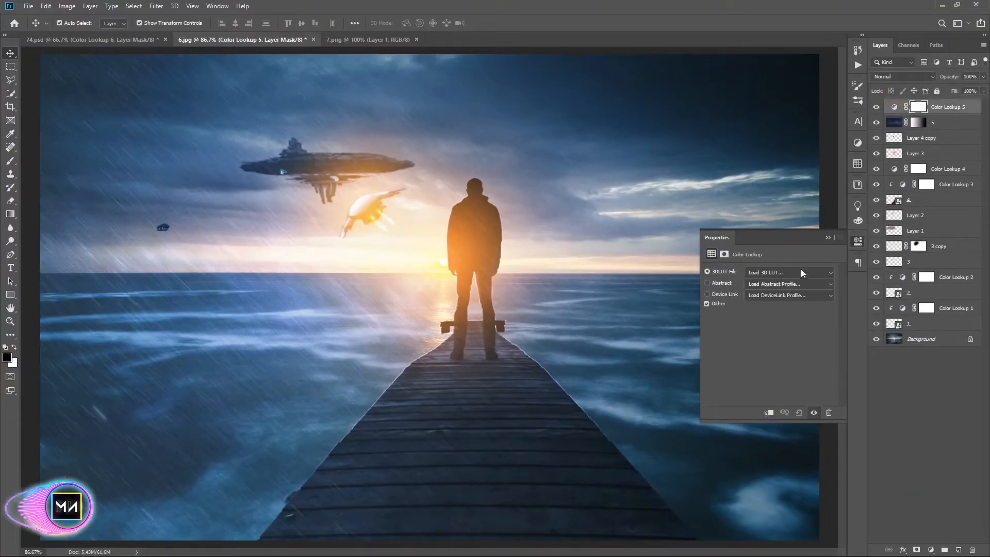
left_click(802, 268)
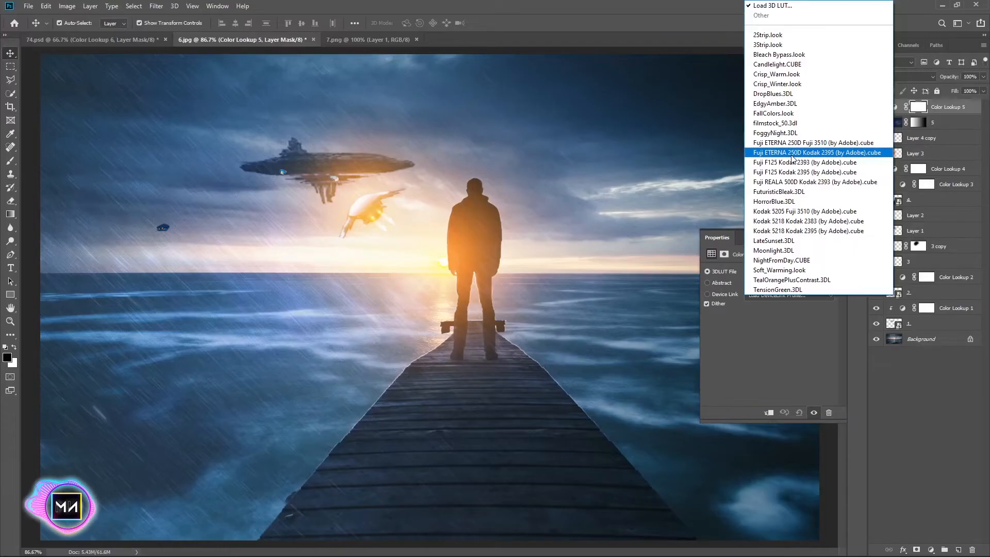
left_click(794, 152)
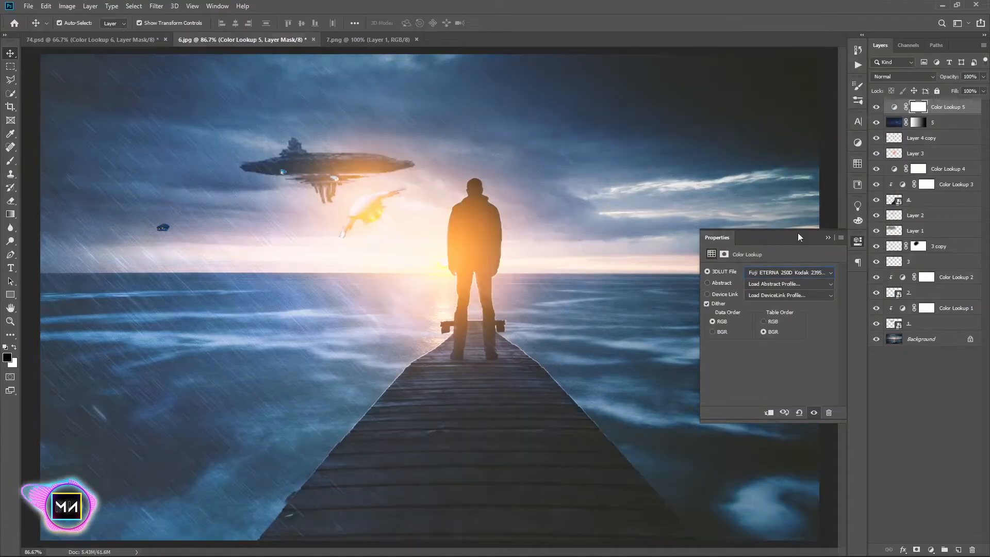
left_click(827, 236)
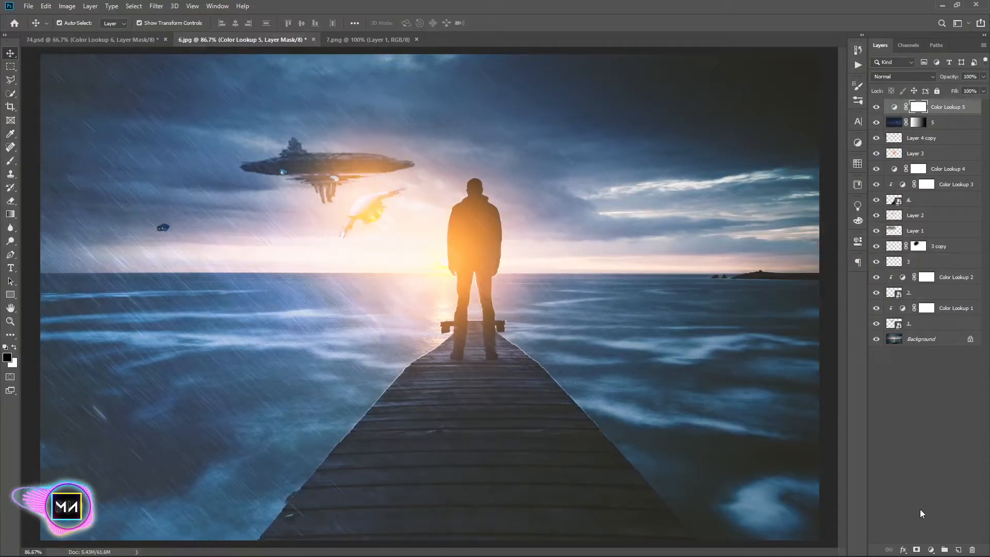
Add a Color Balance adjustment layer with midtones Cyan–Red at +21 and Magenta–Green at -8, and adjust the Yellow–Blue balance.
left_click(930, 549)
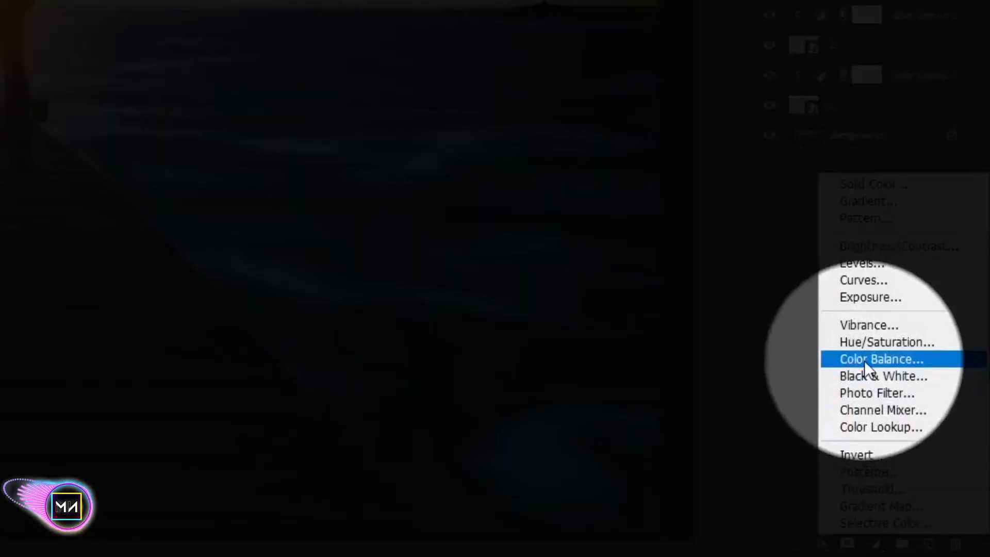
left_click(864, 360)
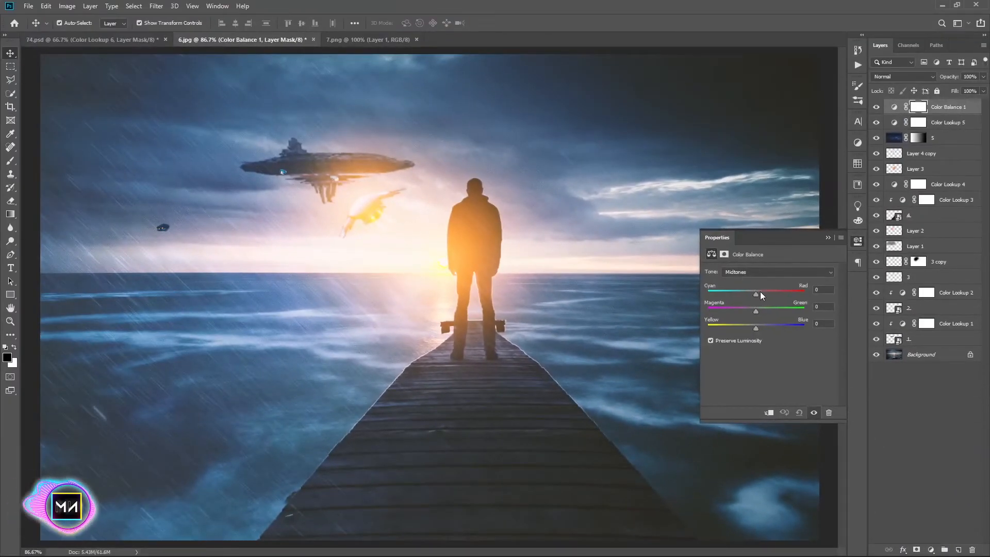
mouse_move(749, 292)
left_mouse_down()
mouse_move(766, 293)
mouse_move(753, 311)
left_mouse_up()
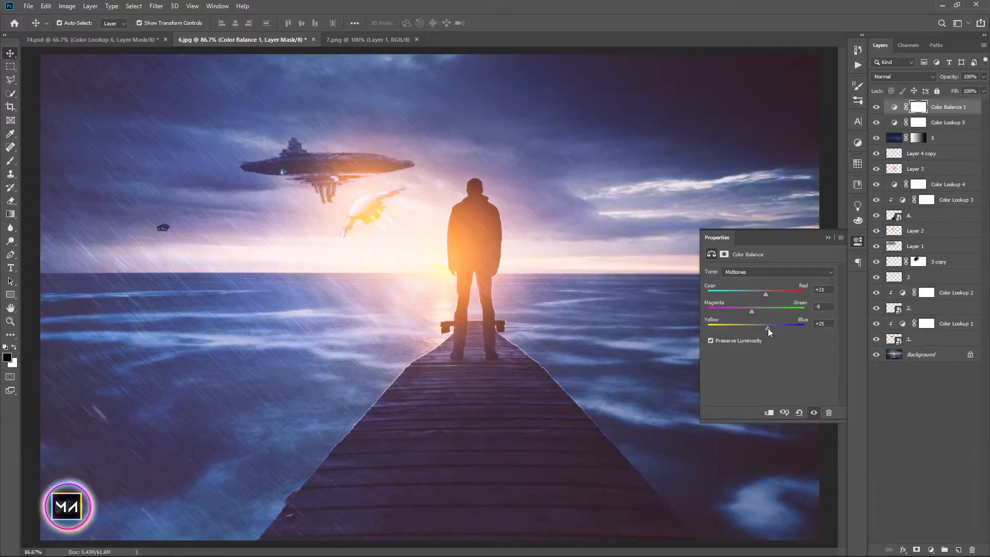
left_click(828, 238)
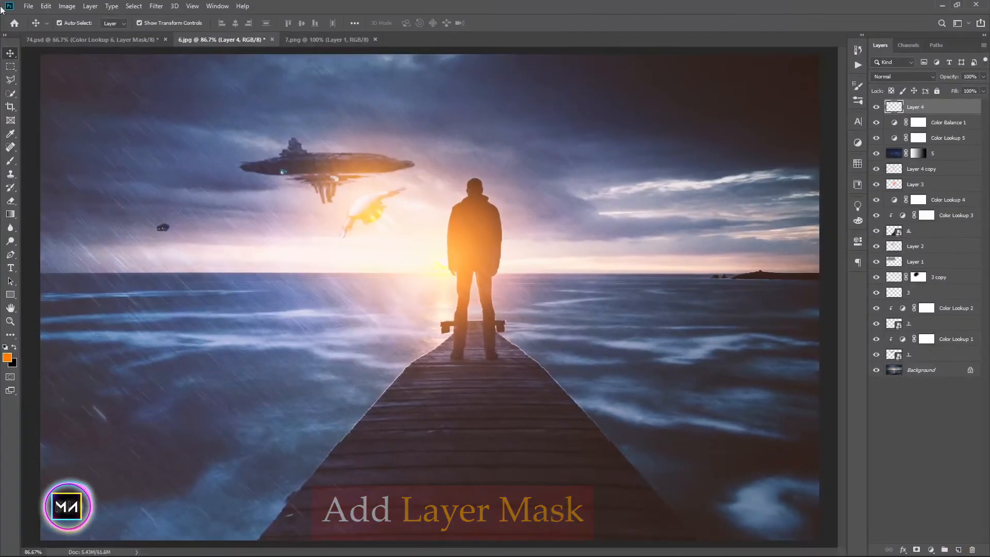
Use Apply Image to fill the empty top layer with the merged RGB image, with Multiply blending at 100% opacity.
left_click(67, 7)
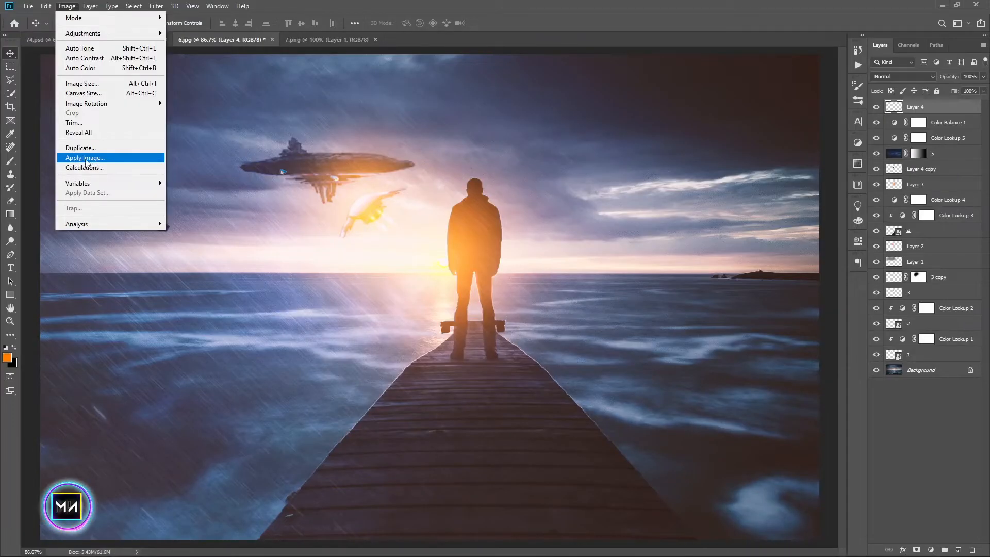
left_click(85, 158)
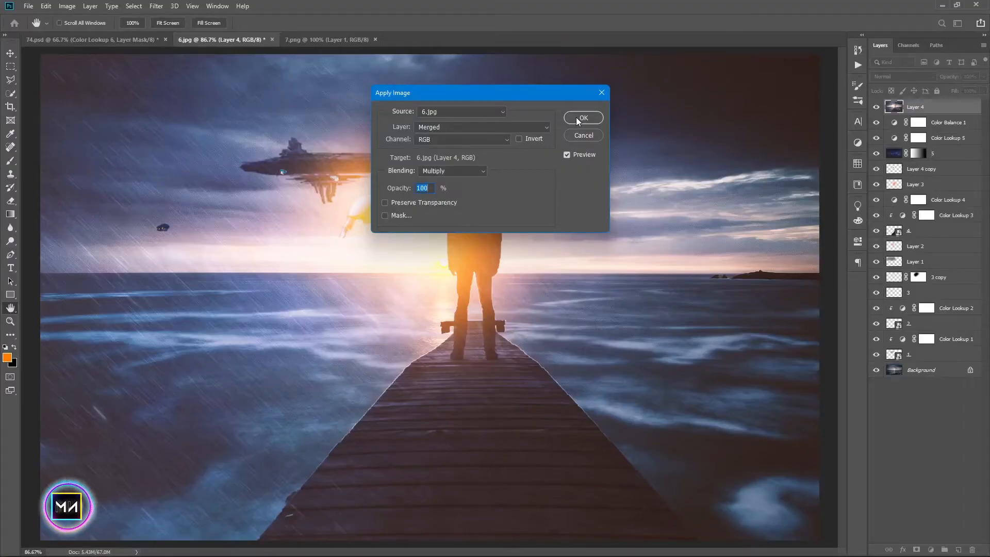
left_click(577, 116)
key("v")
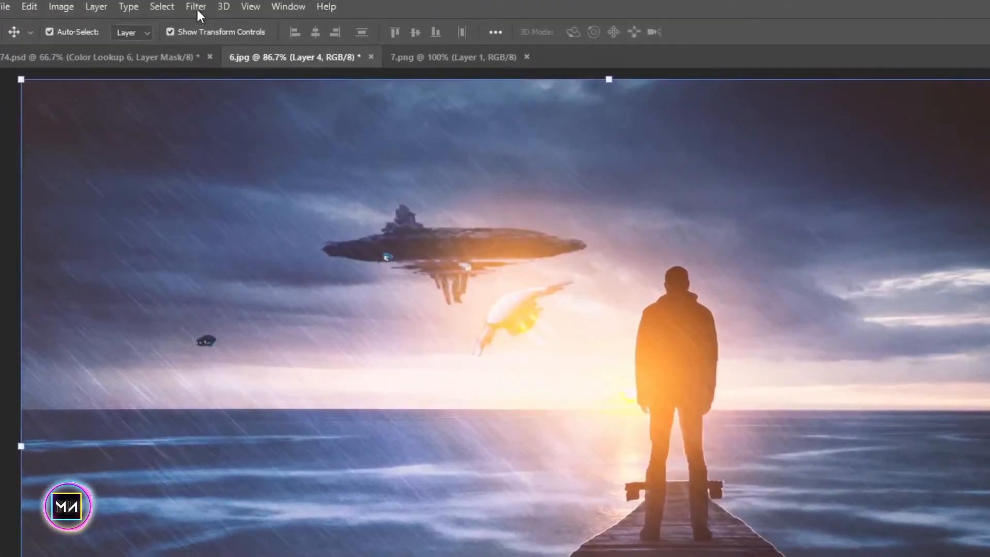
Apply a 15 px Iris Blur to the merged top layer, centred on the man, with the ellipse widened to the image's left edge.
left_click(156, 6)
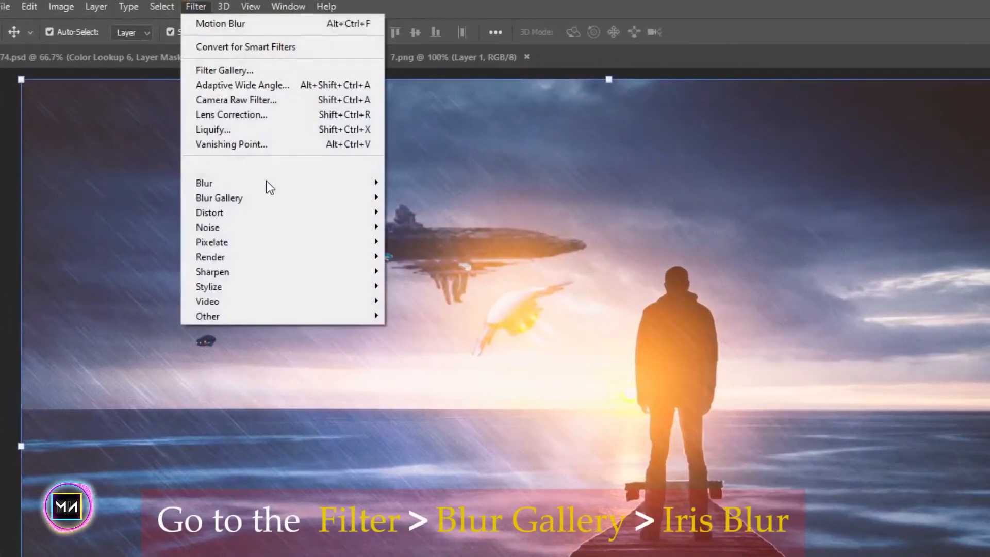
mouse_move(284, 199)
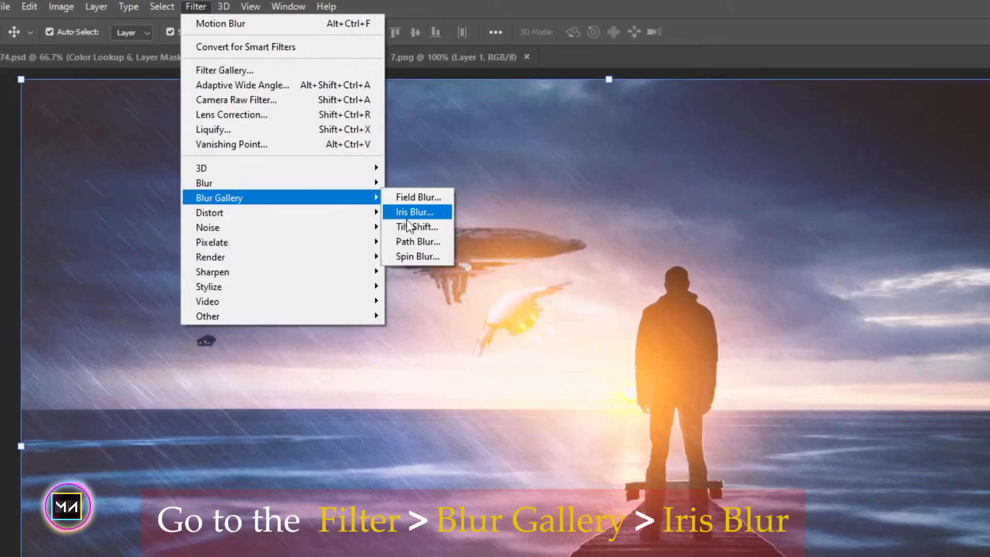
left_click(409, 213)
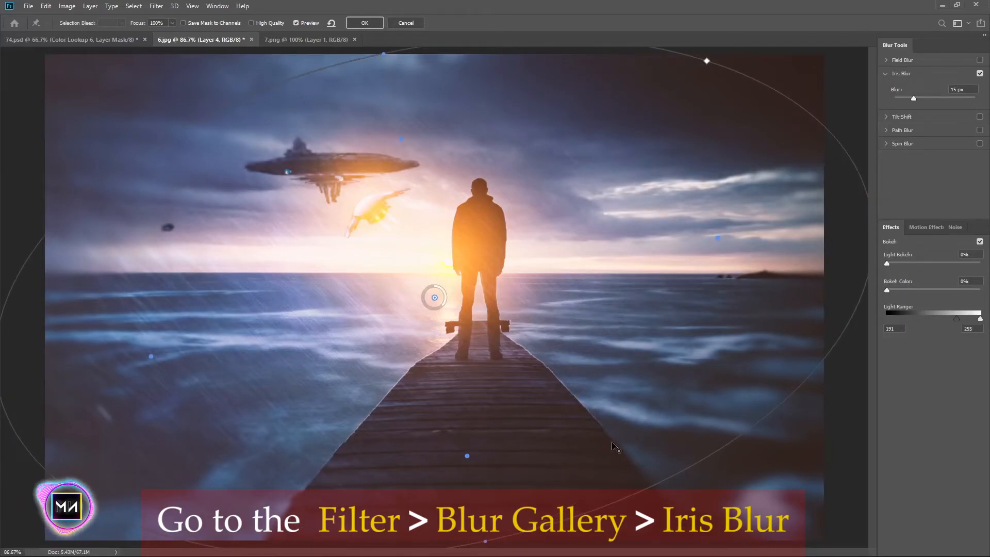
left_click_drag(436, 299, 472, 249)
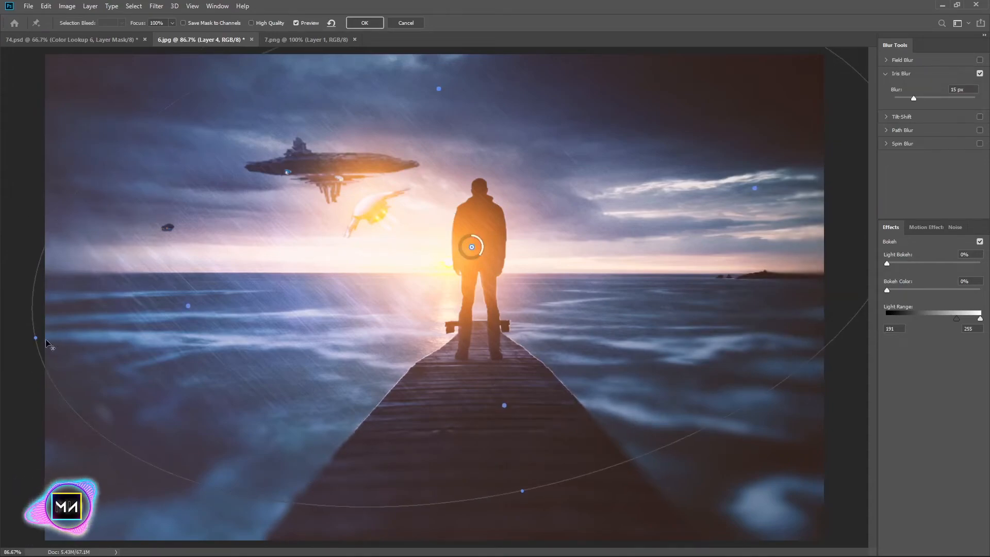
left_click_drag(38, 337, 1, 345)
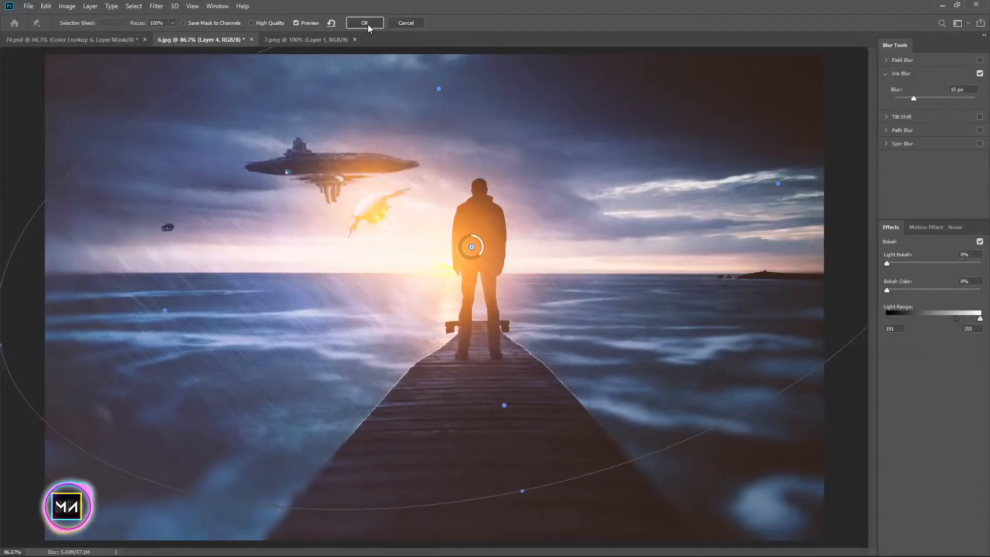
left_click(365, 23)
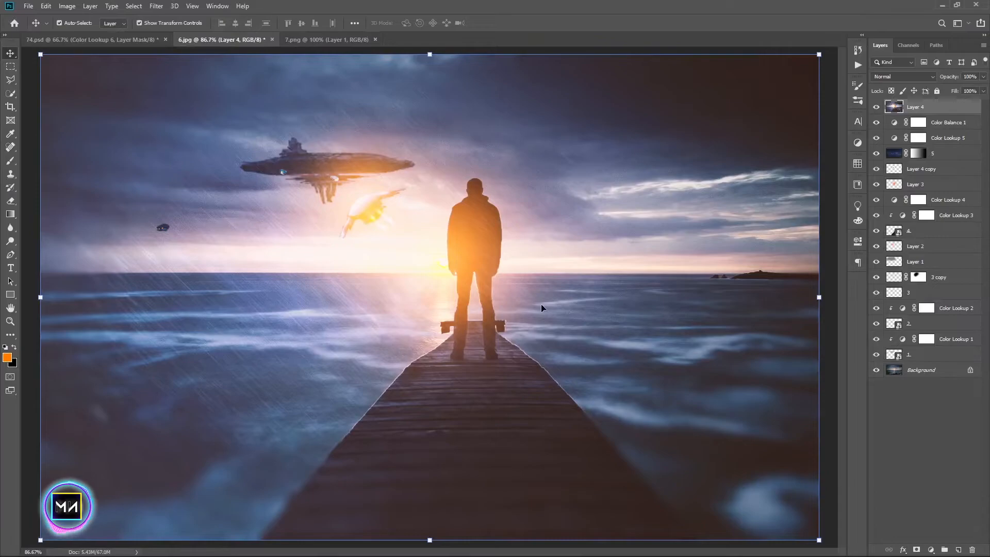
In the Camera Raw Filter, set Temperature +6, Tint -3, Contrast +50, Highlights +7, Shadows -13, Whites -10, Blacks +22, Texture -17, Clarity +68, Dehaze -8.
left_click(166, 5)
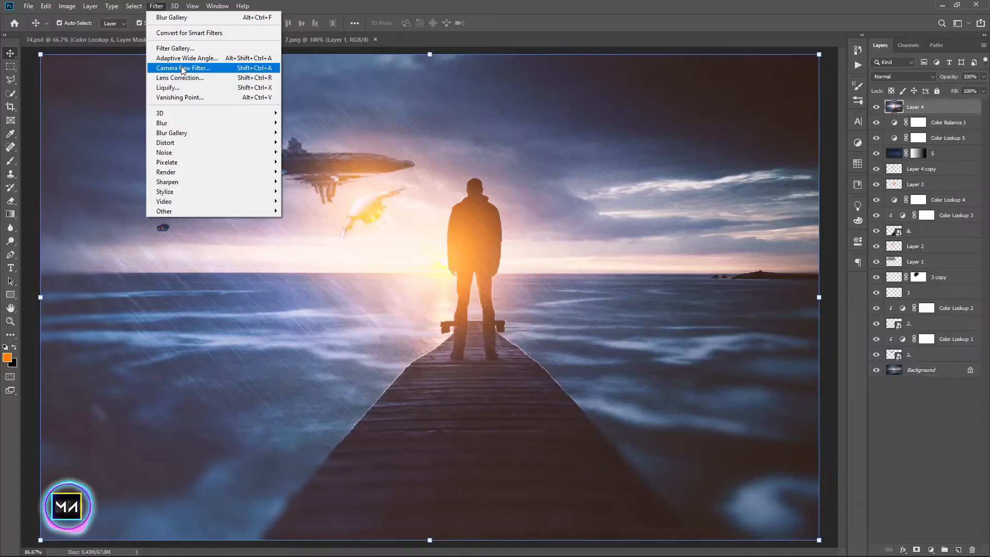
left_click(181, 66)
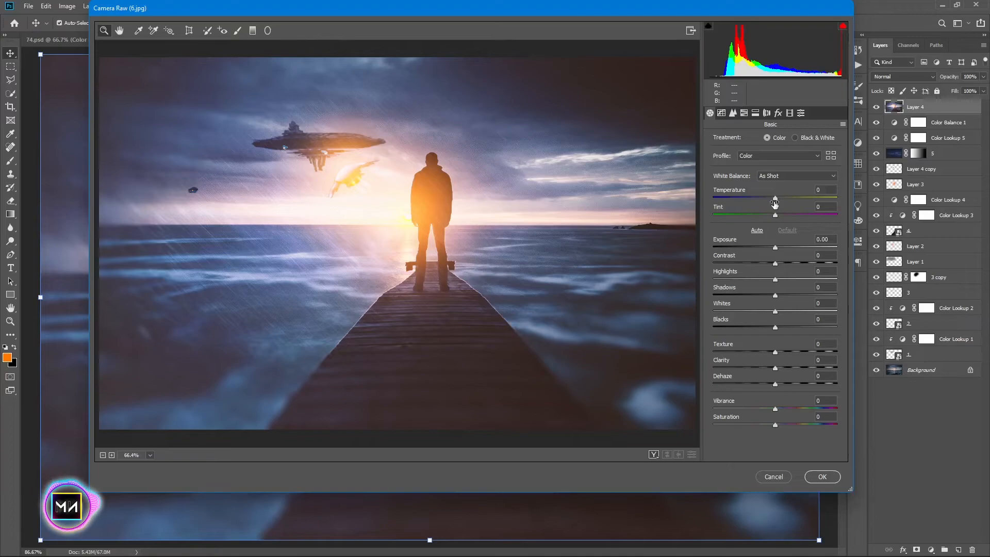
left_click_drag(776, 200, 779, 201)
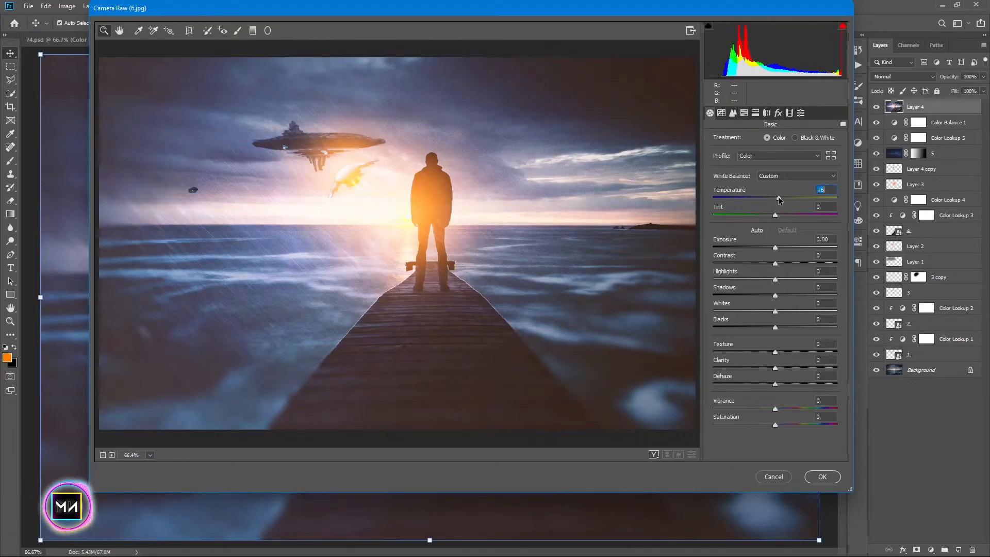
left_click(777, 215)
left_click_drag(775, 263, 789, 327)
left_click_drag(775, 368, 766, 350)
mouse_move(775, 384)
left_mouse_down()
mouse_move(751, 384)
mouse_move(771, 384)
left_mouse_up()
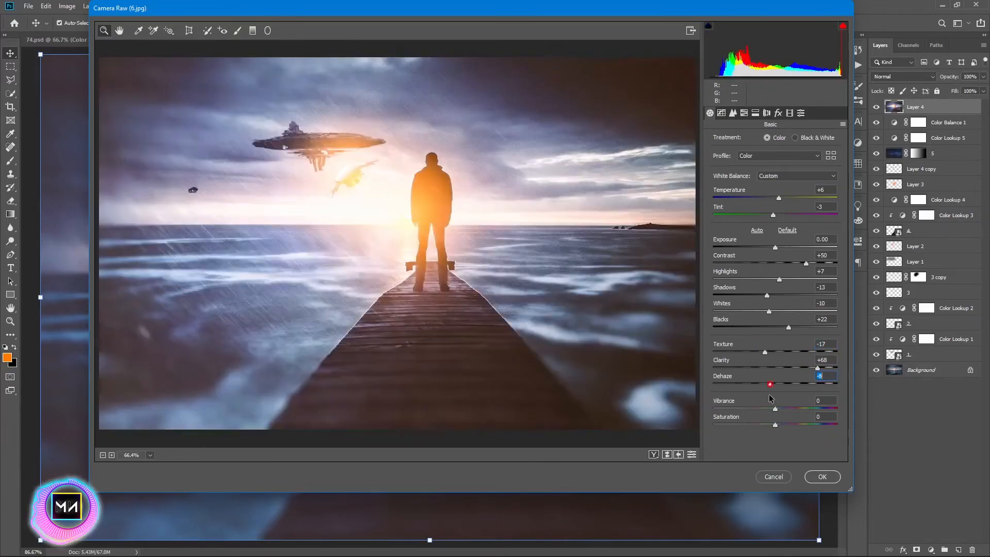
Set the parametric tone curve to Highlights -11, Lights -5, Darks +3 and Shadows +27.
left_click(721, 113)
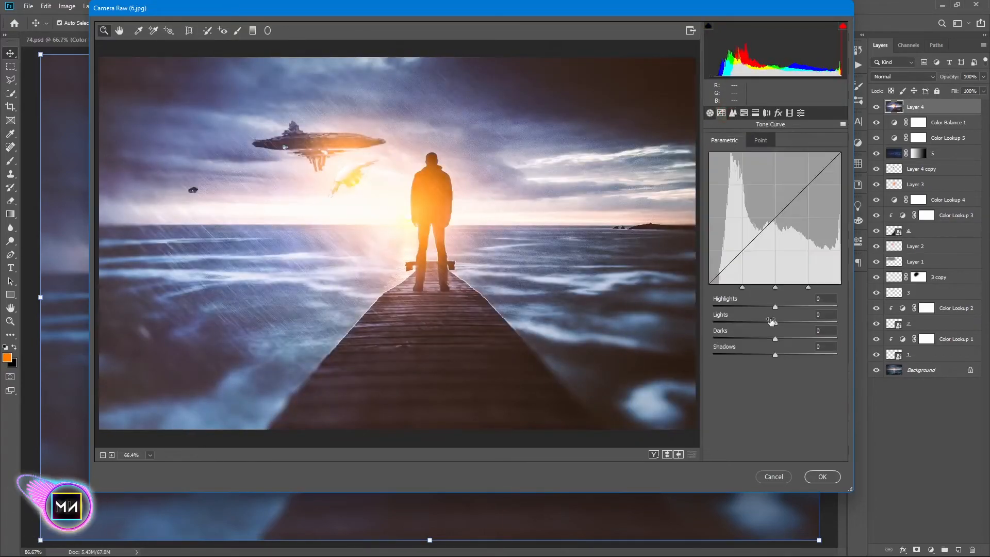
left_click_drag(775, 354, 769, 304)
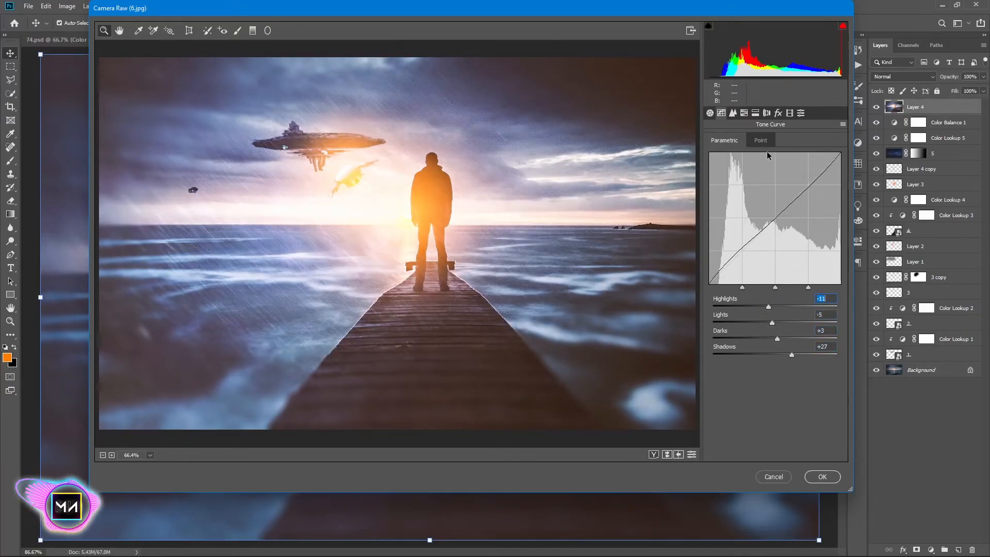
left_click(744, 113)
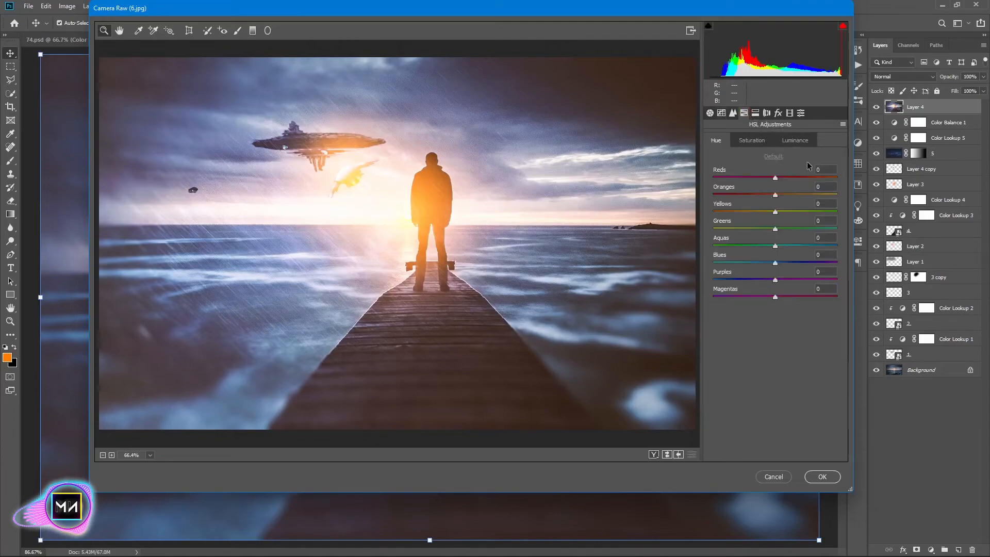
Set Calibration to Blue Primary Hue -12, Saturation +16, Green Primary Hue -49, Saturation -3, Red Primary Hue +1, and apply the filter.
left_click(789, 112)
left_click_drag(775, 308, 788, 292)
left_click_drag(789, 263, 773, 275)
mouse_move(775, 212)
left_mouse_down()
mouse_move(788, 210)
mouse_move(756, 212)
mouse_move(778, 213)
left_mouse_up()
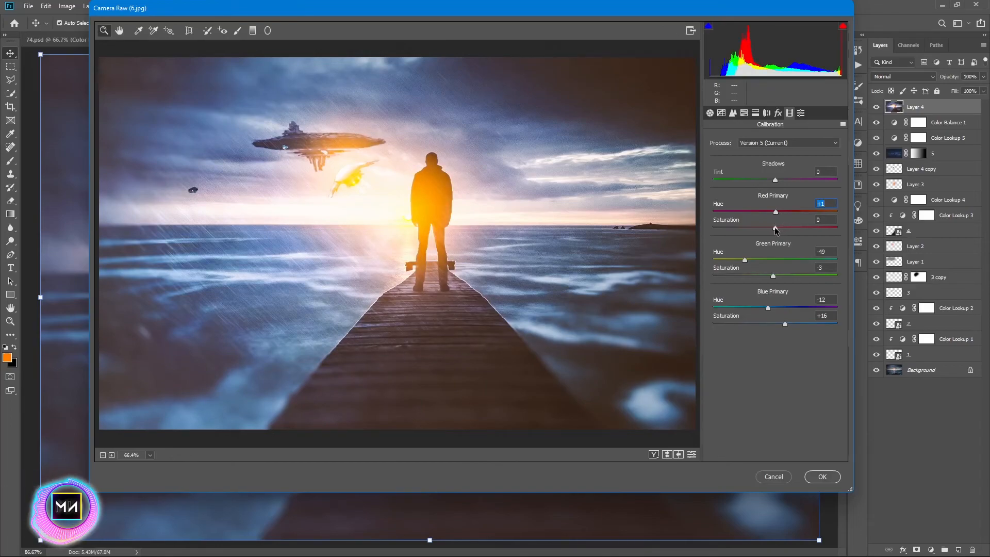
left_click(826, 475)
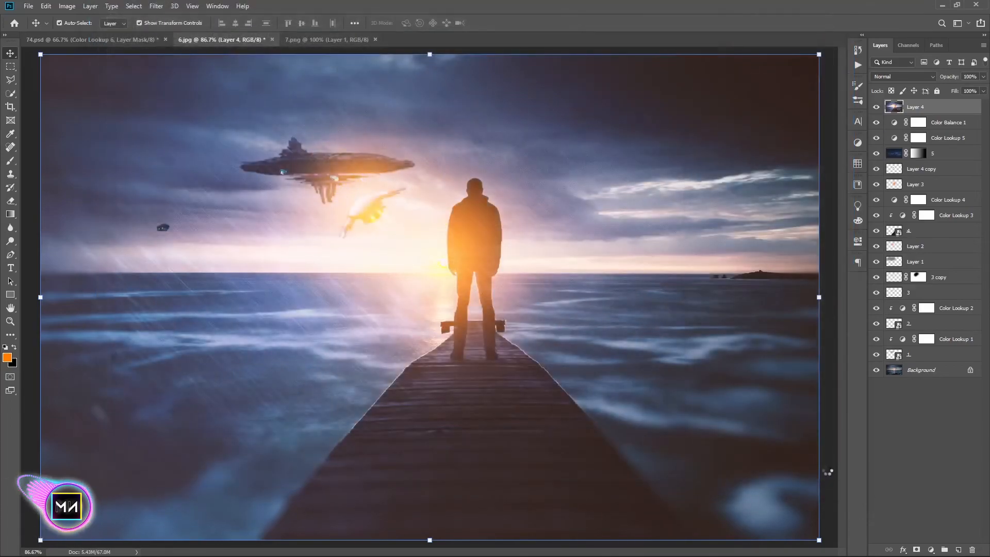